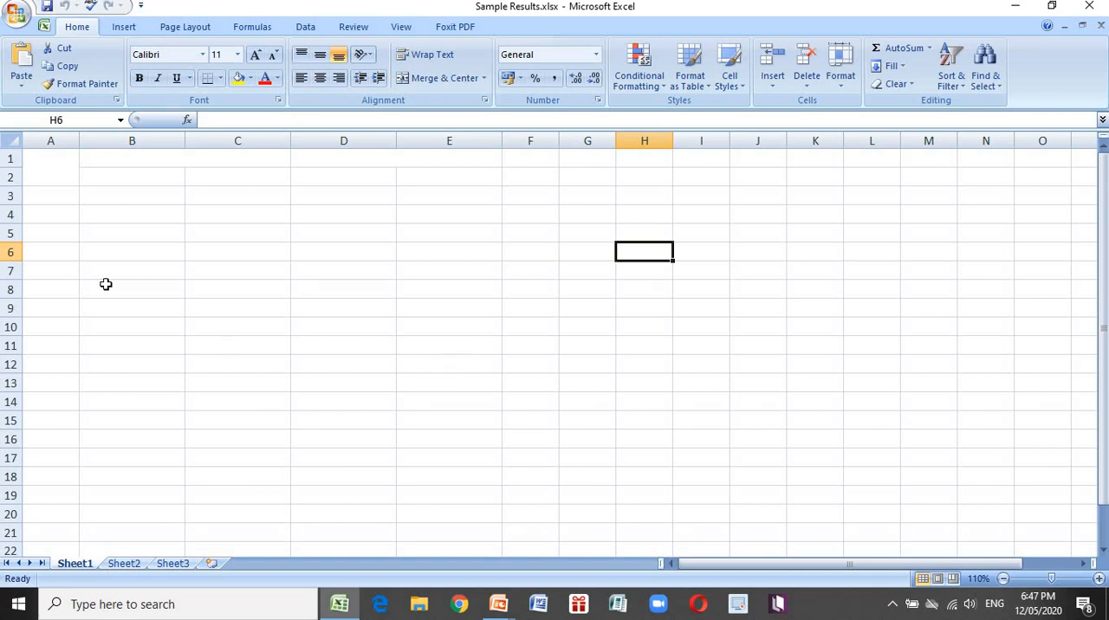
Enter the headings Student in A1, BEFORE in B1 and AFTER in D1
click(46, 167)
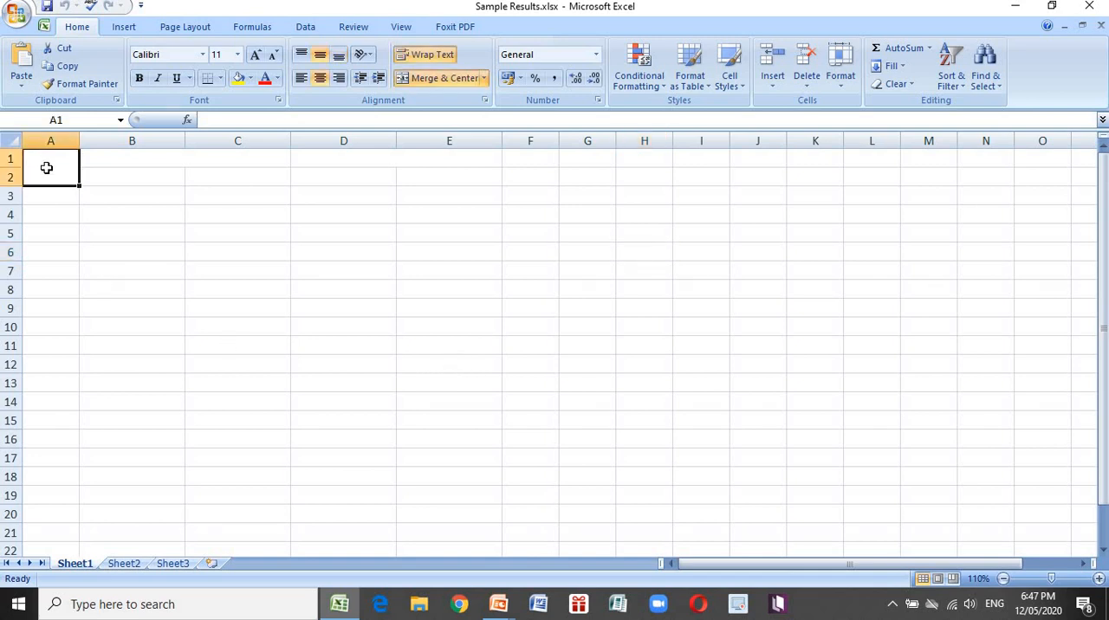
text(Studen)
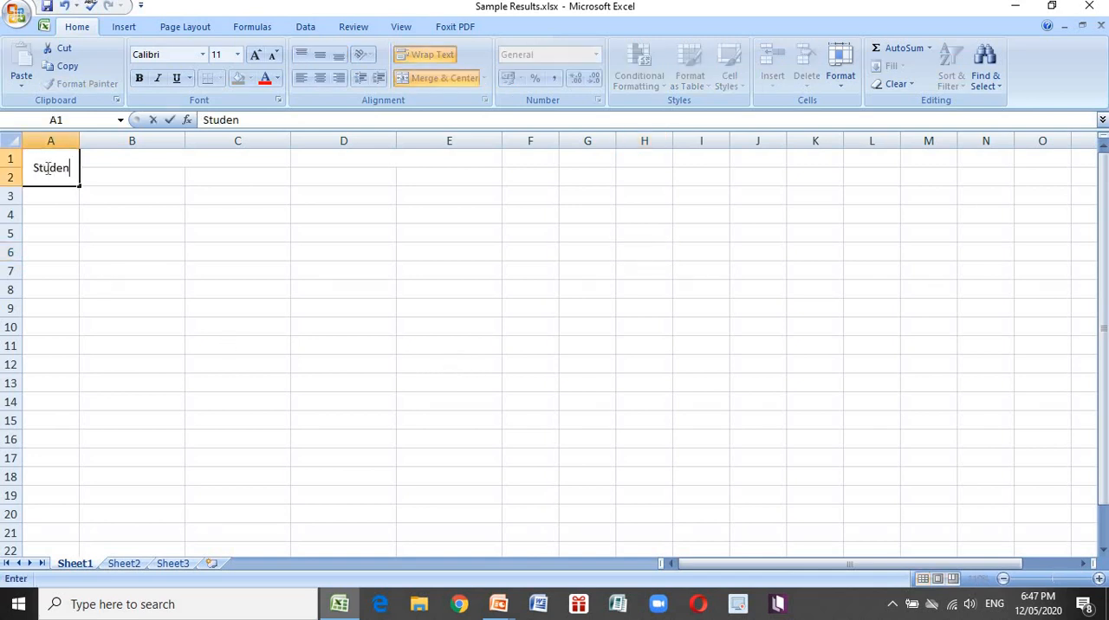
text(t)
key(Tab)
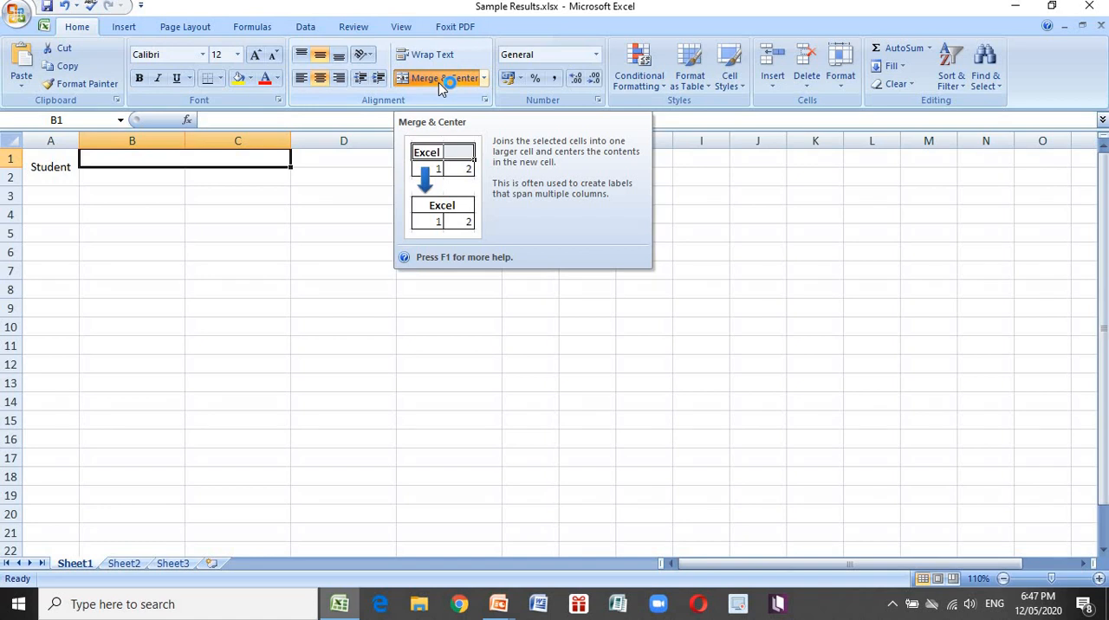
text(BEFORE)
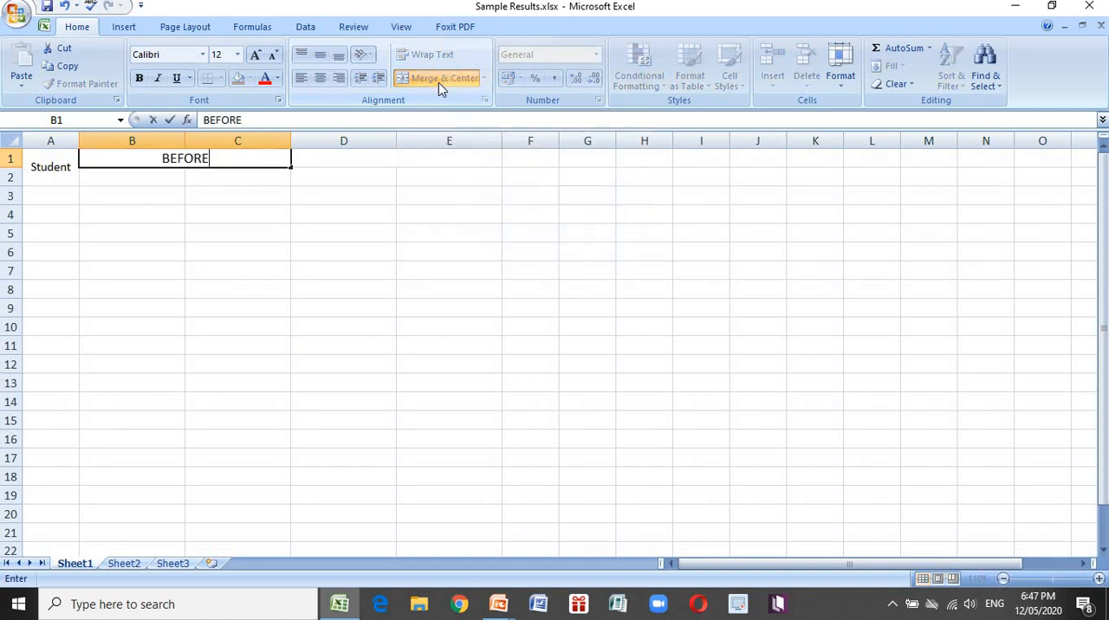
key(Tab)
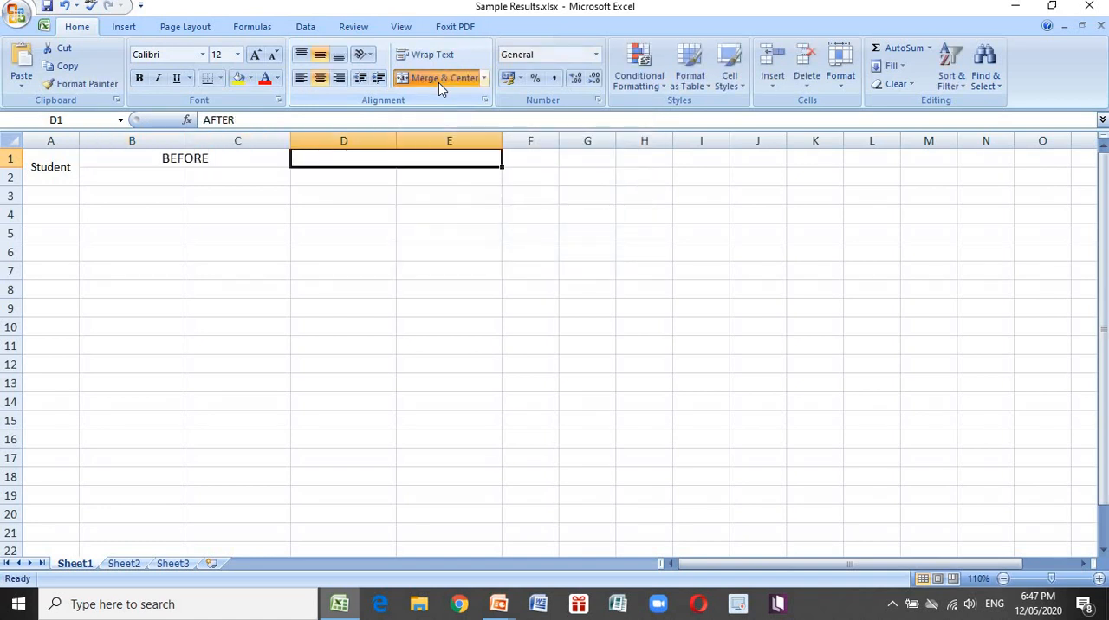
text(AFTER)
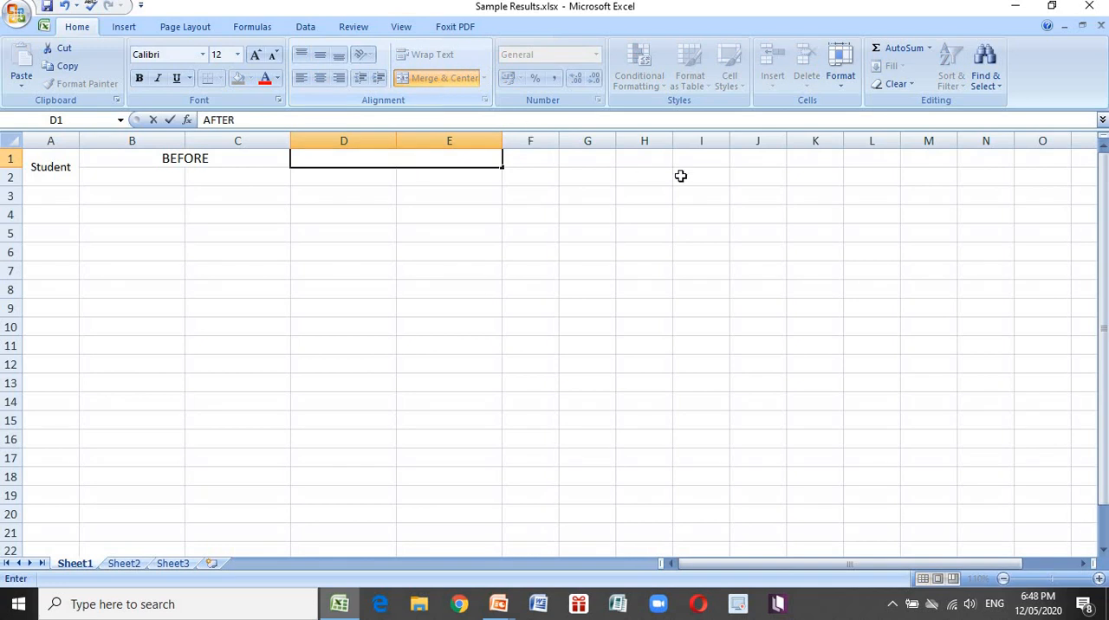
click(700, 189)
Make the AFTER heading in D1 bold and red
click(337, 159)
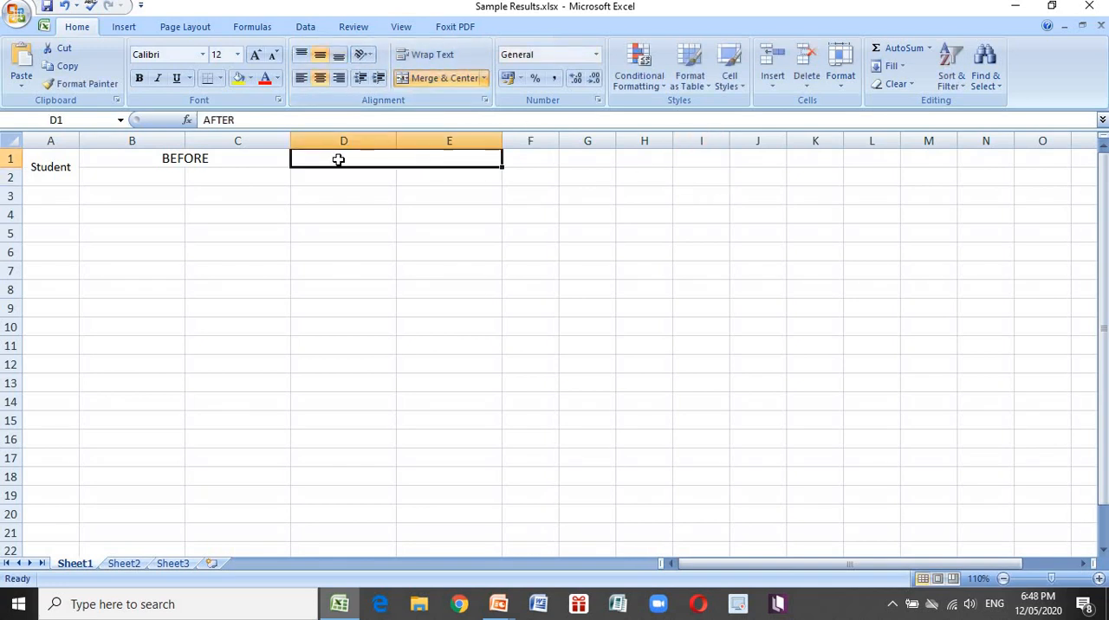
click(139, 80)
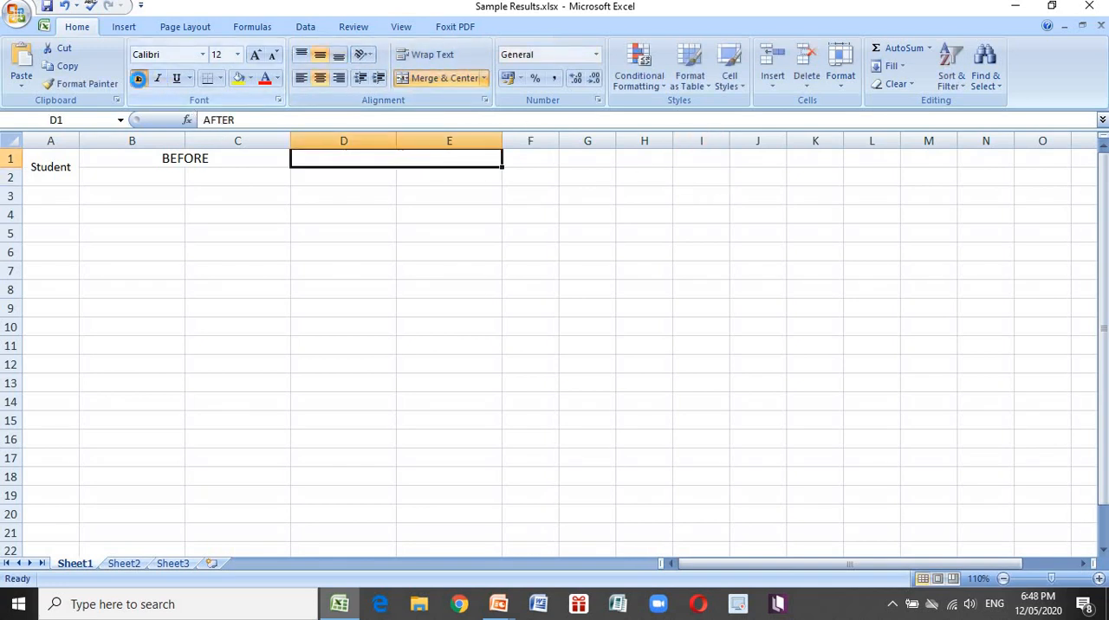
click(265, 79)
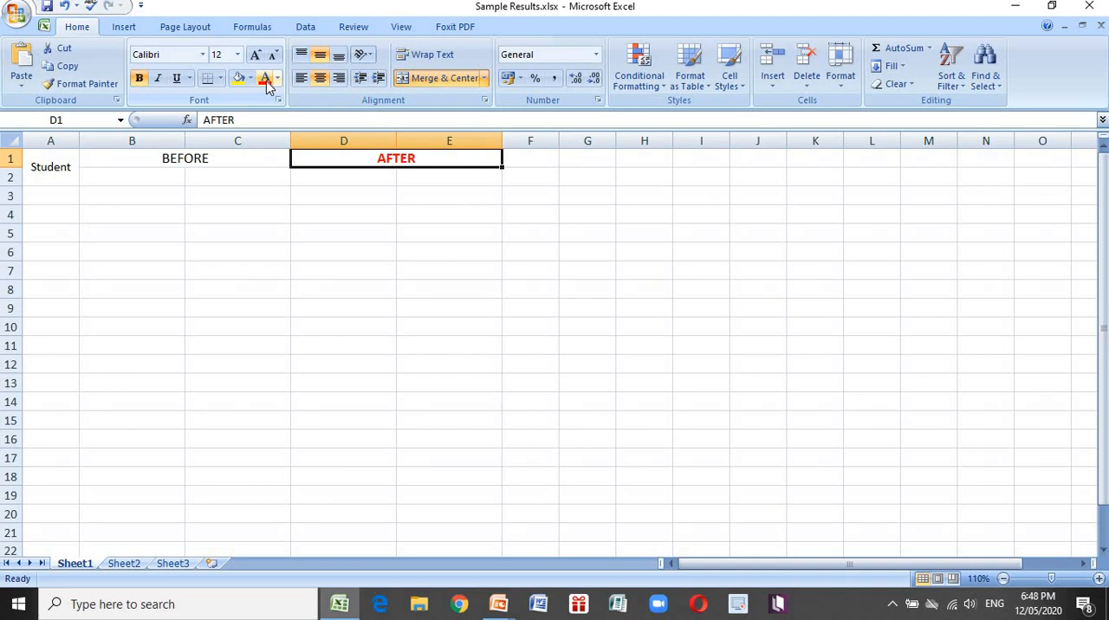
Enter the subheadings Online Platforms in B2 and Modules in C2 beneath BEFORE
key(Down)
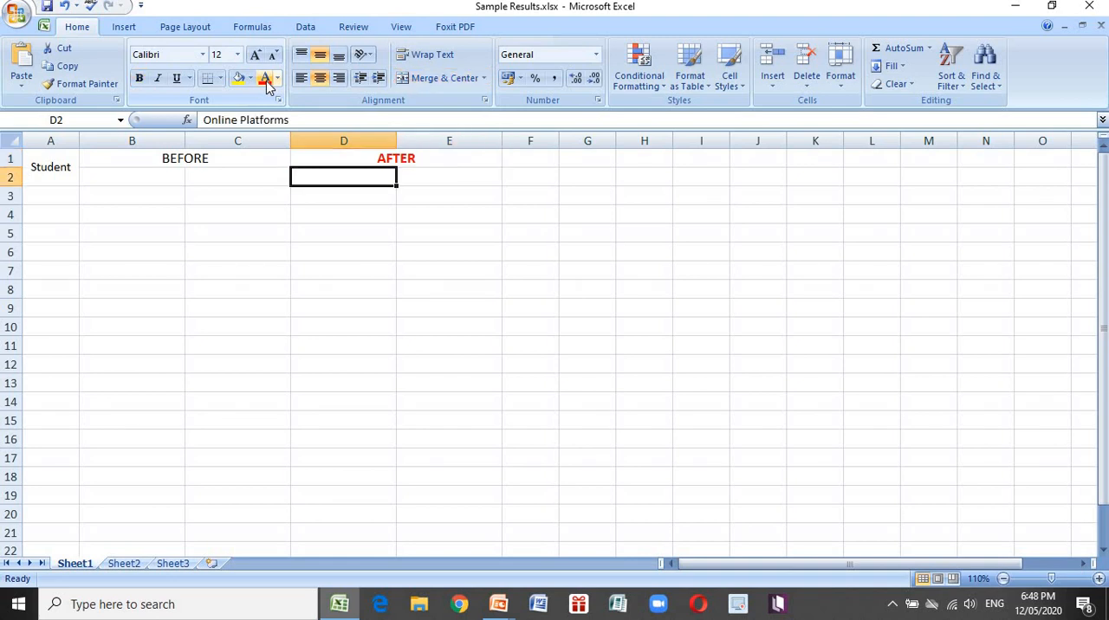
key(Left)
key(Left)
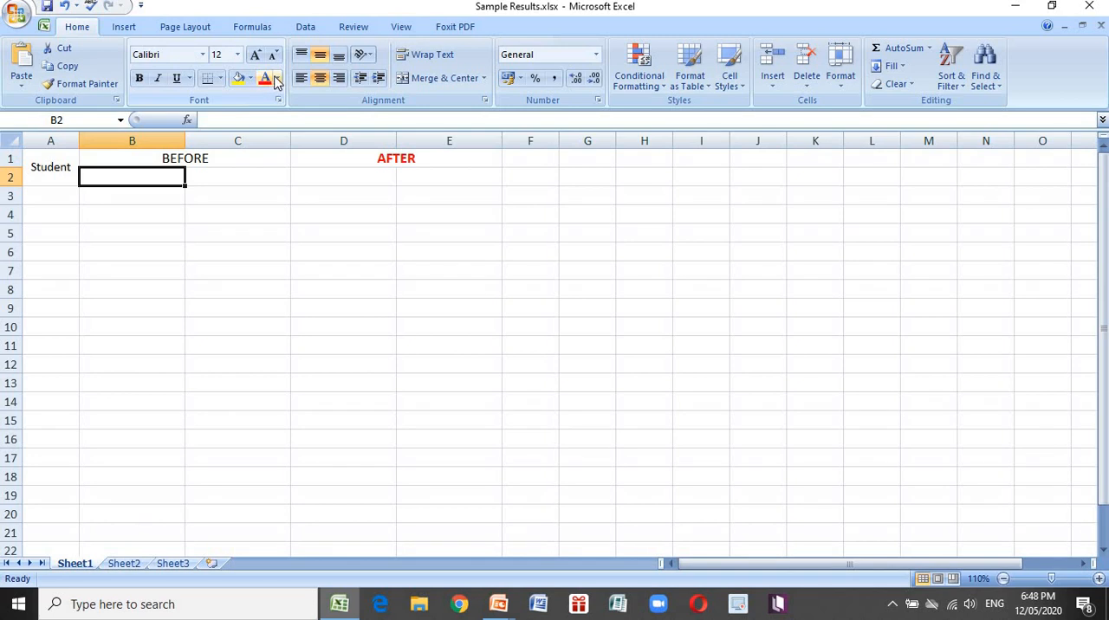
text(o)
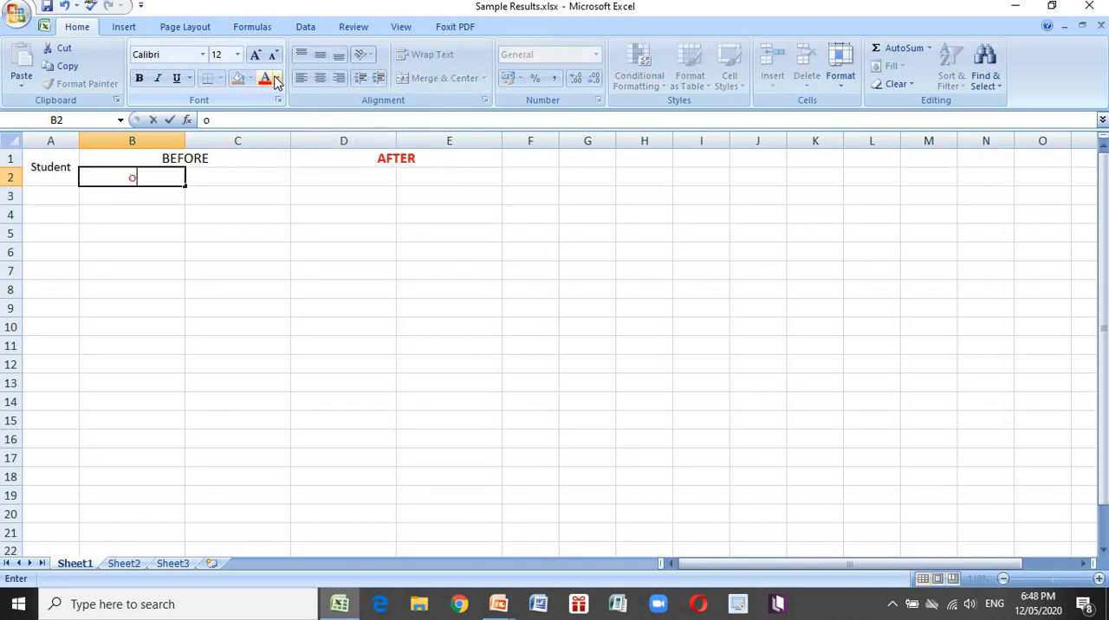
text(NLINE Platform)
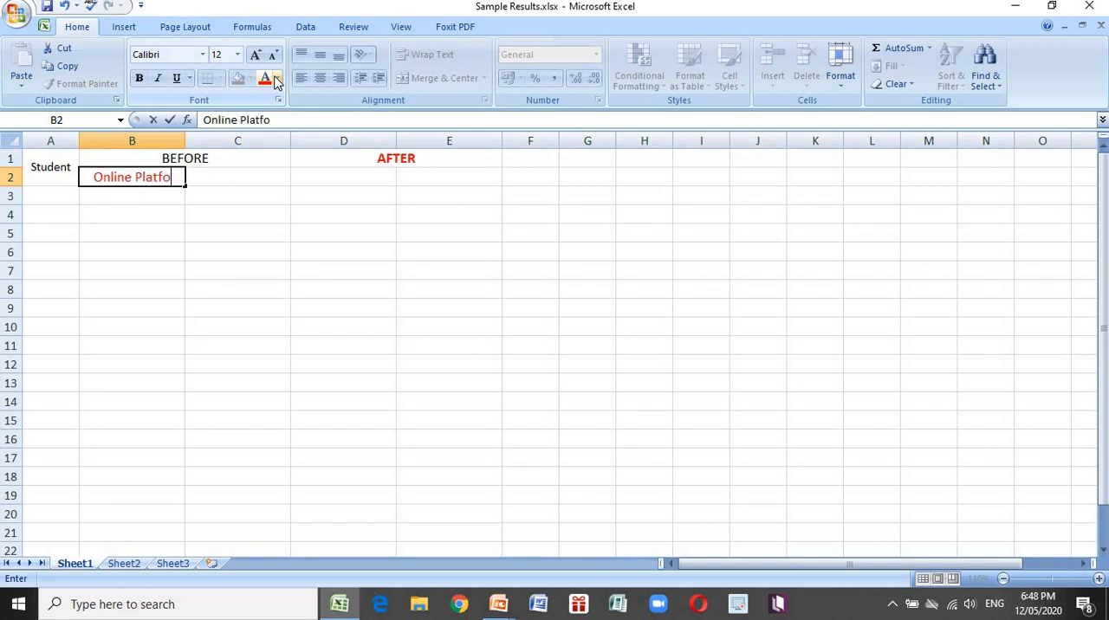
text(s)
key(Tab)
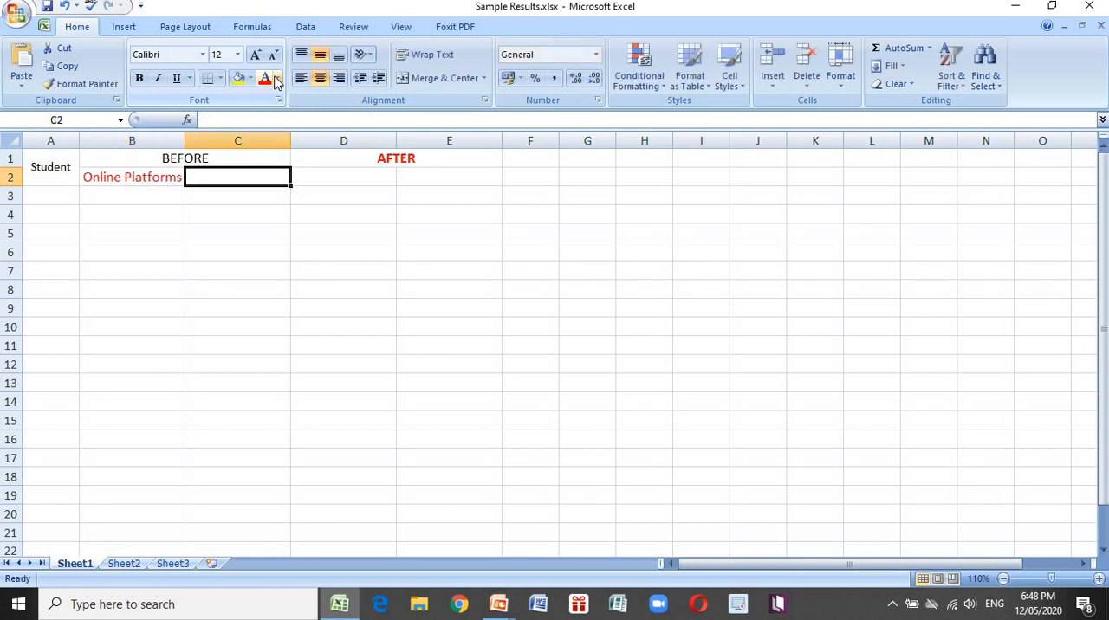
text(Mod)
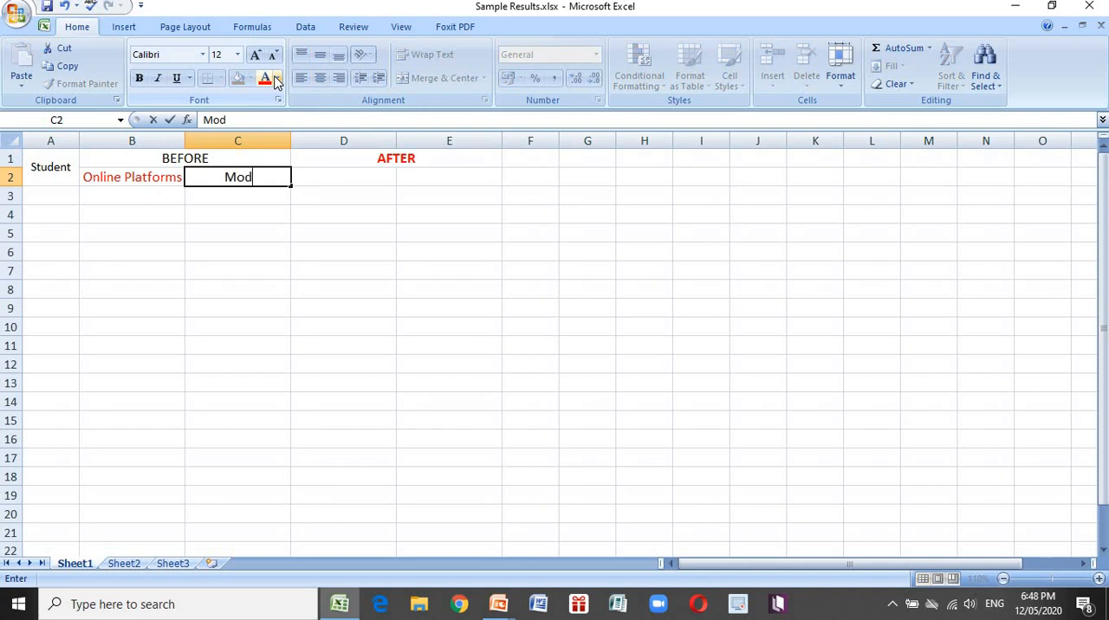
text(ules)
key(Tab)
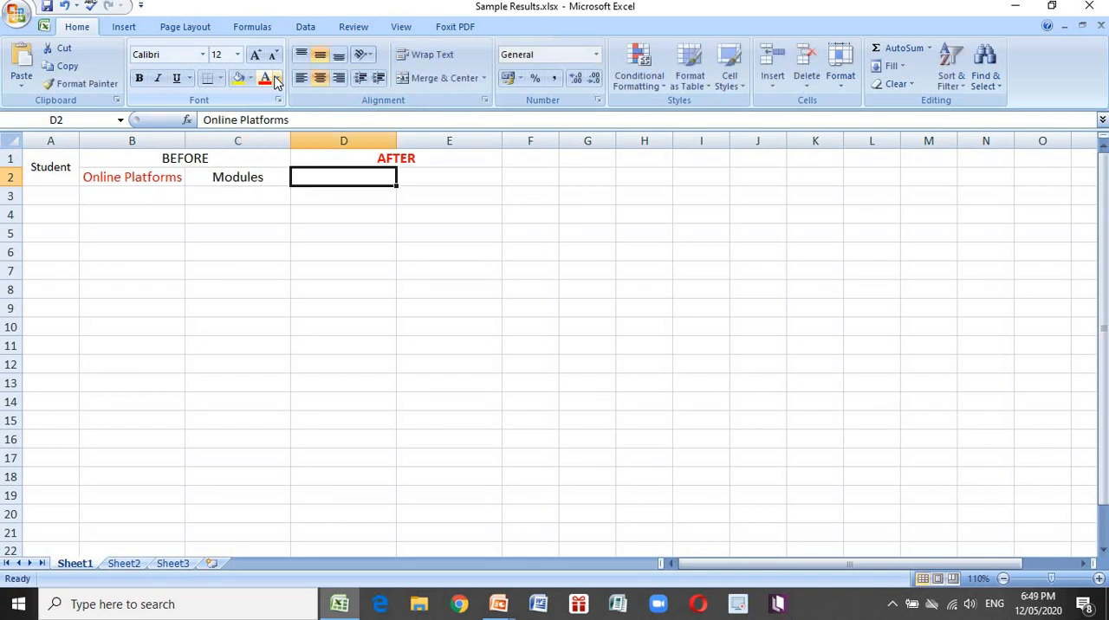
Enter the subheading OnlinePatforms in D2 beneath AFTER and color its text red
text(Online)
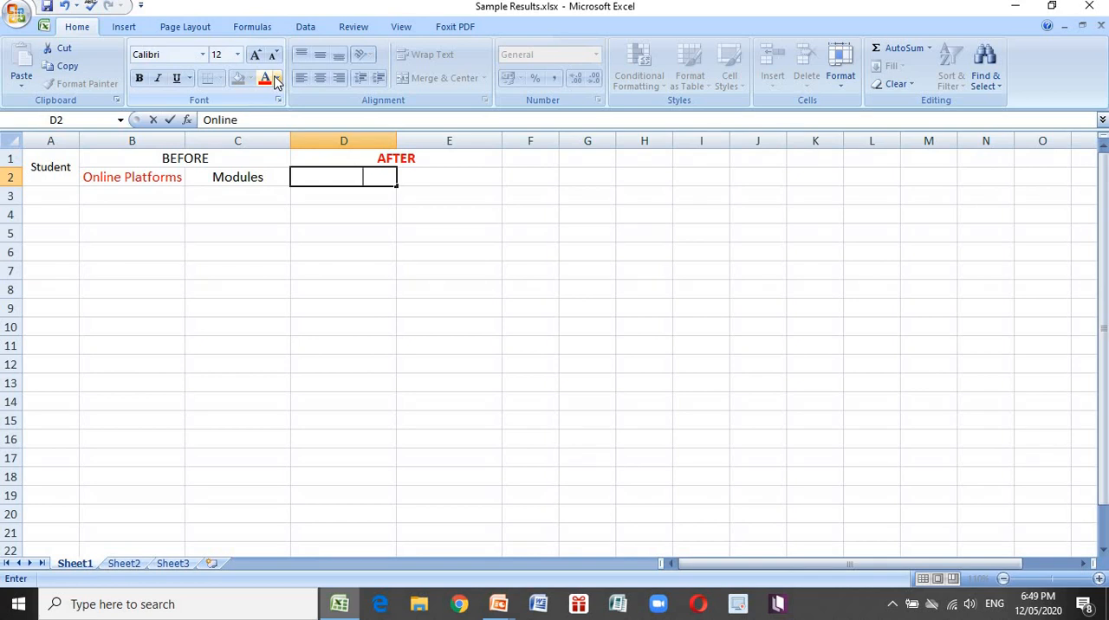
text(Patforms)
key(Return)
key(Up)
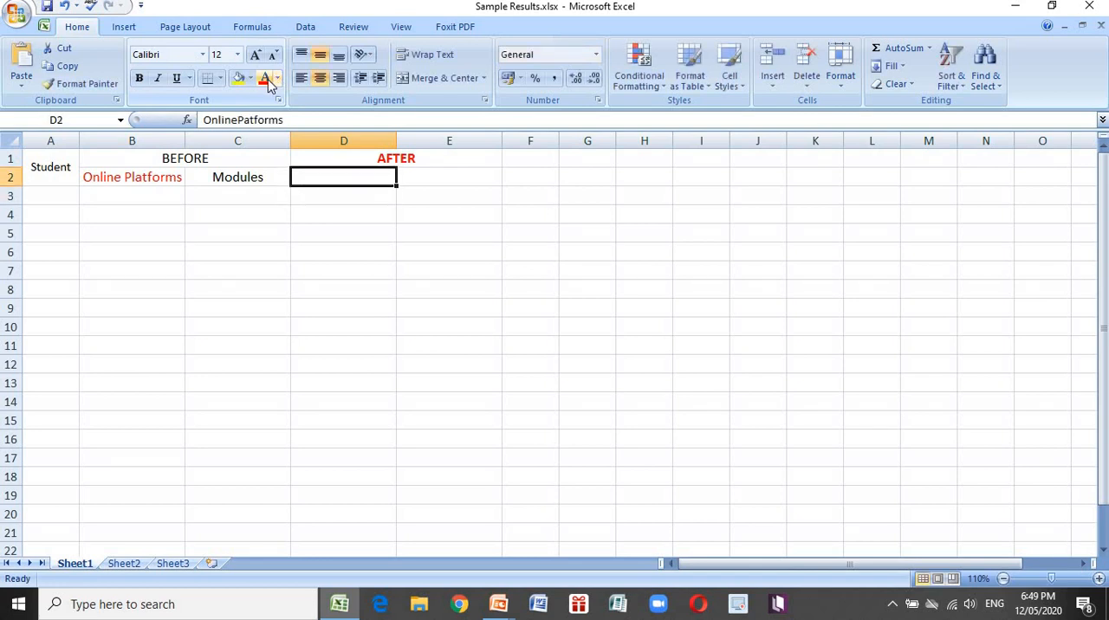
click(267, 80)
Copy the Modules subheading from C2 into E2
key(Right)
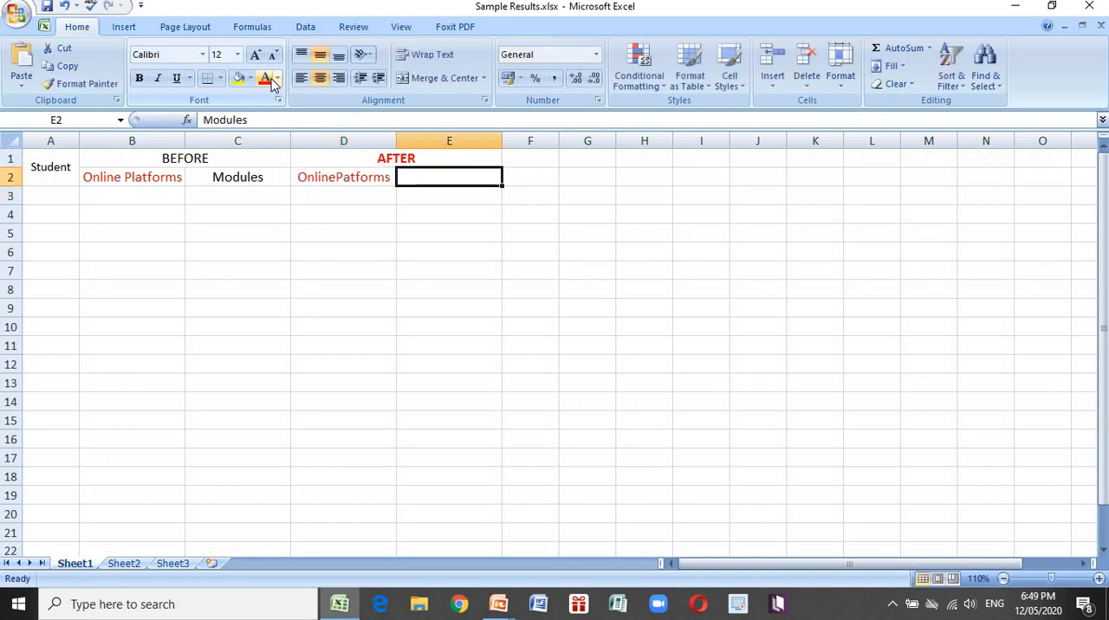
key(Left)
key(Left)
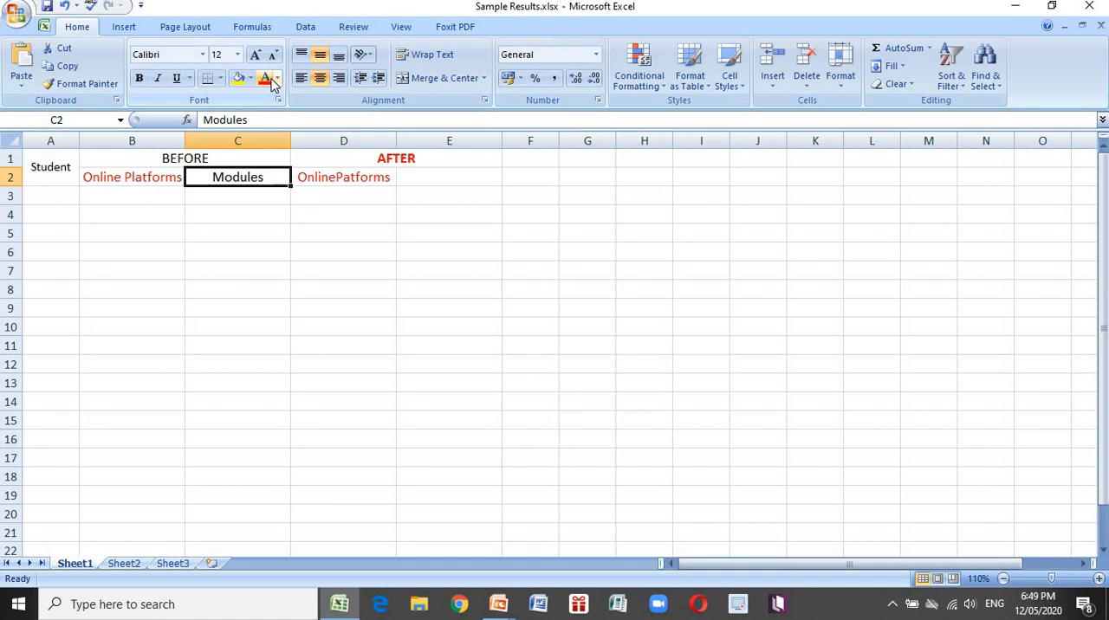
key(ctrl+c)
key(Right)
key(Right)
key(Return)
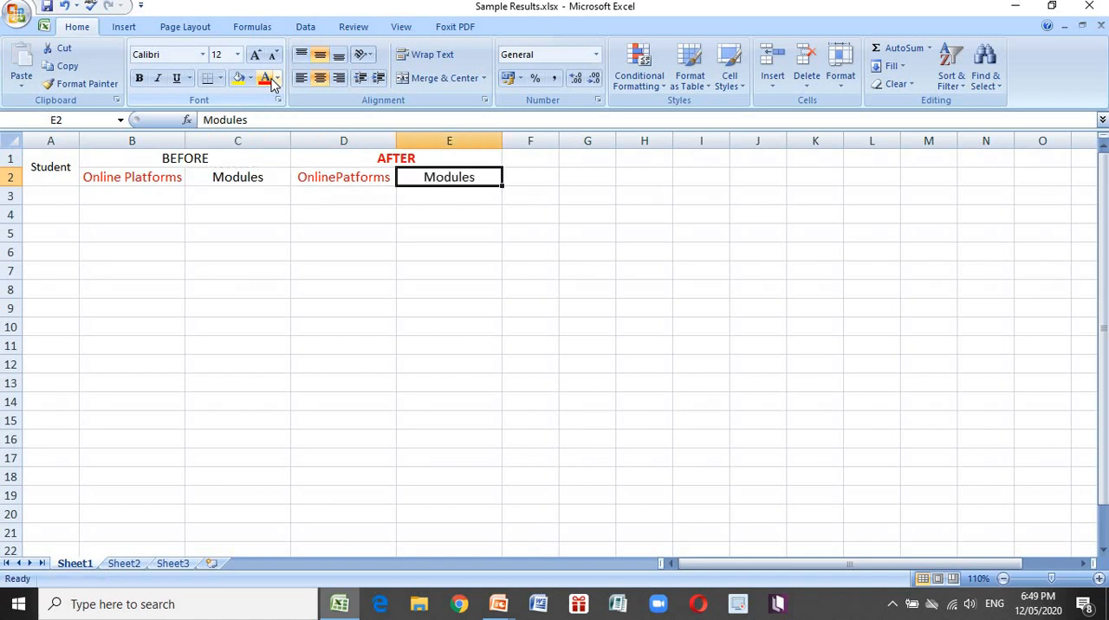
Number the students 1 to 15 down the Student column in A3:A17
key(Left)
key(Left)
key(Left)
key(Left)
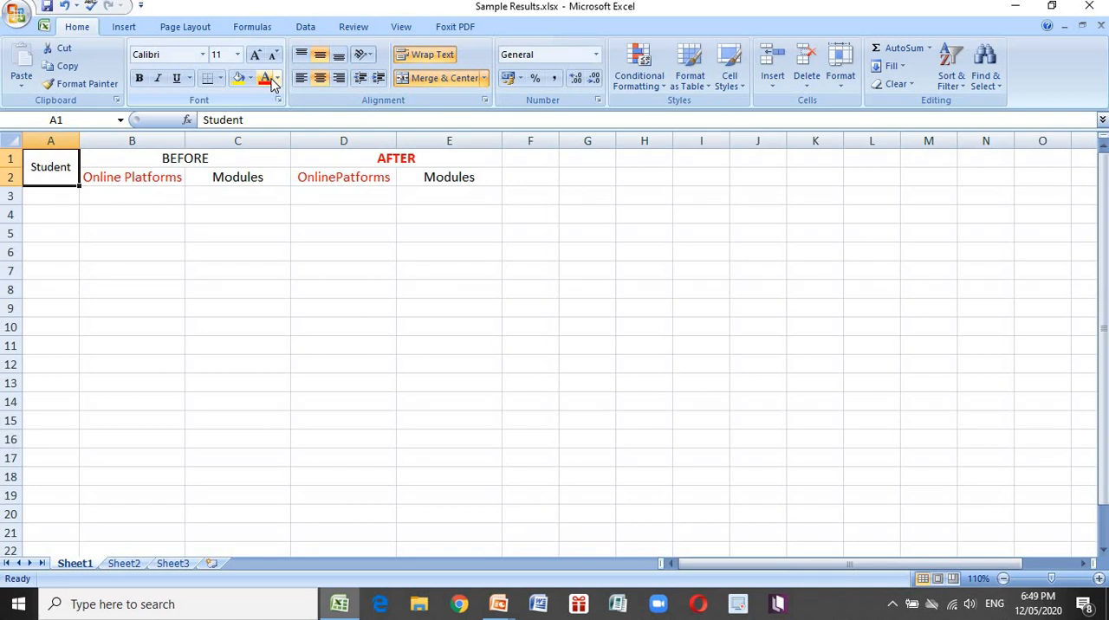
key(Down)
text(1)
key(Return)
text(2)
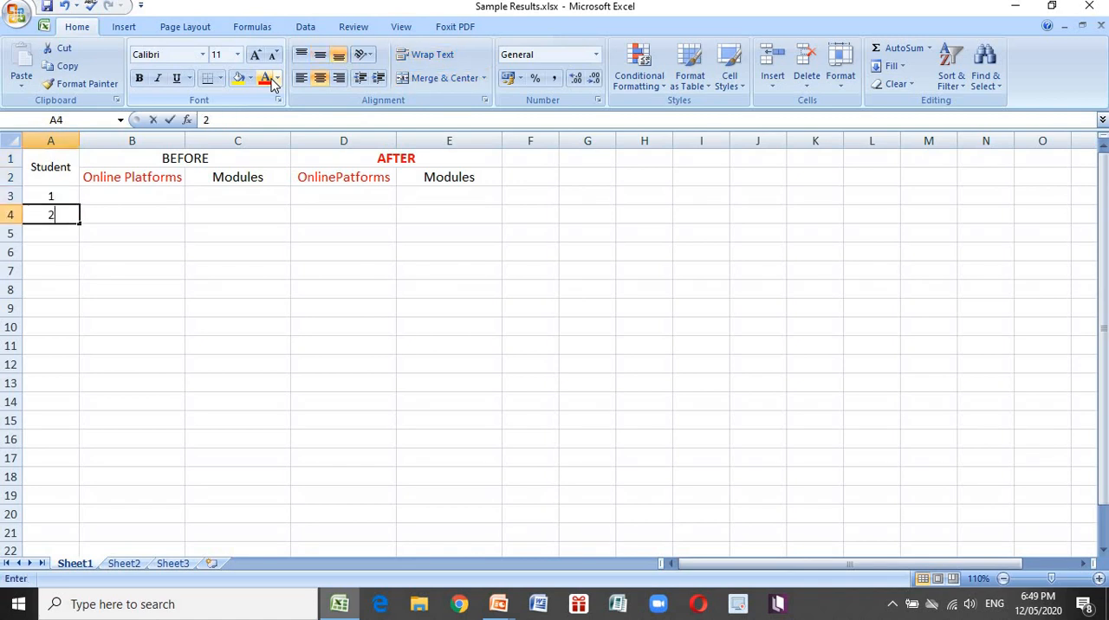
key(Return)
text(3)
key(Return)
text(4)
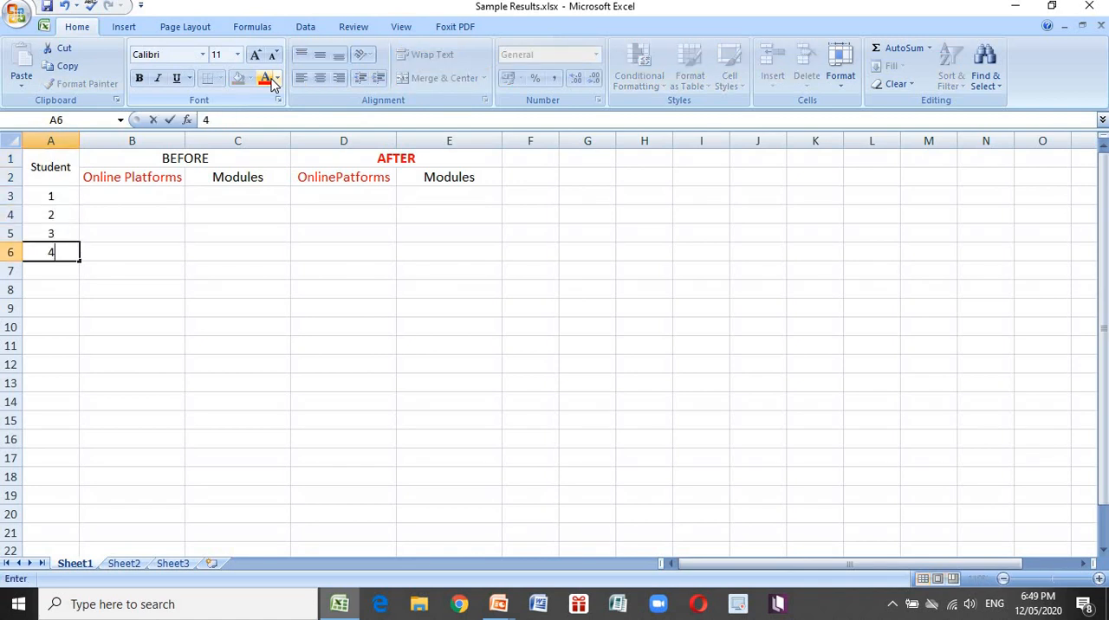
key(Return)
text(5)
key(Return)
text(6)
key(Return)
text(7)
key(Return)
text(8 )
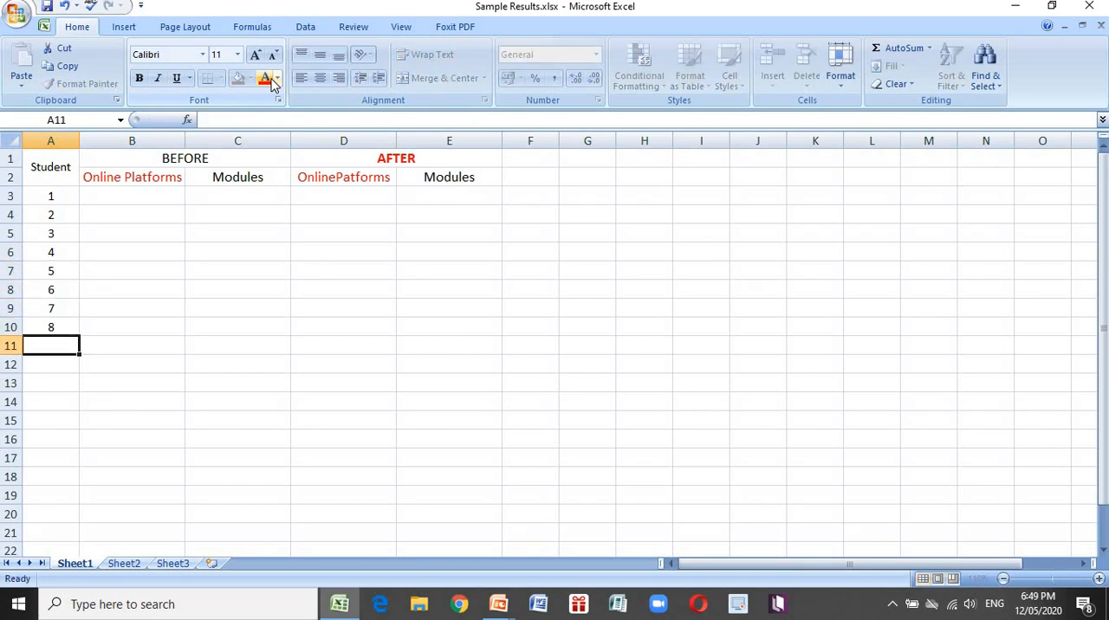
text(9)
key(Return)
text(10)
key(Return)
text(1)
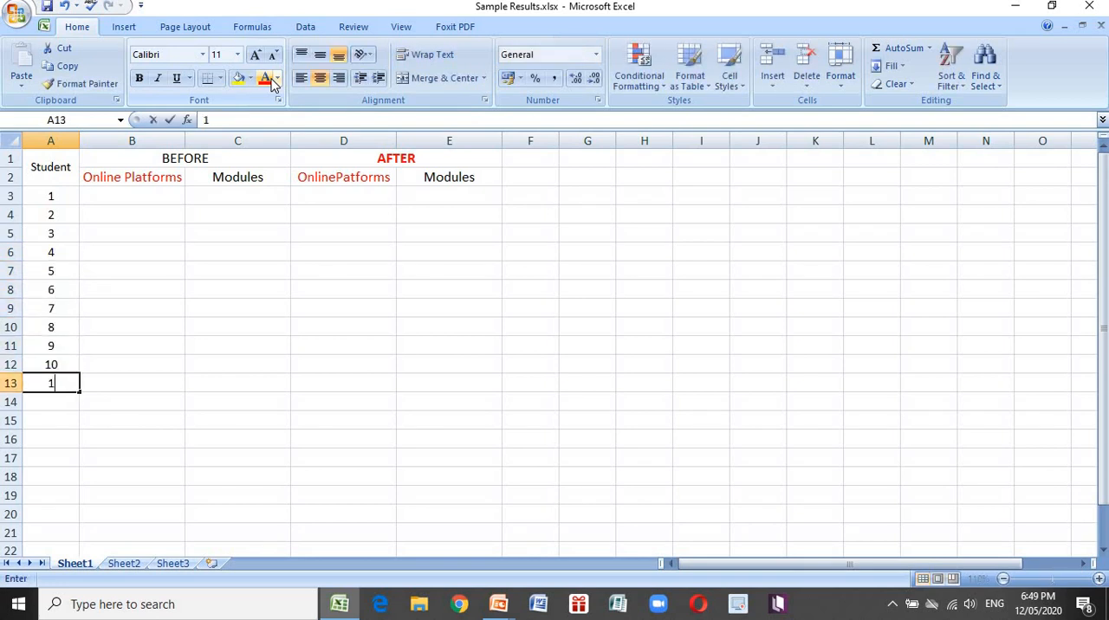
text(1)
key(Return)
text(12)
key(Return)
text(13)
key(Return)
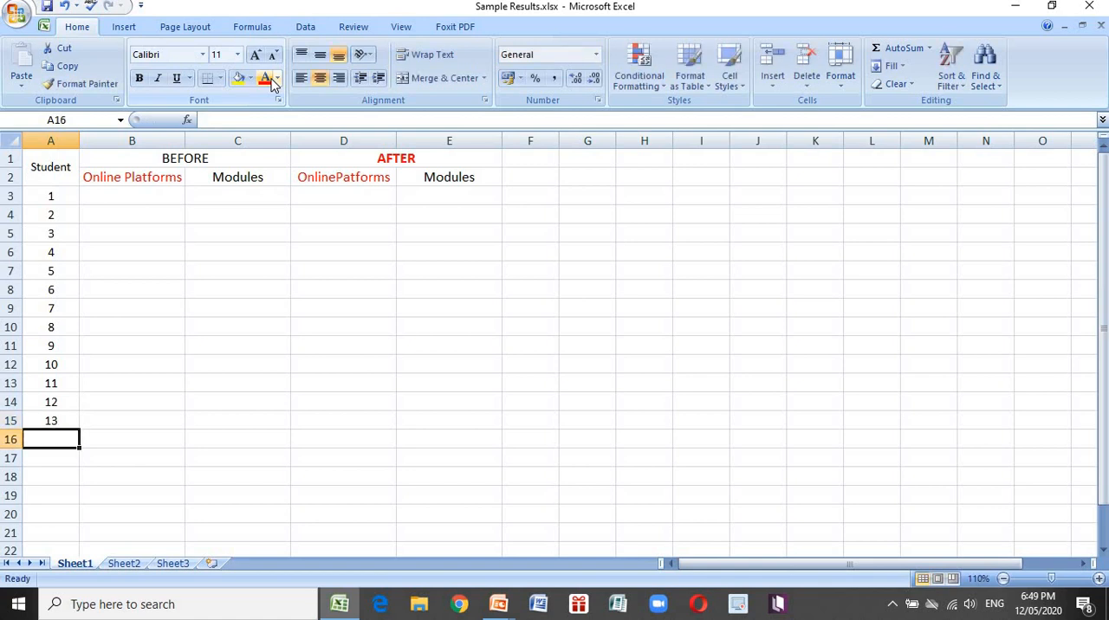
text(14)
key(Return)
text(15)
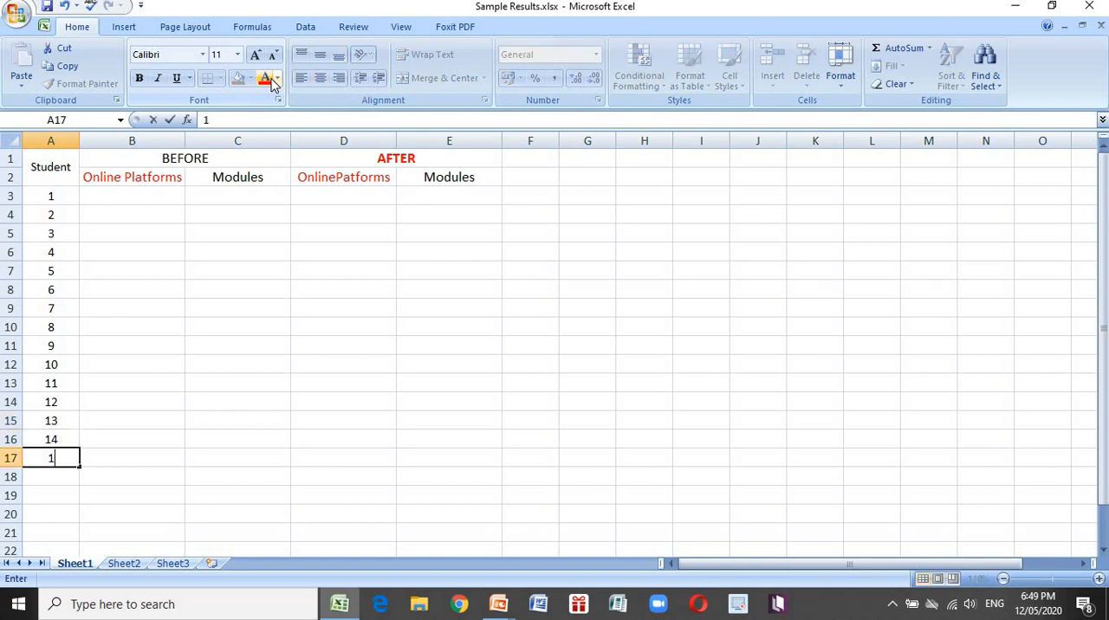
key(Return)
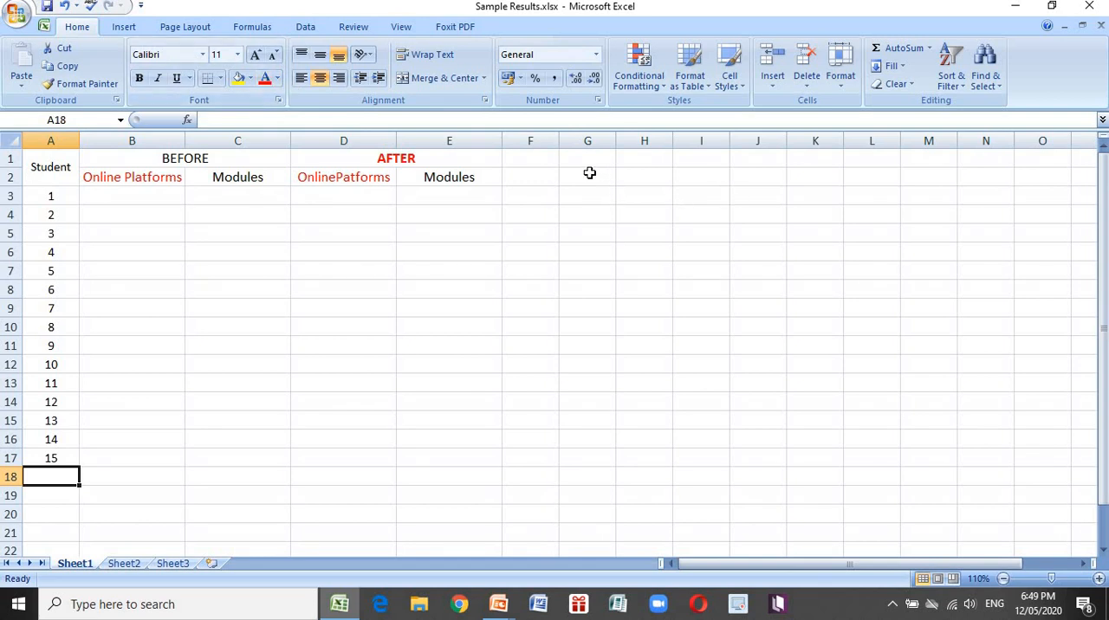
Enter the note 50-items in cell G2
click(589, 173)
text(50)
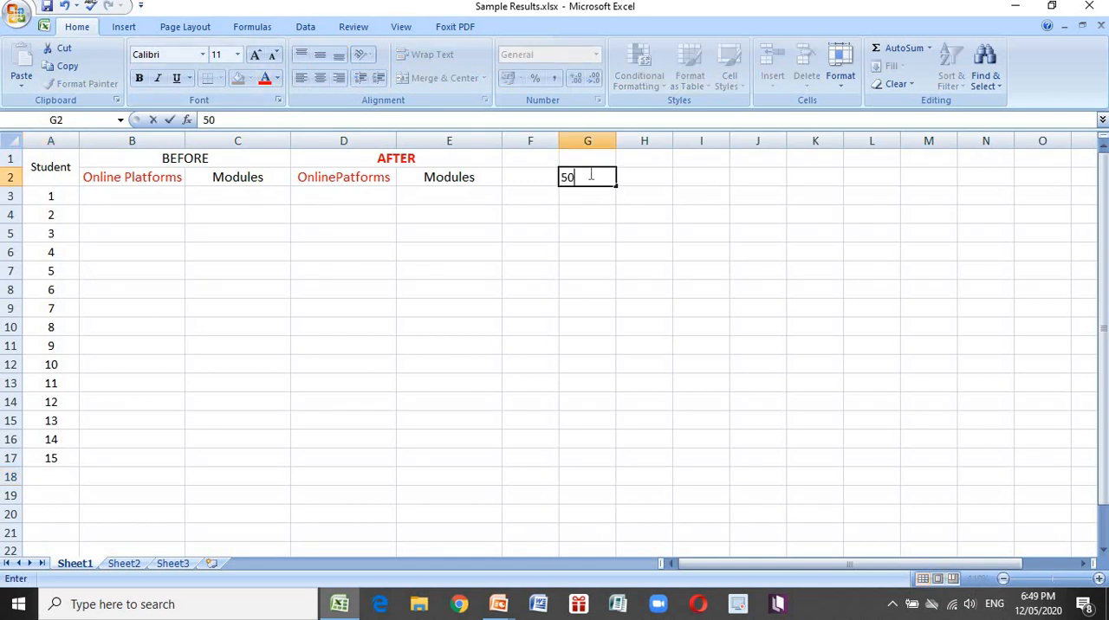
text(-items)
key(Tab)
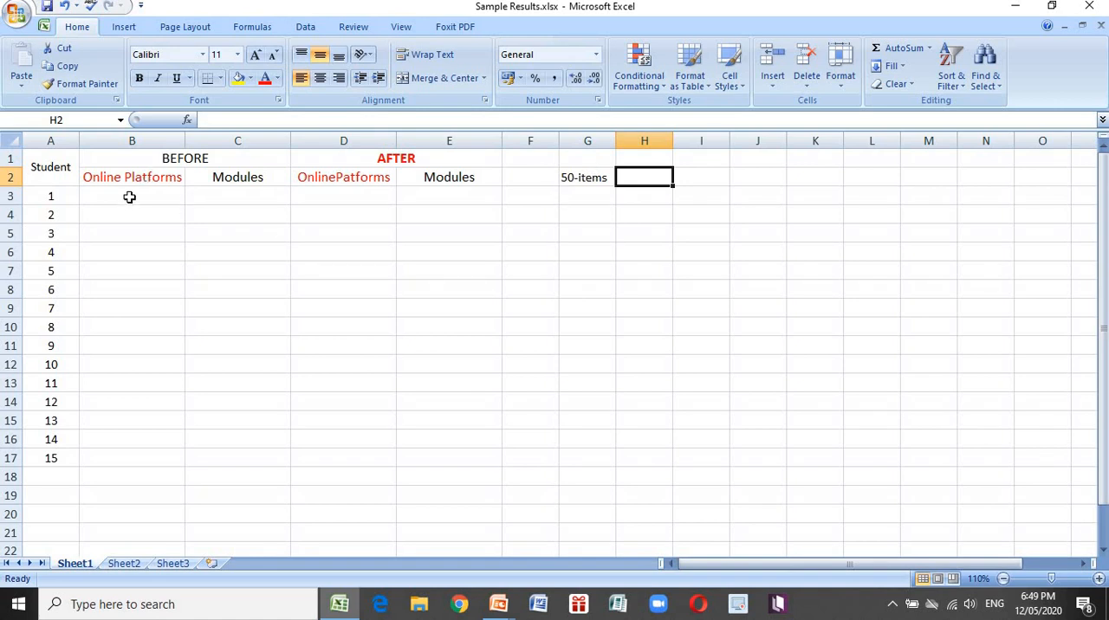
Change the font color of the BEFORE Online Platforms scores in B3:B17 to black
drag(129, 197, 136, 465)
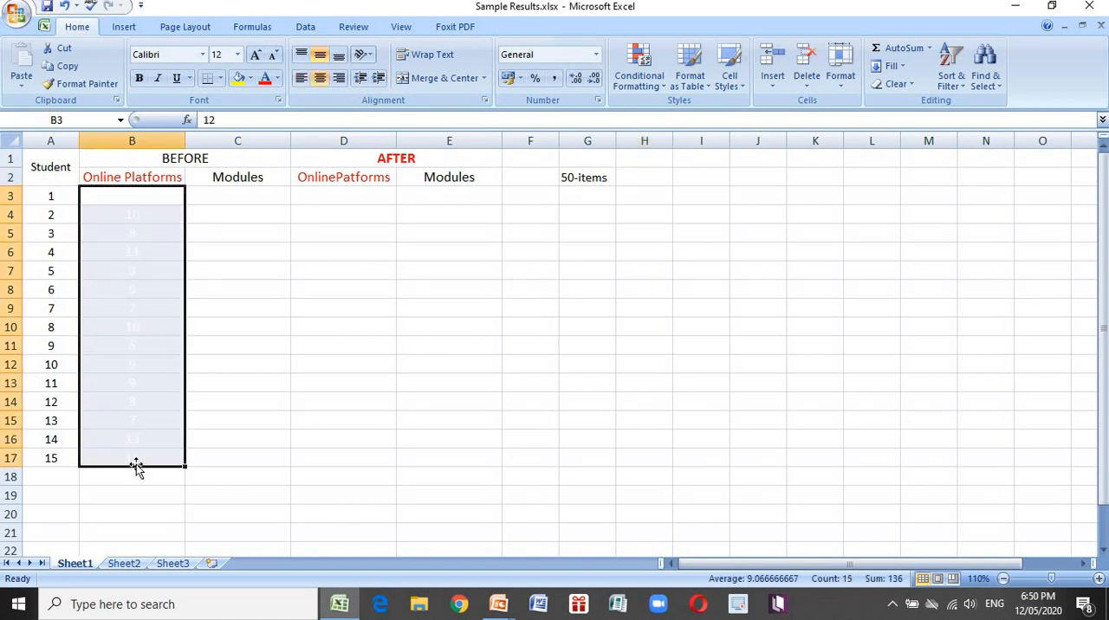
click(277, 79)
click(268, 102)
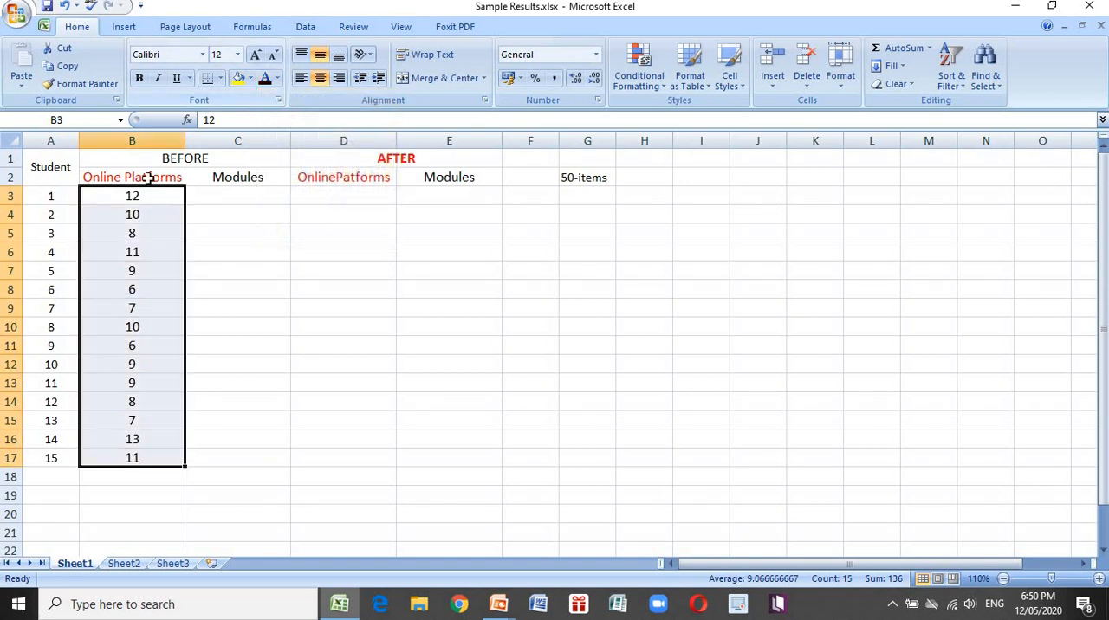
click(121, 199)
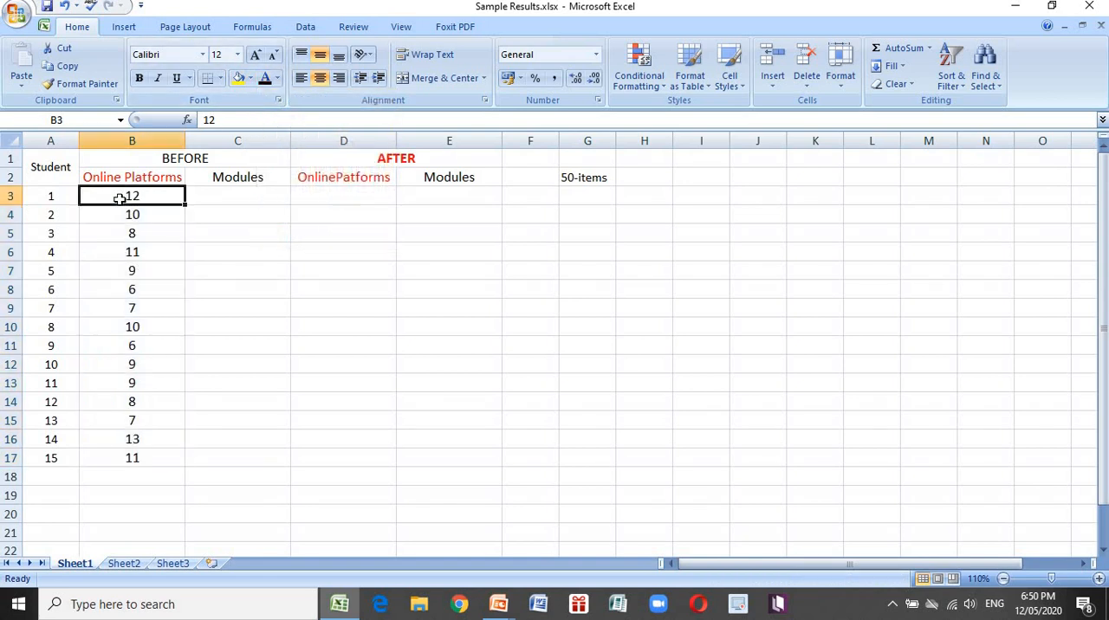
key(Down)
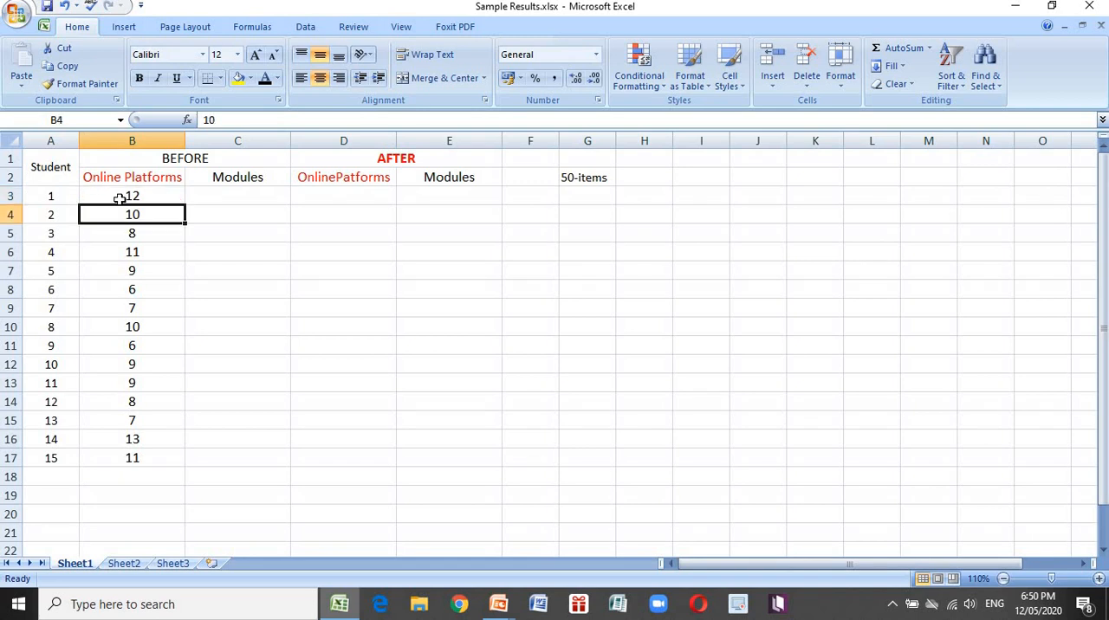
Review the BEFORE Online Platforms scores of the 15 students one by one in B3:B17
key(Down)
key(Down)
key(Down)
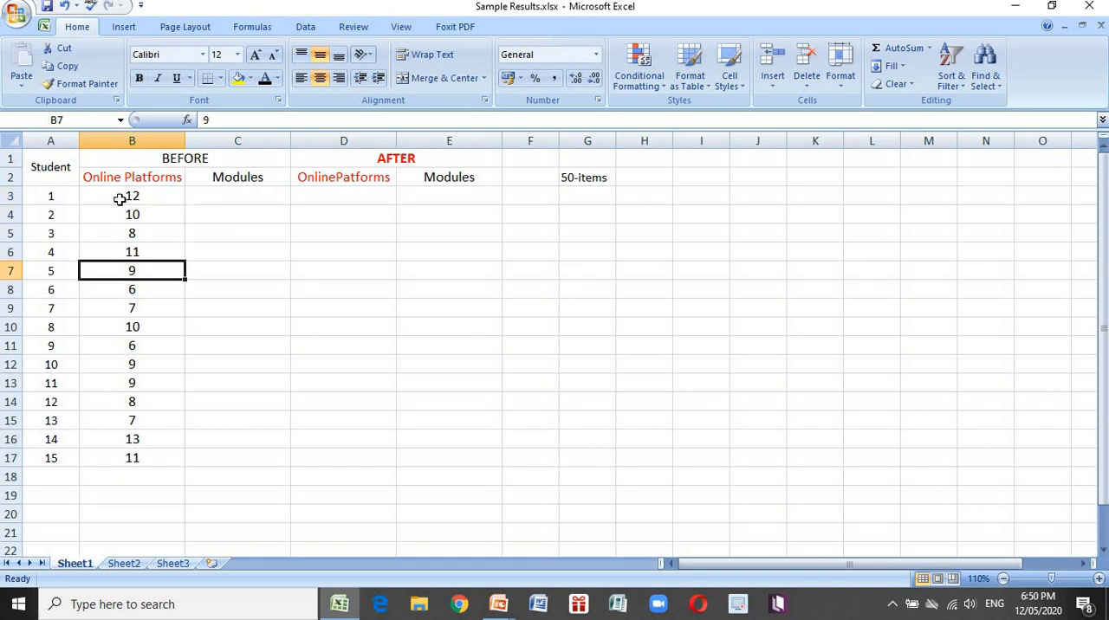
key(Down)
key(Down)
key(Down)
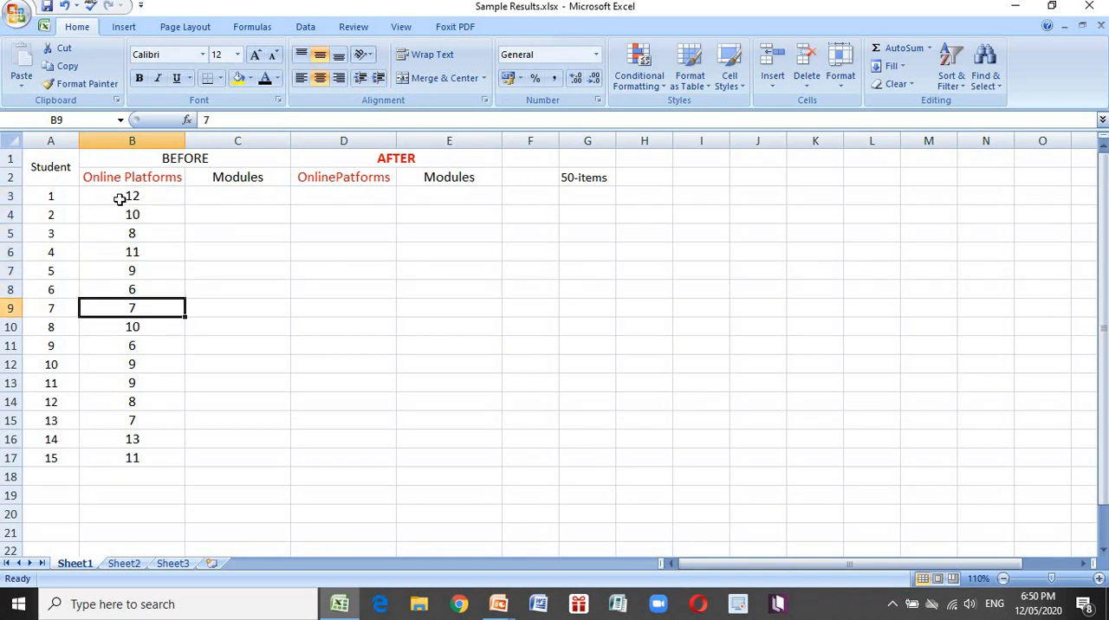
key(Down)
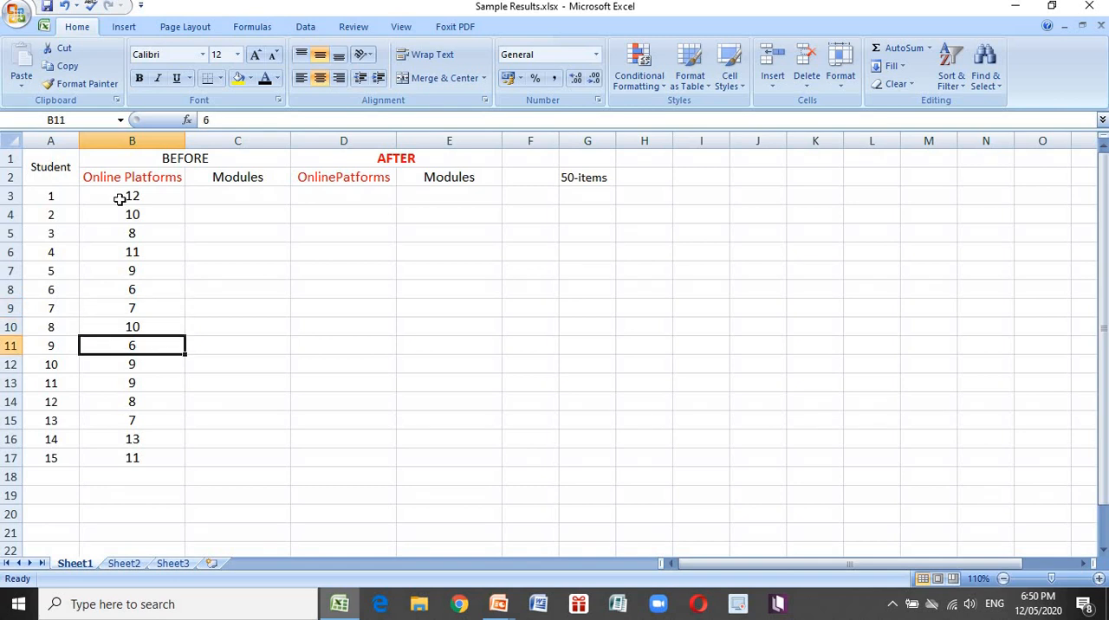
key(Down)
key(Down)
key(Down)
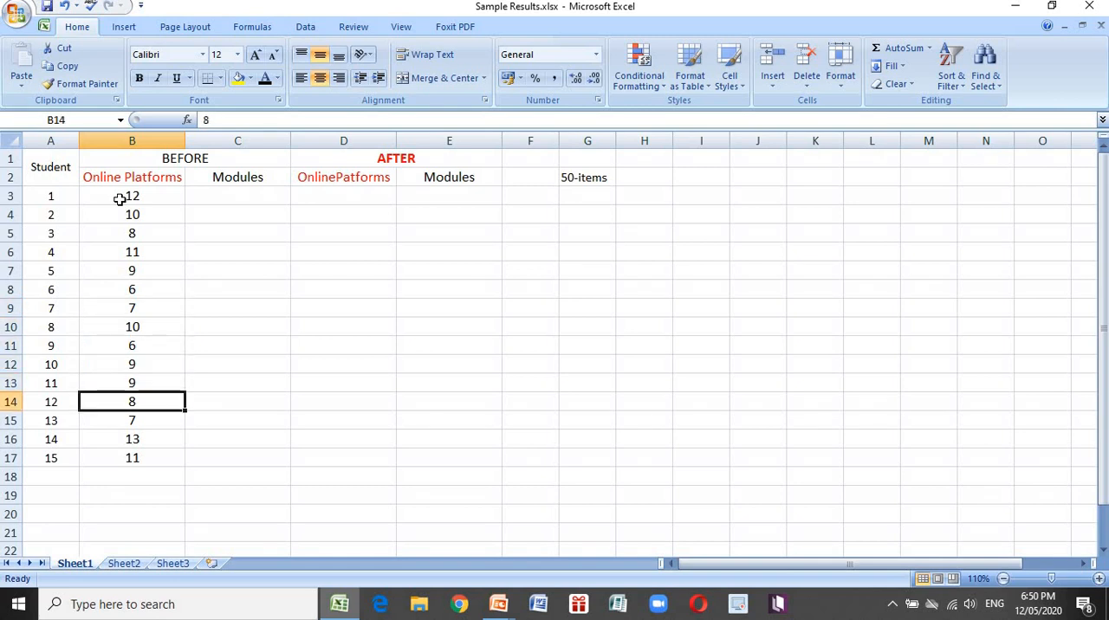
key(Down)
key(Down)
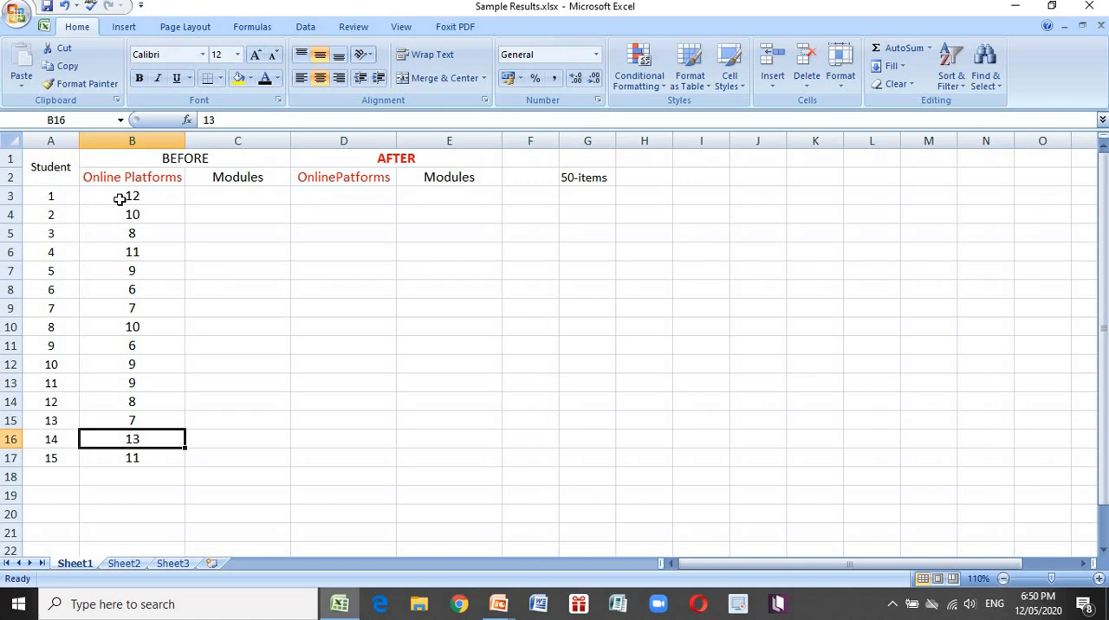
key(Down)
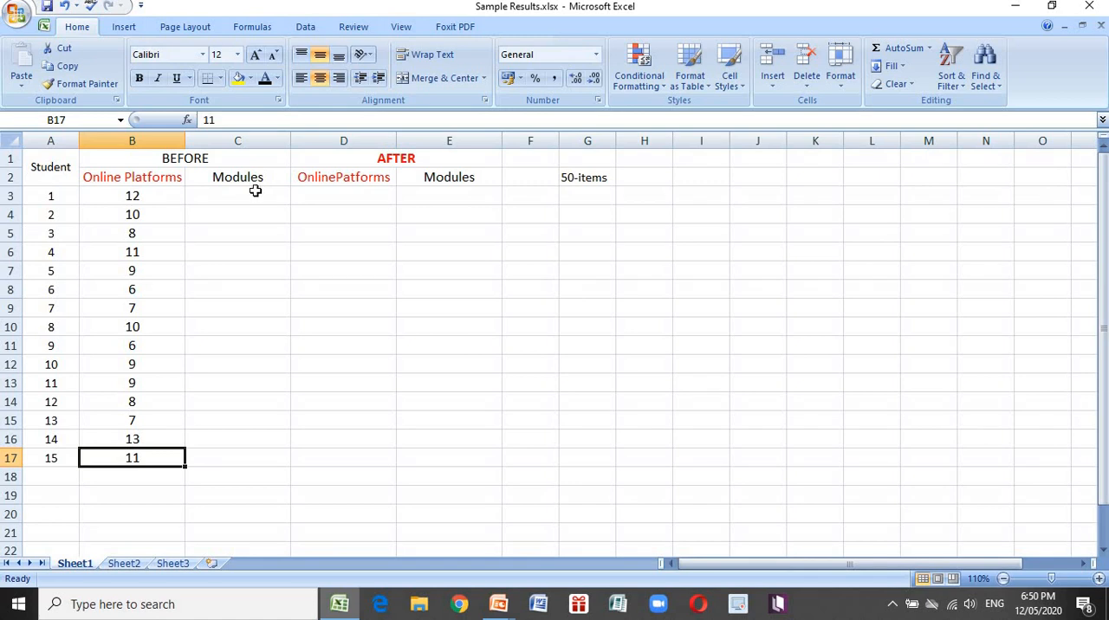
click(113, 196)
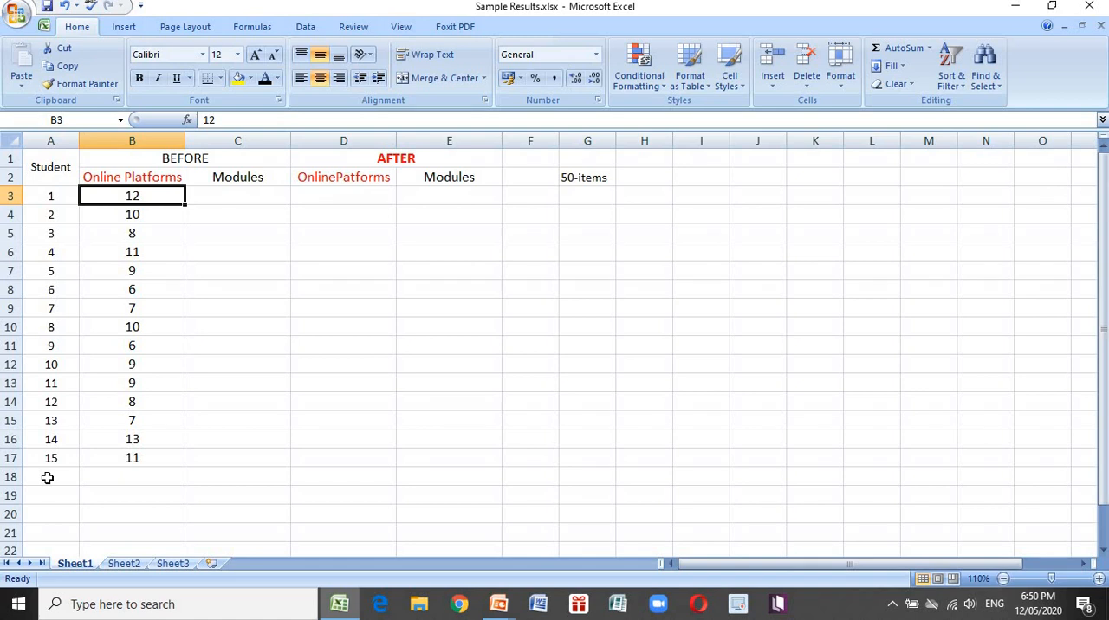
Extend the Student column with the numbers 16 to 19 in A18:A21
click(48, 477)
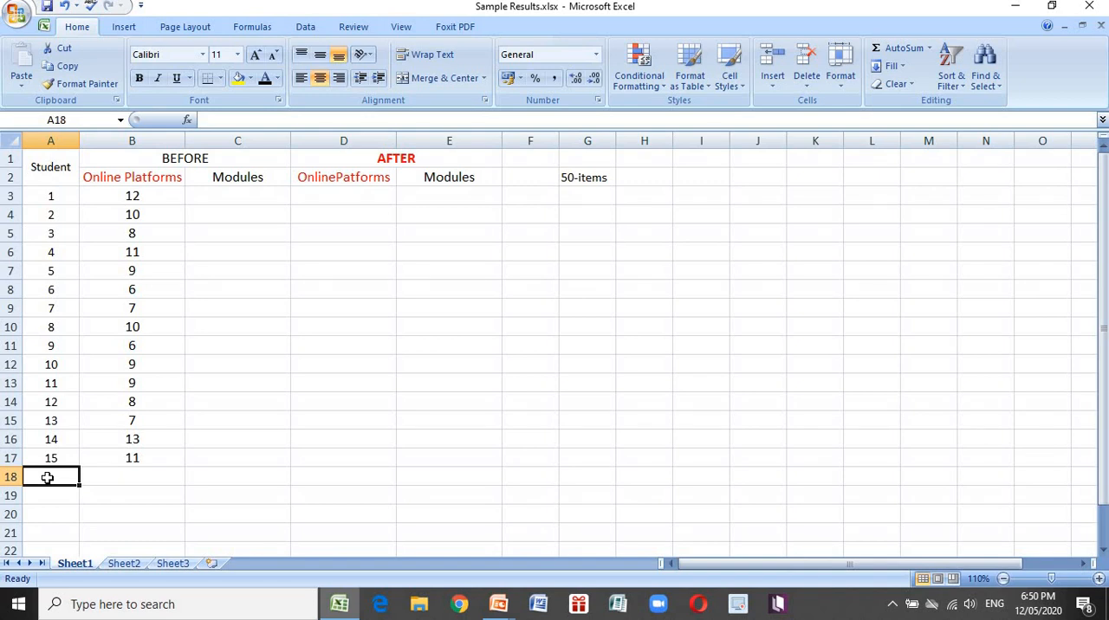
text(16)
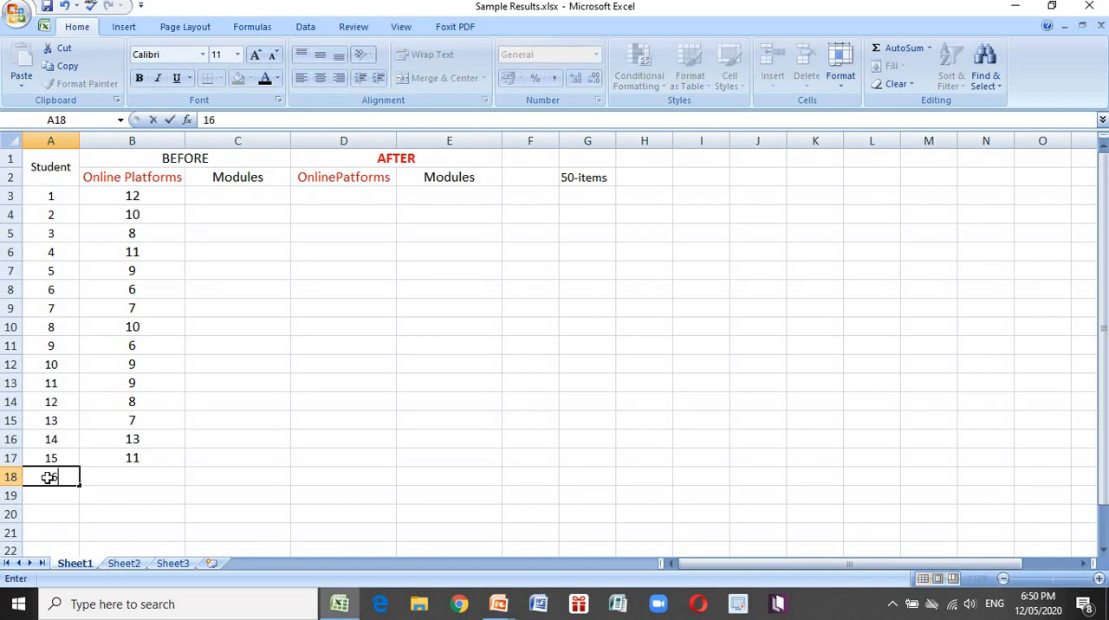
key(Return)
text(17)
key(Return)
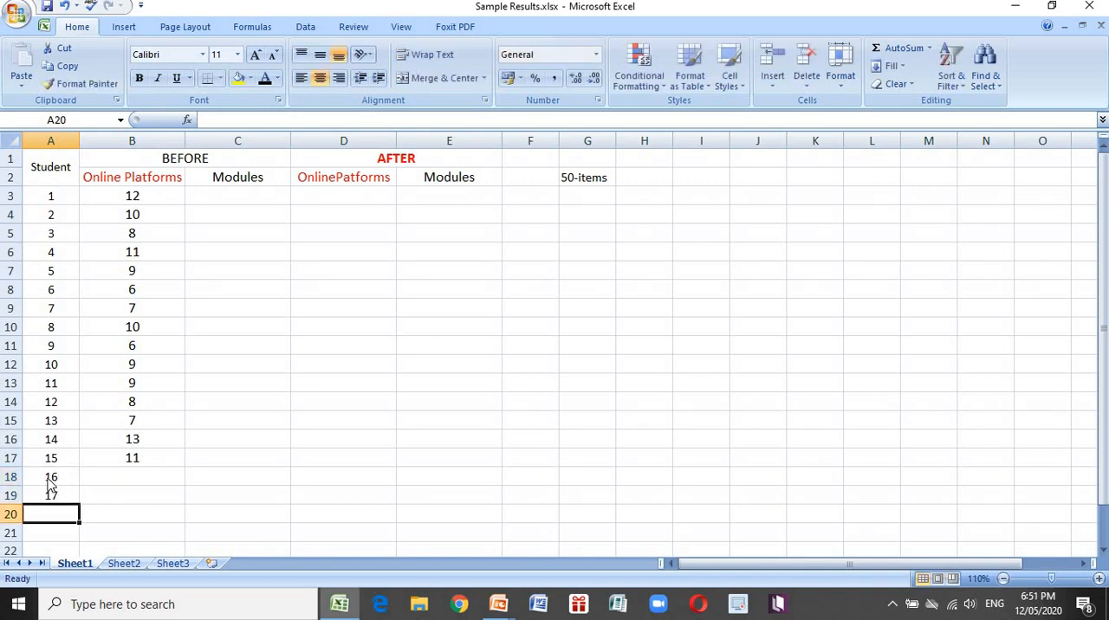
text(18)
key(Return)
text(19)
key(Tab)
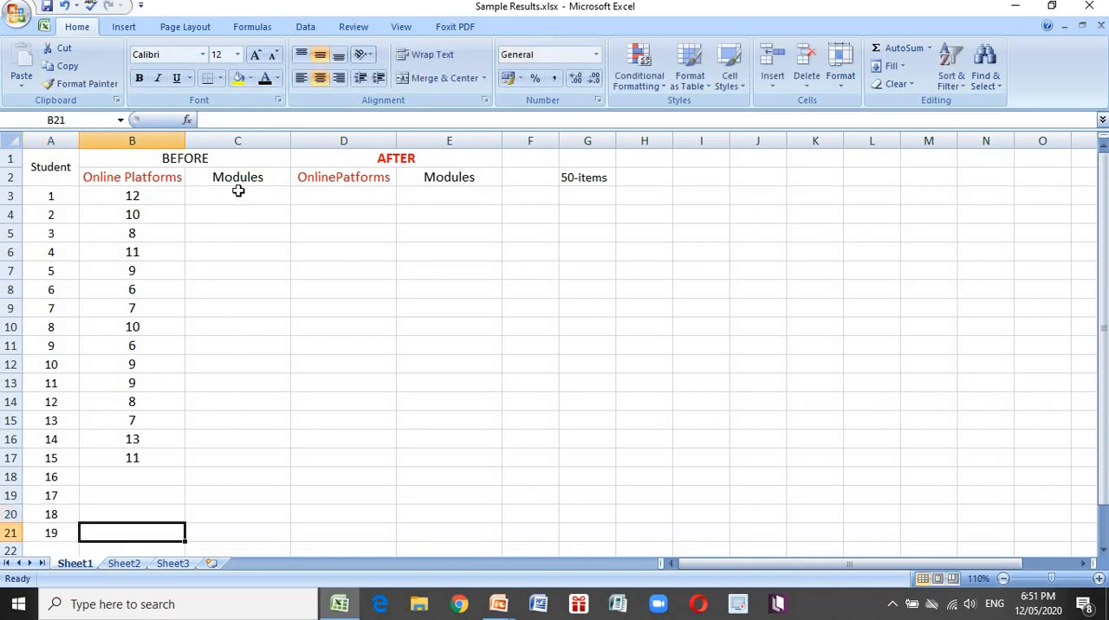
Change the font color of the BEFORE Modules scores in C3:C21 to black
drag(238, 191, 264, 538)
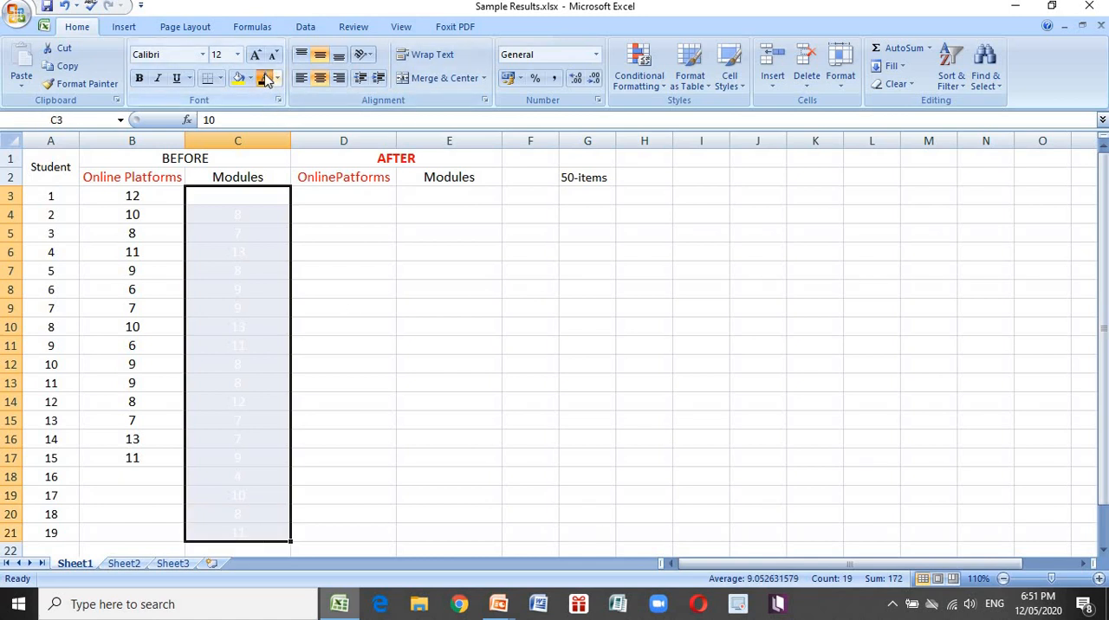
click(265, 78)
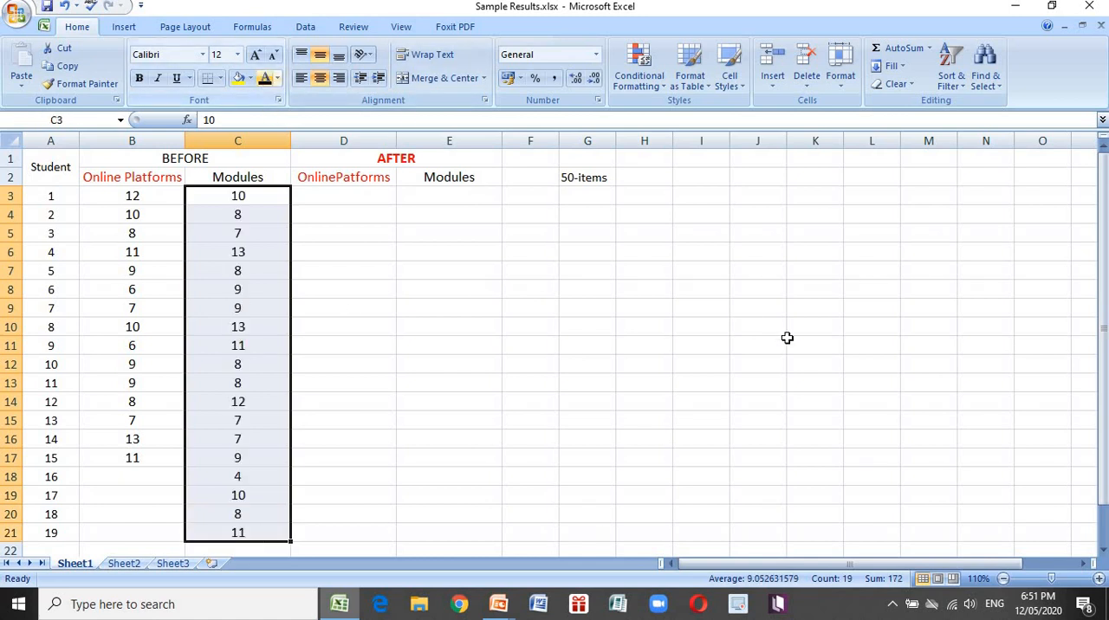
Review the BEFORE Modules scores of the 19 students one by one in C3:C21
click(262, 199)
key(Down)
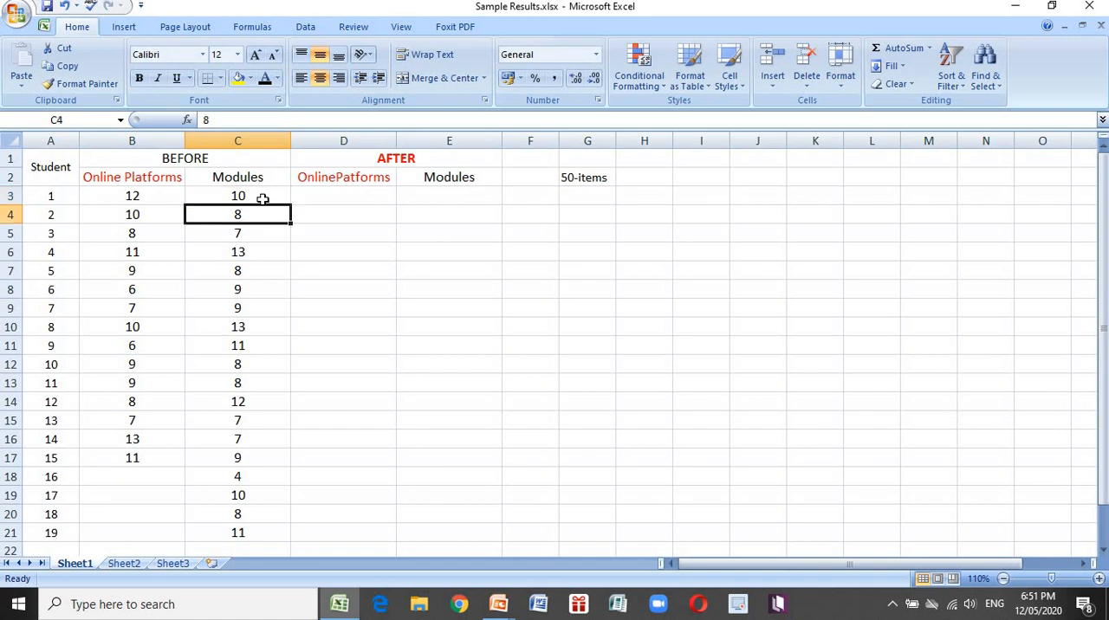
key(Down)
key(Down)
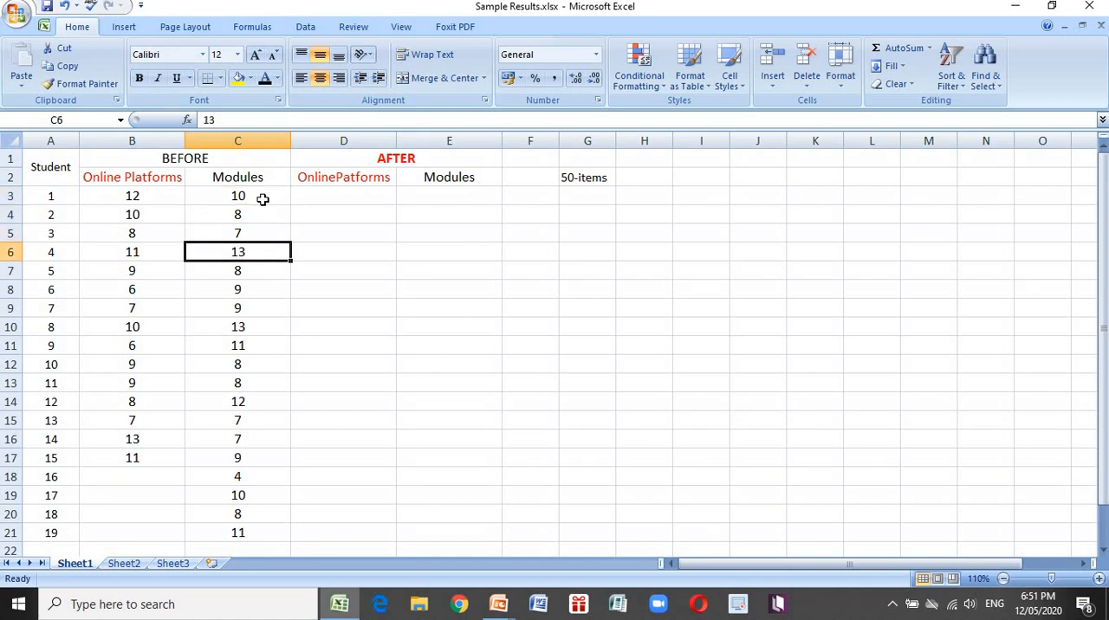
key(Down)
key(Down)
key(Down)
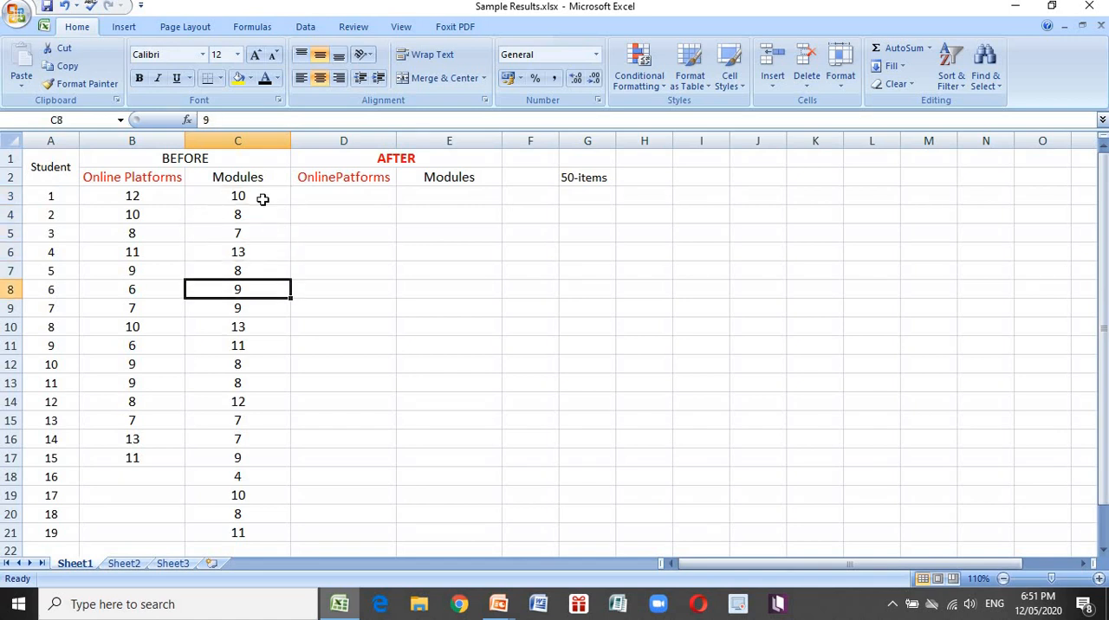
key(Down)
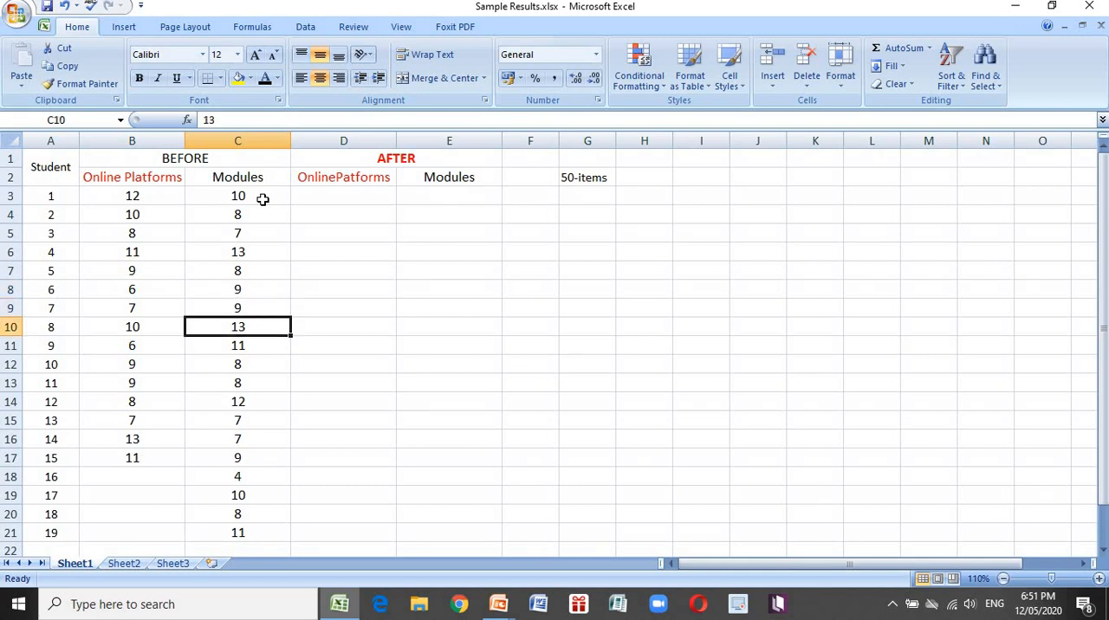
key(Down)
key(Down)
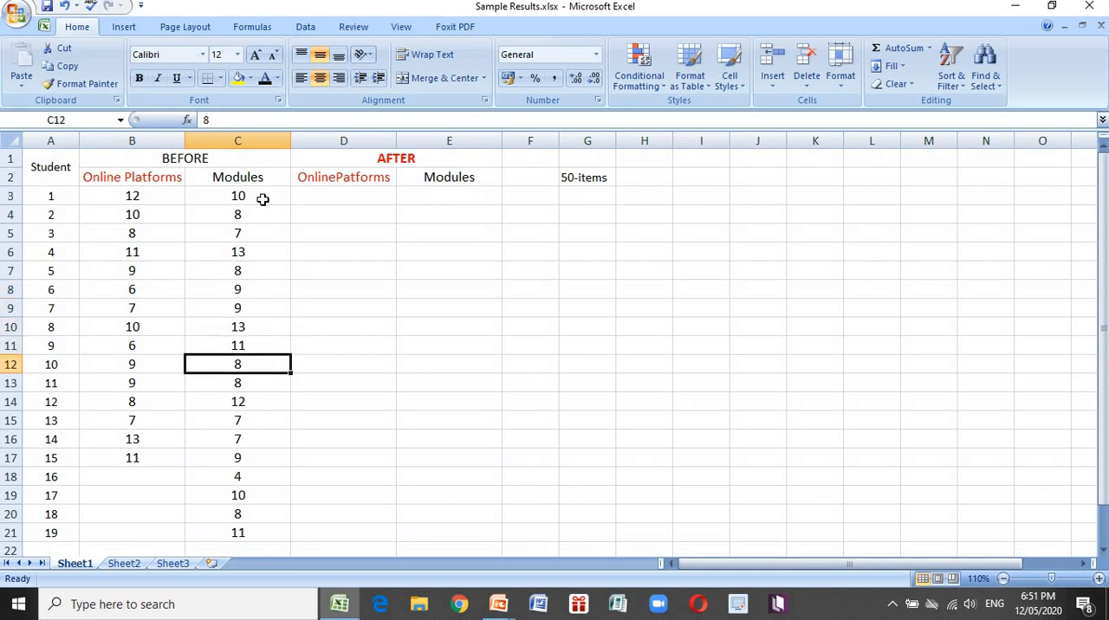
key(Down)
key(Down)
key(Down)
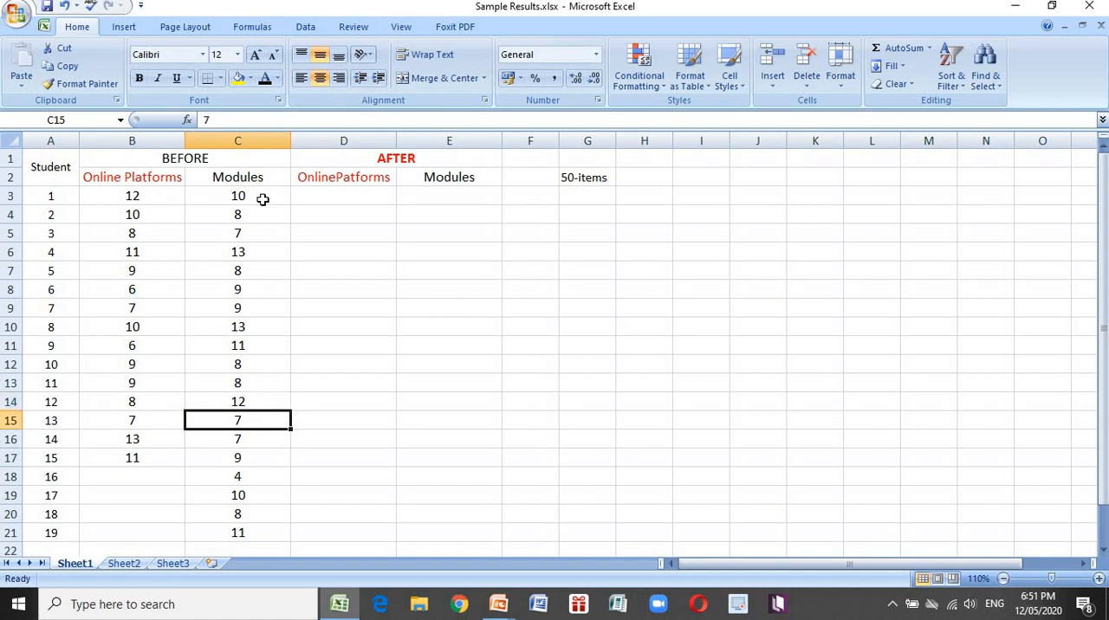
key(Down)
key(Down)
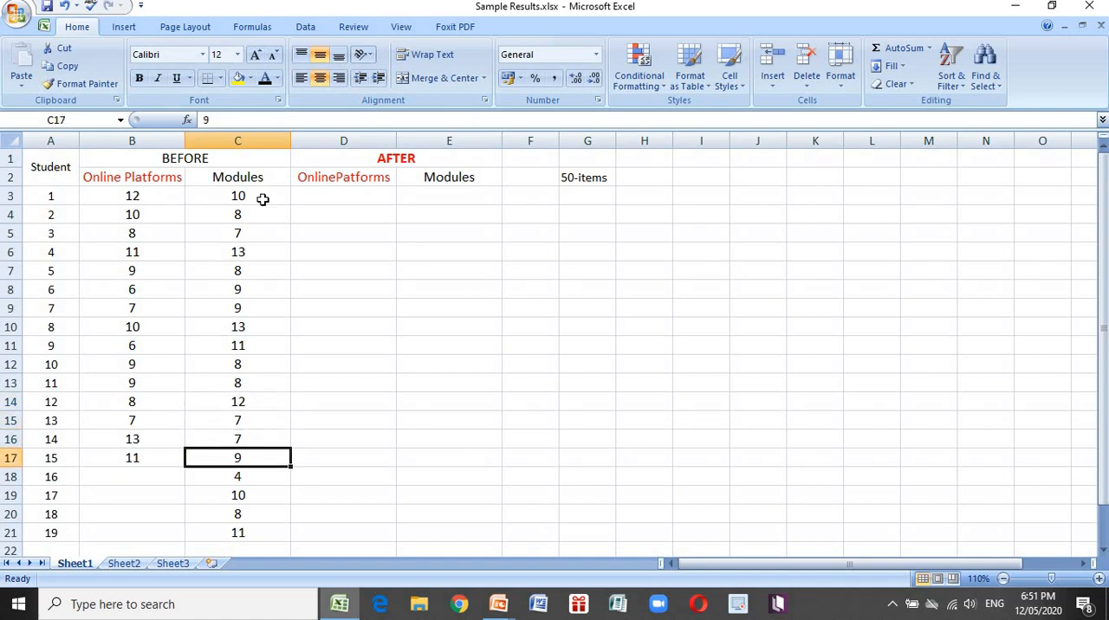
key(Down)
key(Down)
key(Down)
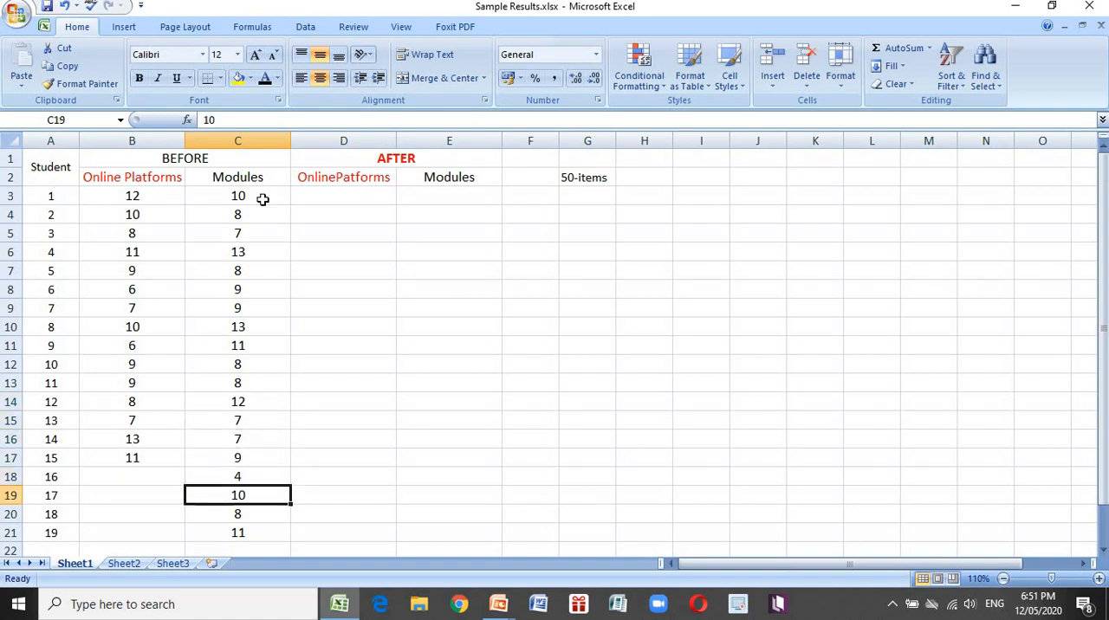
key(Down)
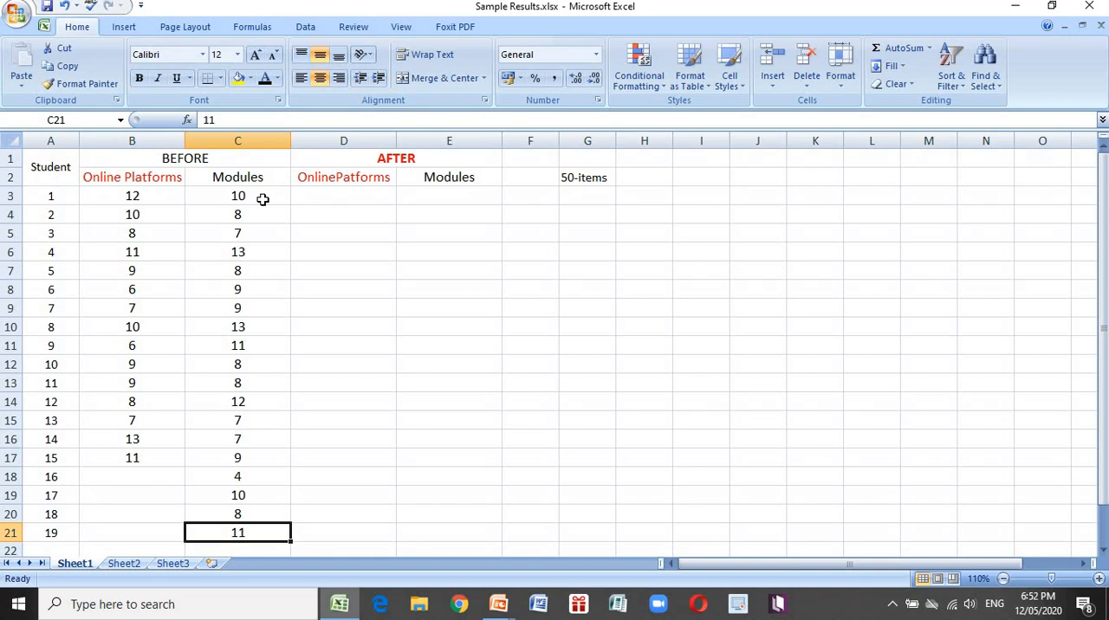
Start the Data Analysis tool t-Test: Two-Sample Assuming Equal Variances
click(975, 236)
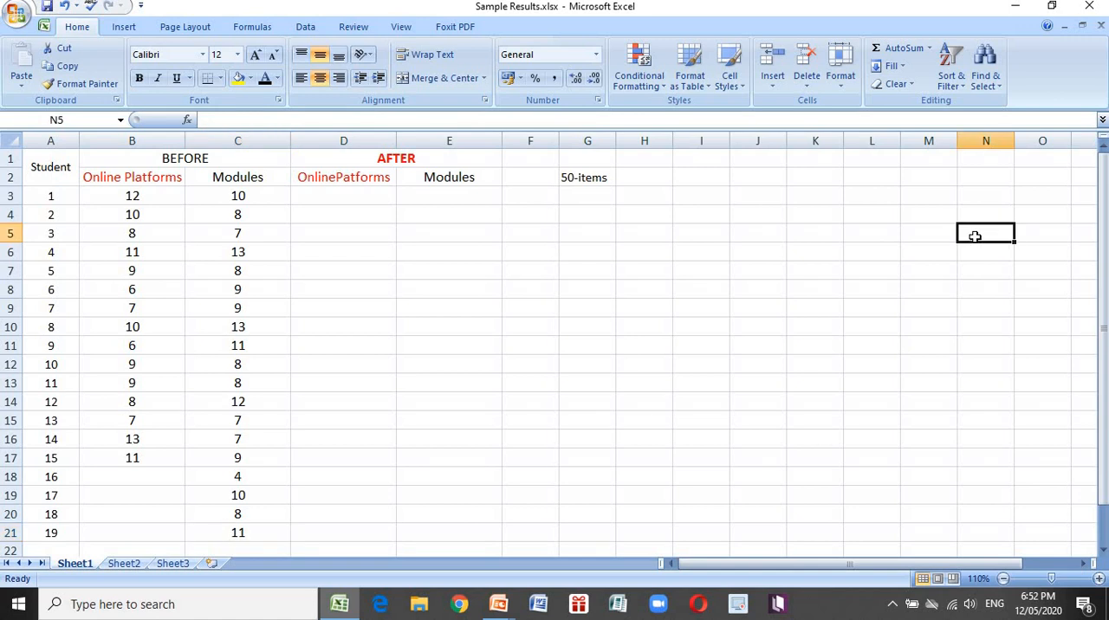
click(310, 34)
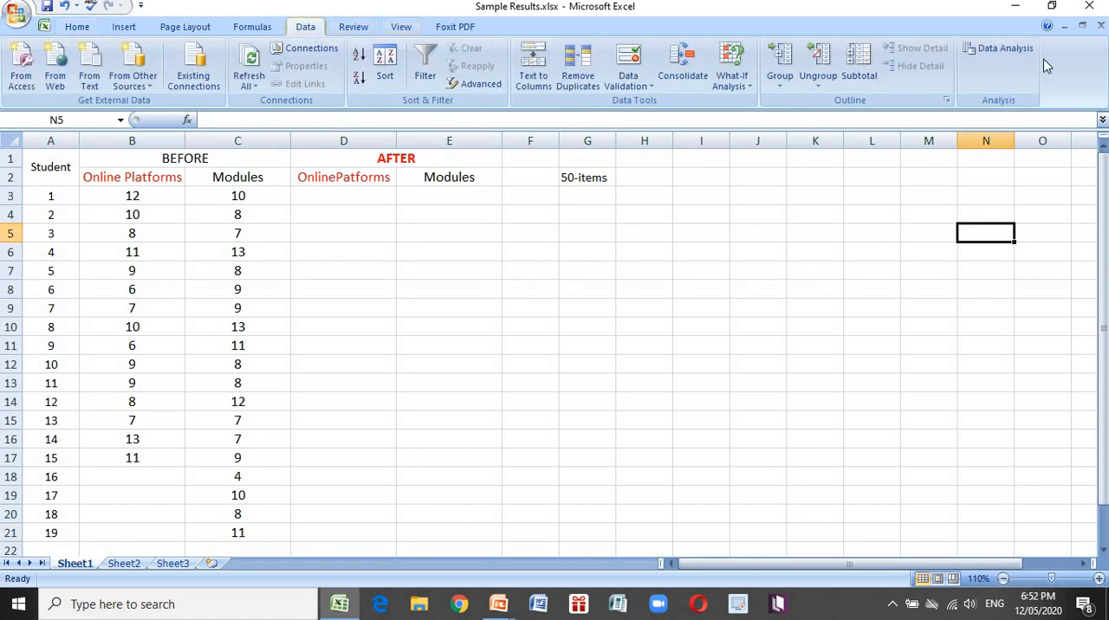
click(996, 47)
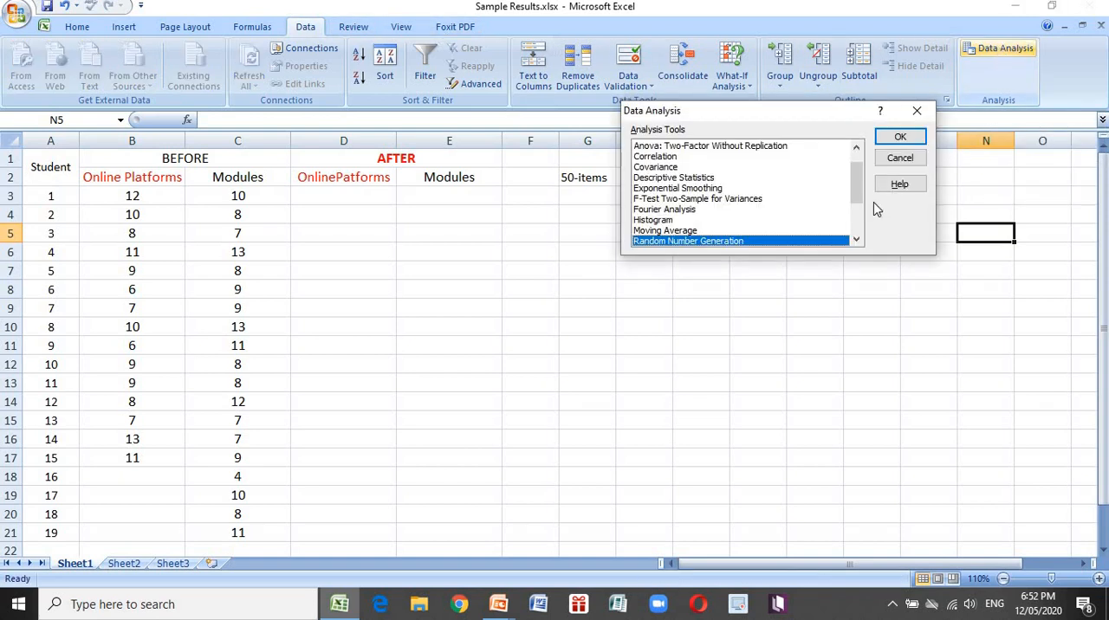
drag(858, 178, 862, 225)
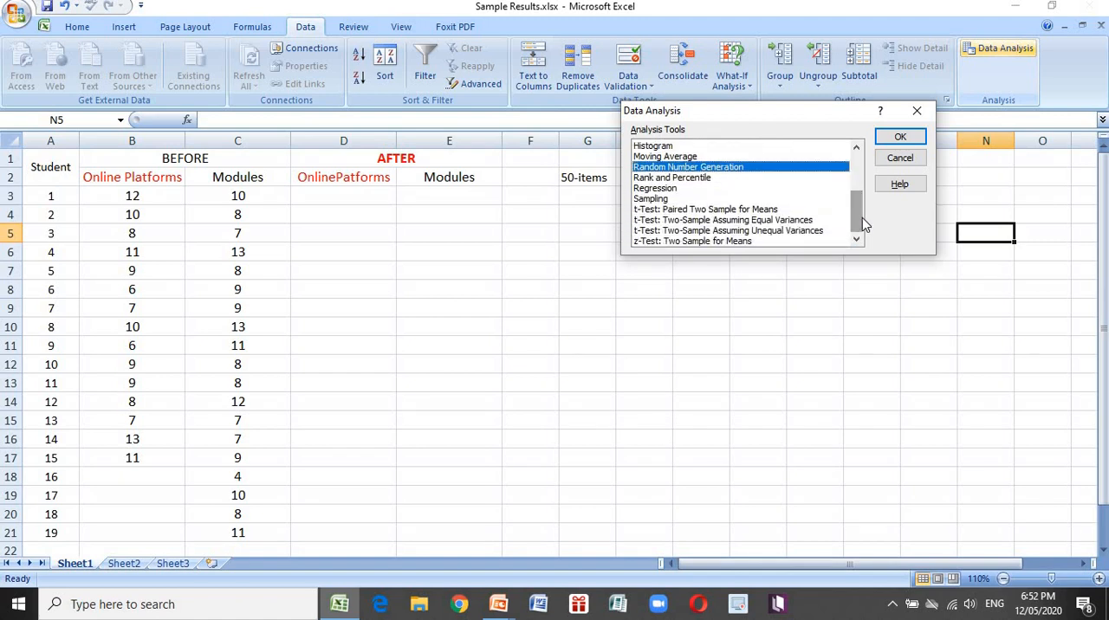
click(752, 222)
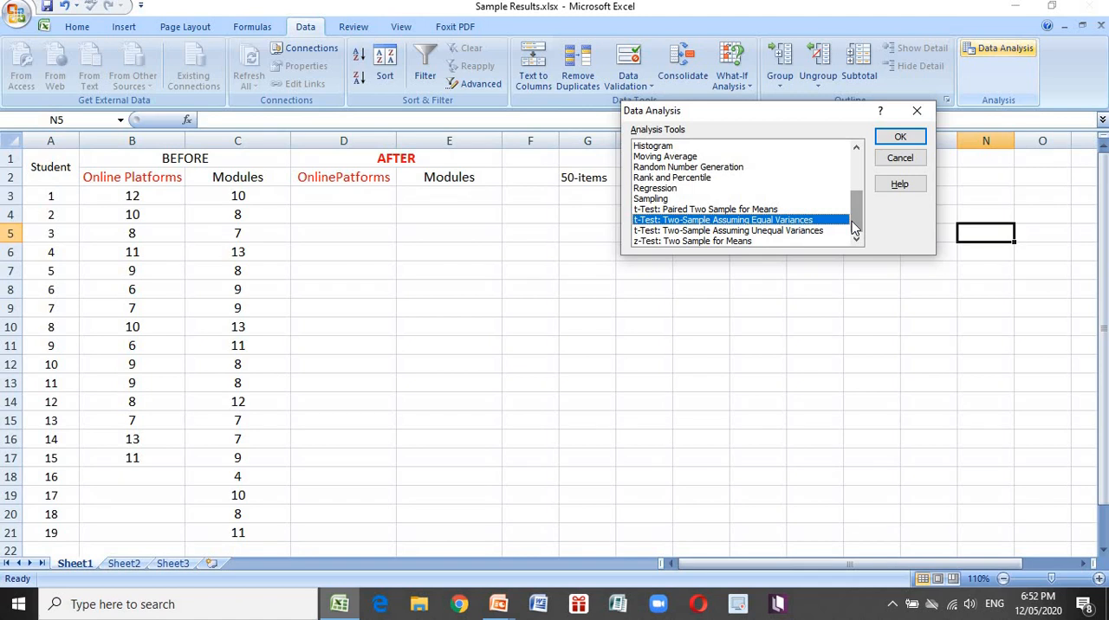
click(901, 138)
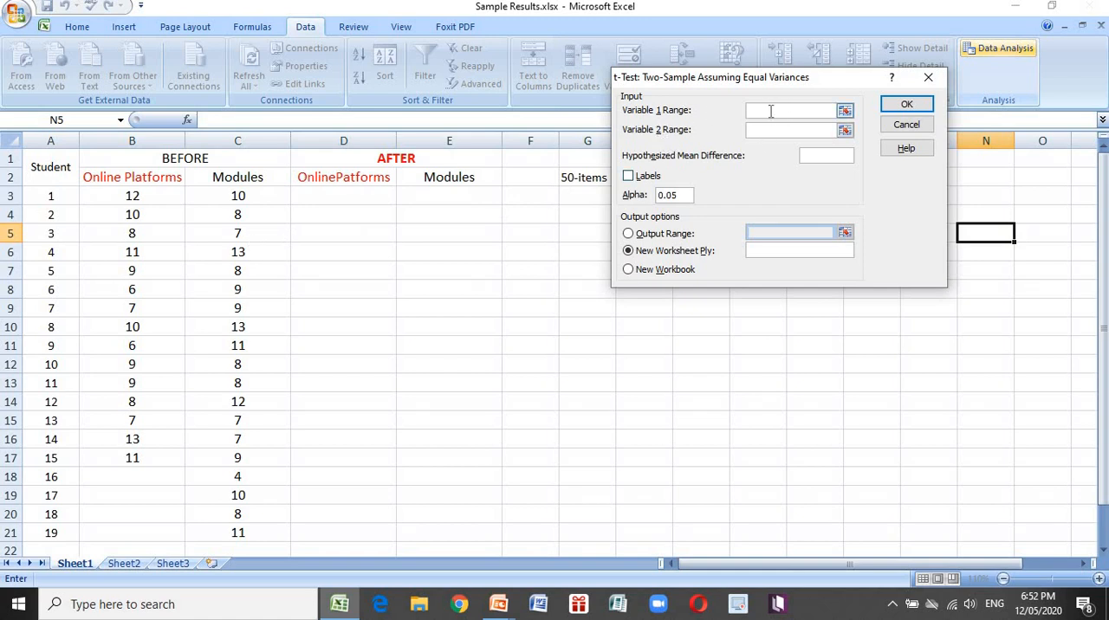
Run the t-test with B3:B17 as Variable 1 and C3:C21 as Variable 2, sending the output to a new worksheet
click(136, 196)
drag(136, 196, 140, 457)
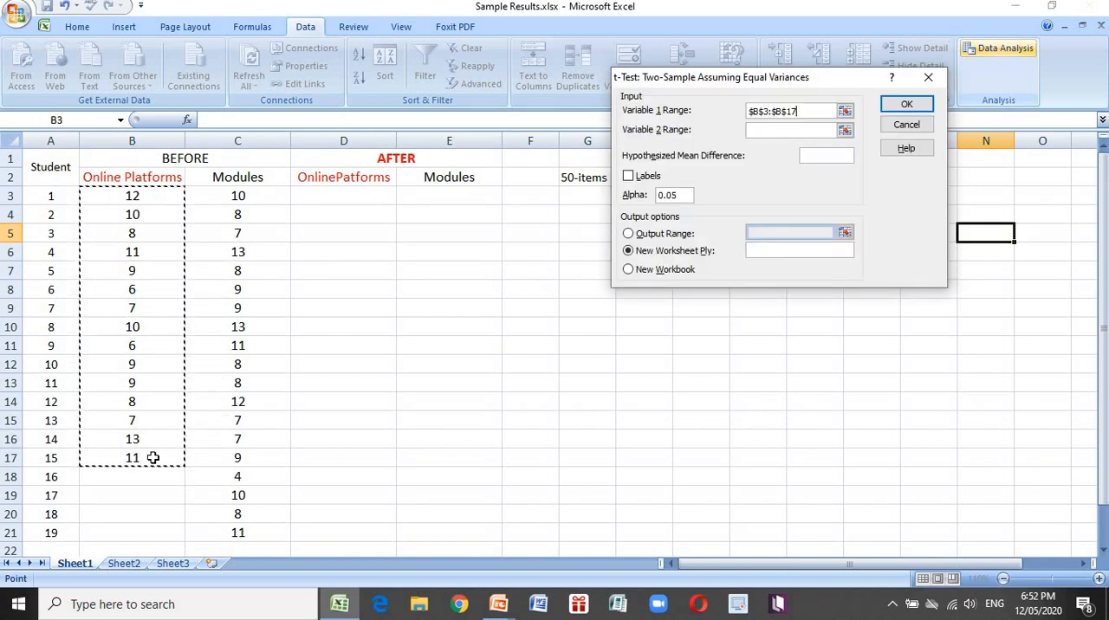
click(775, 130)
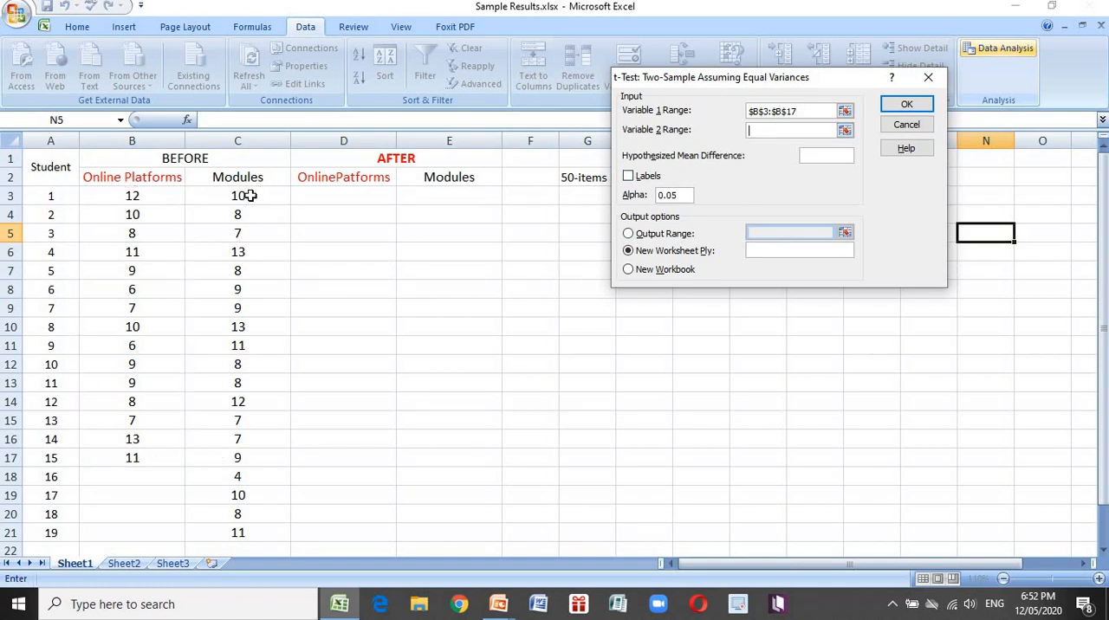
drag(249, 196, 260, 532)
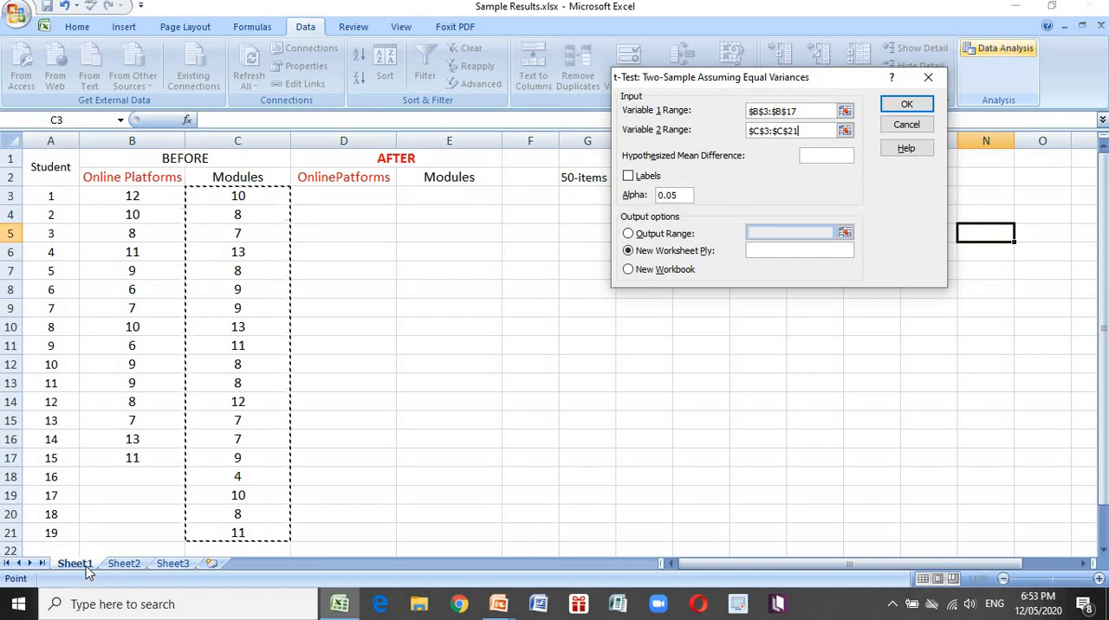
click(906, 104)
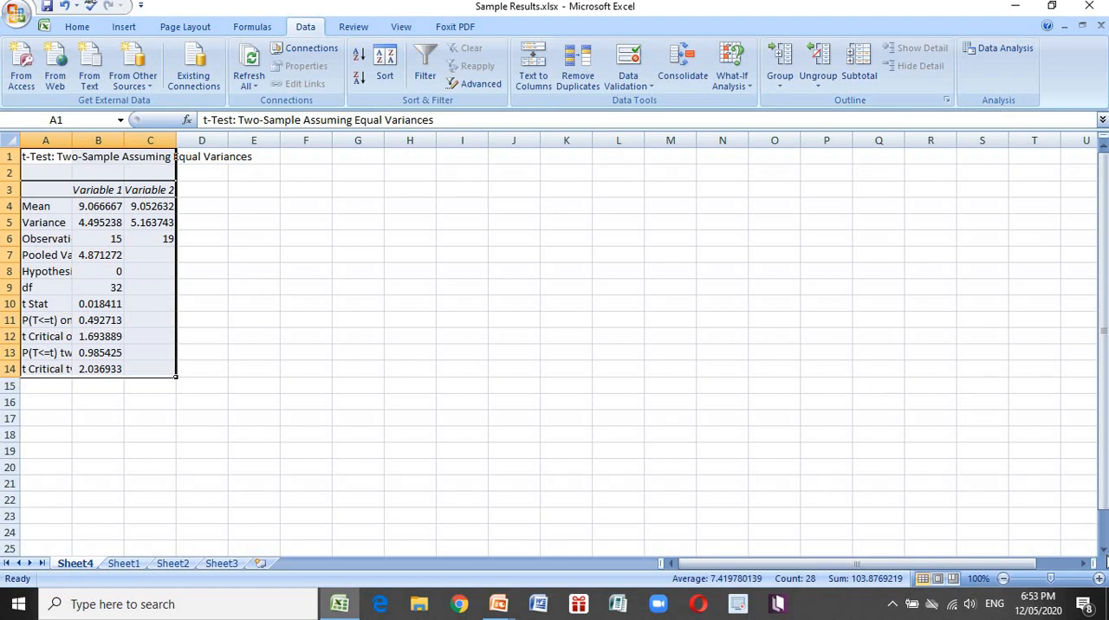
Enlarge the t-test output table on the new sheet to 170% zoom for reading
click(1098, 578)
click(1099, 579)
click(1098, 579)
click(1099, 579)
click(1099, 579)
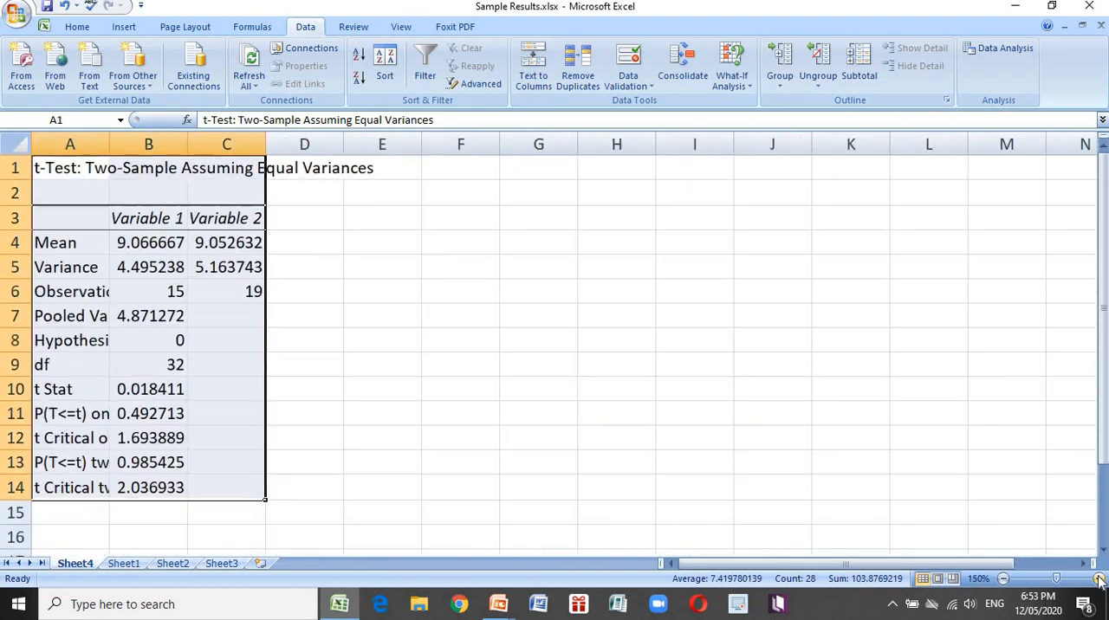
click(1099, 578)
click(1099, 579)
click(1099, 578)
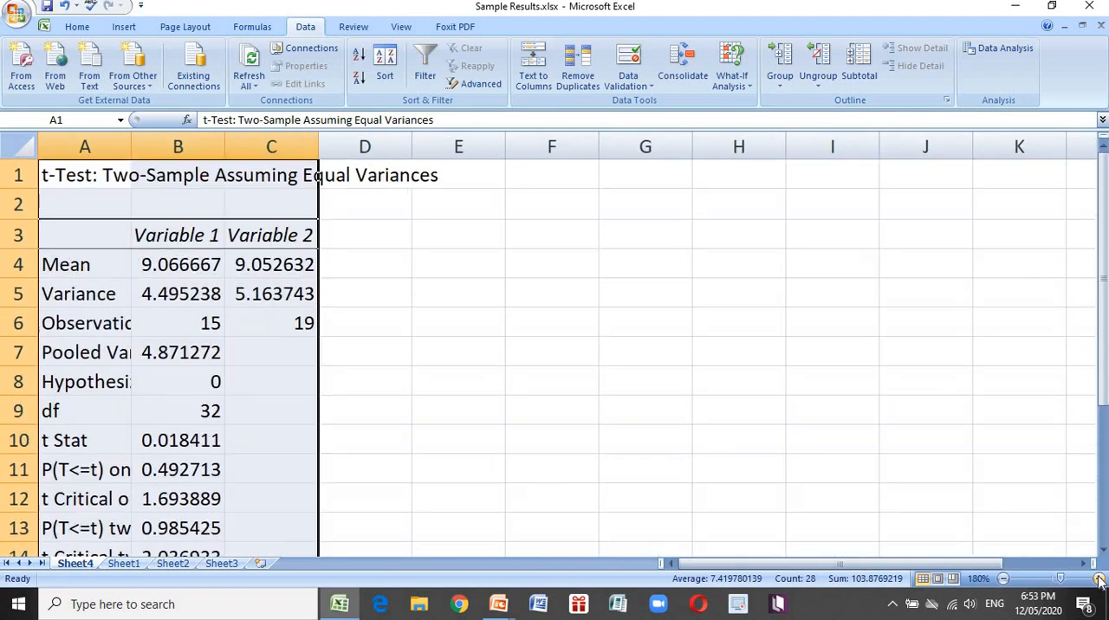
click(1002, 580)
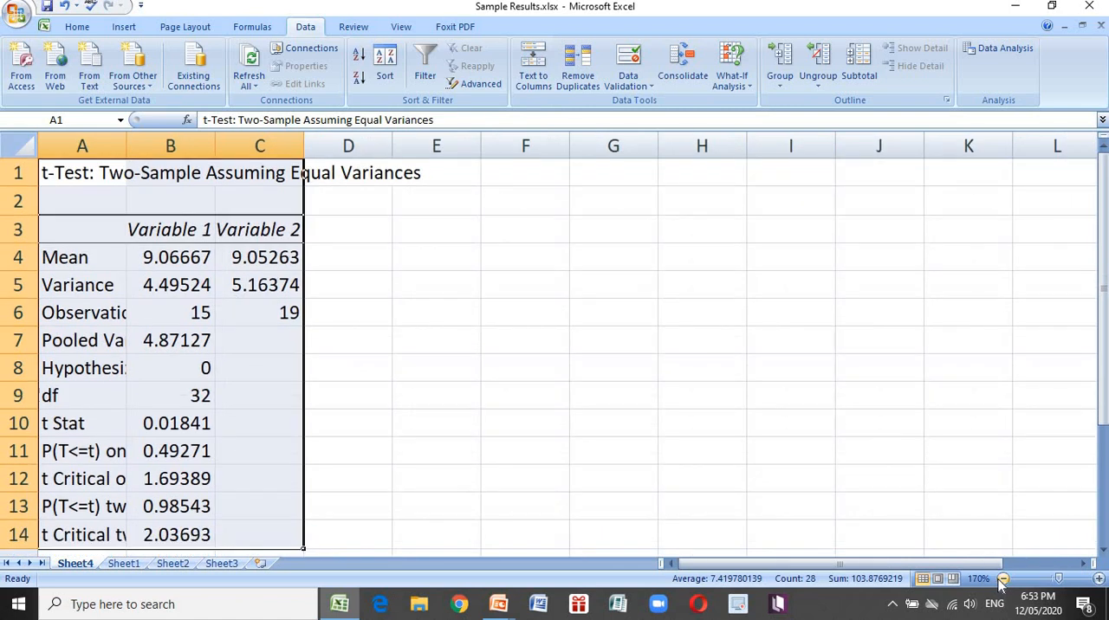
Relabel the t-test output headers, replacing Variable 1 with Online in B3 and Variable 2 with Modules in C3
click(1002, 580)
click(465, 292)
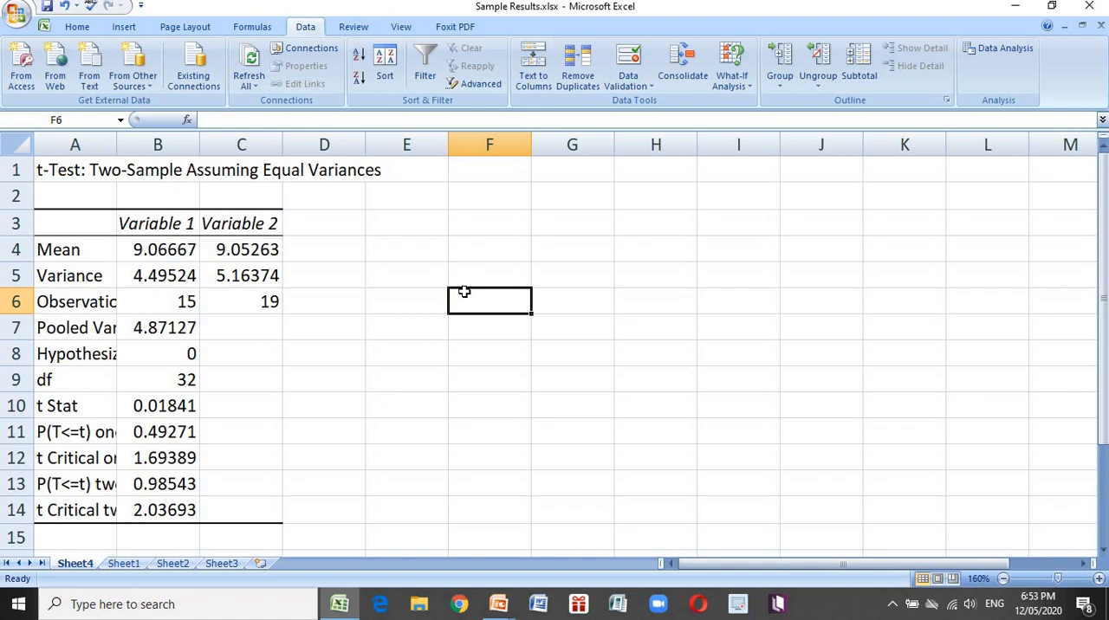
click(160, 223)
text(Online)
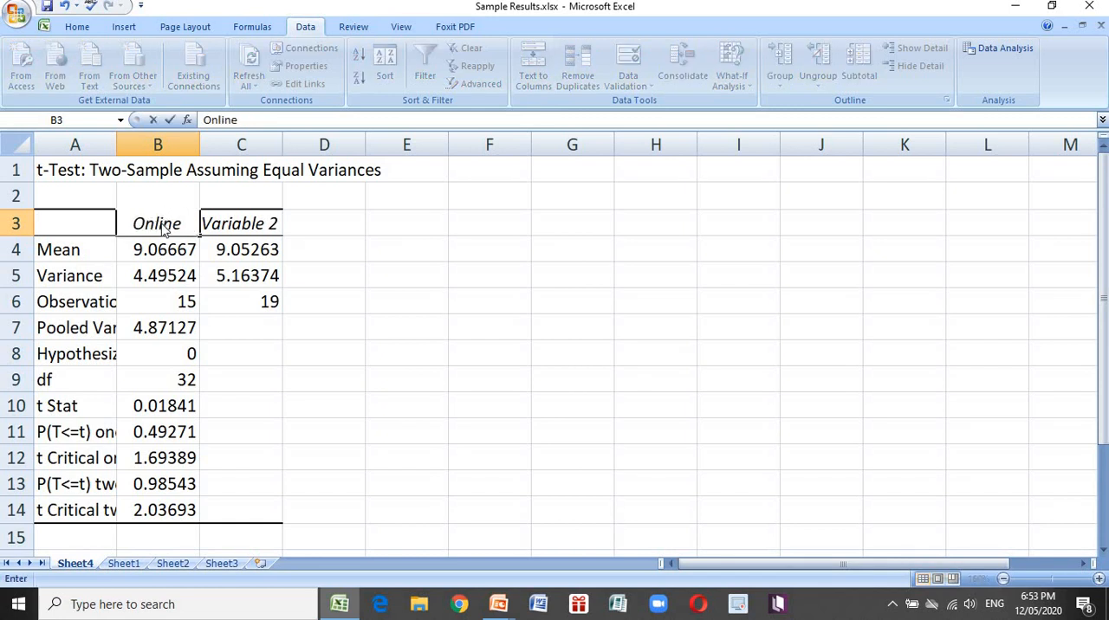
key(Tab)
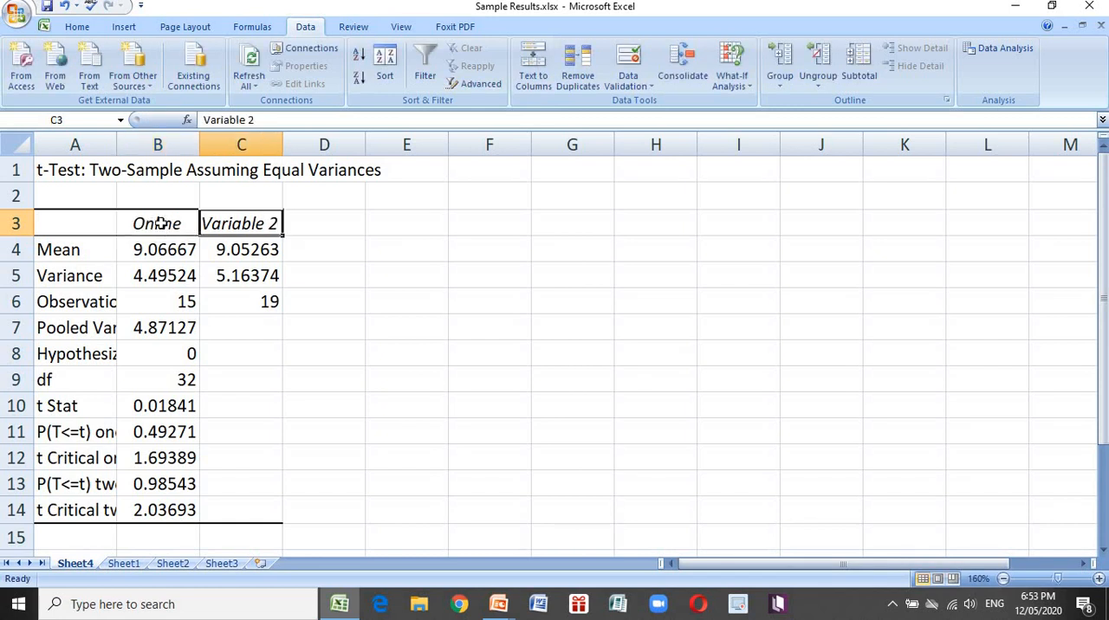
text(Modules)
key(Return)
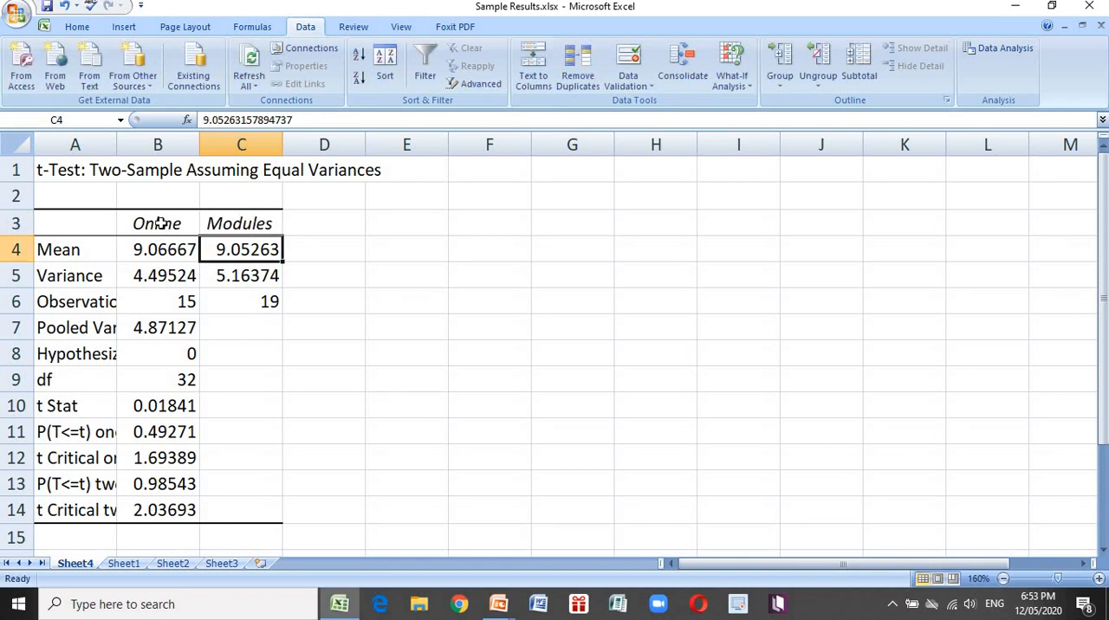
Enter the label Mean in E4 beside the t-test output table
key(Left)
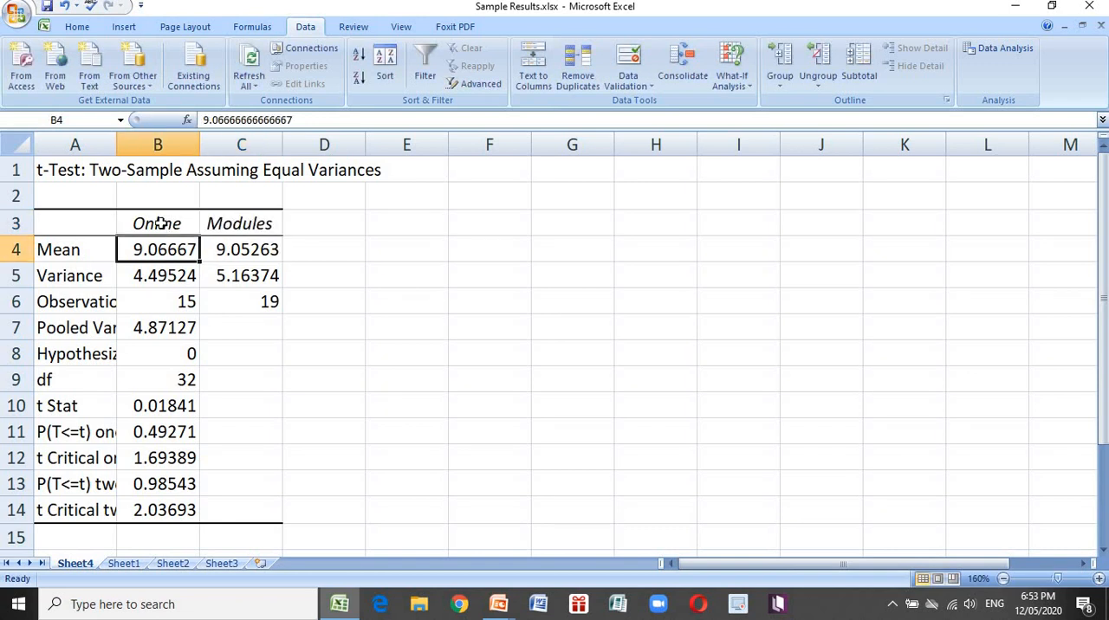
key(Right)
key(Right)
key(Right)
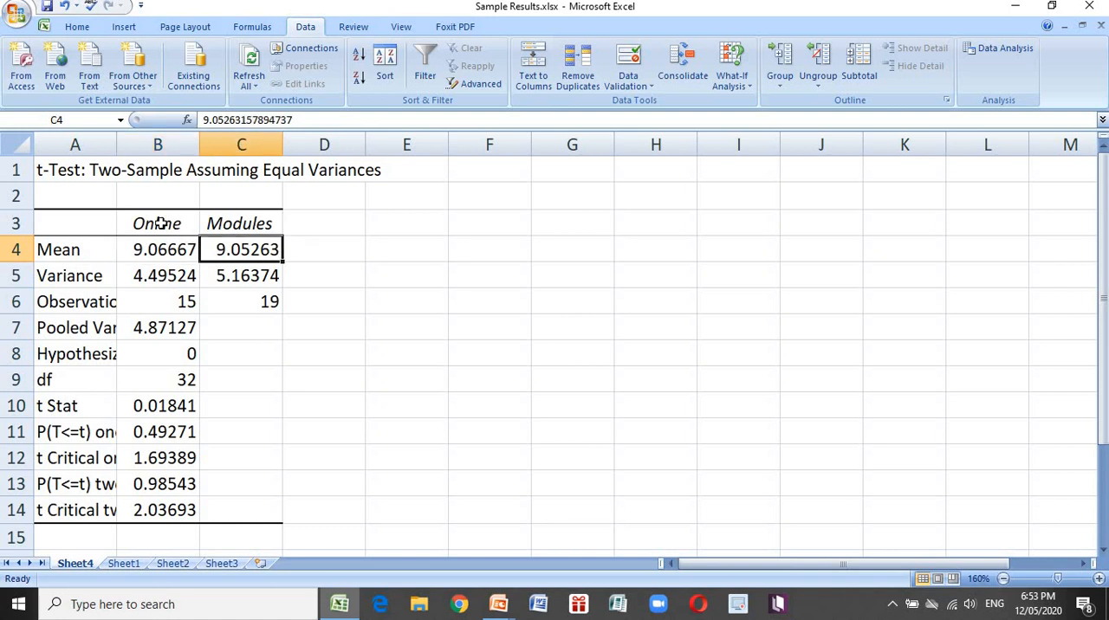
key(Left)
key(Right)
key(Right)
key(Right)
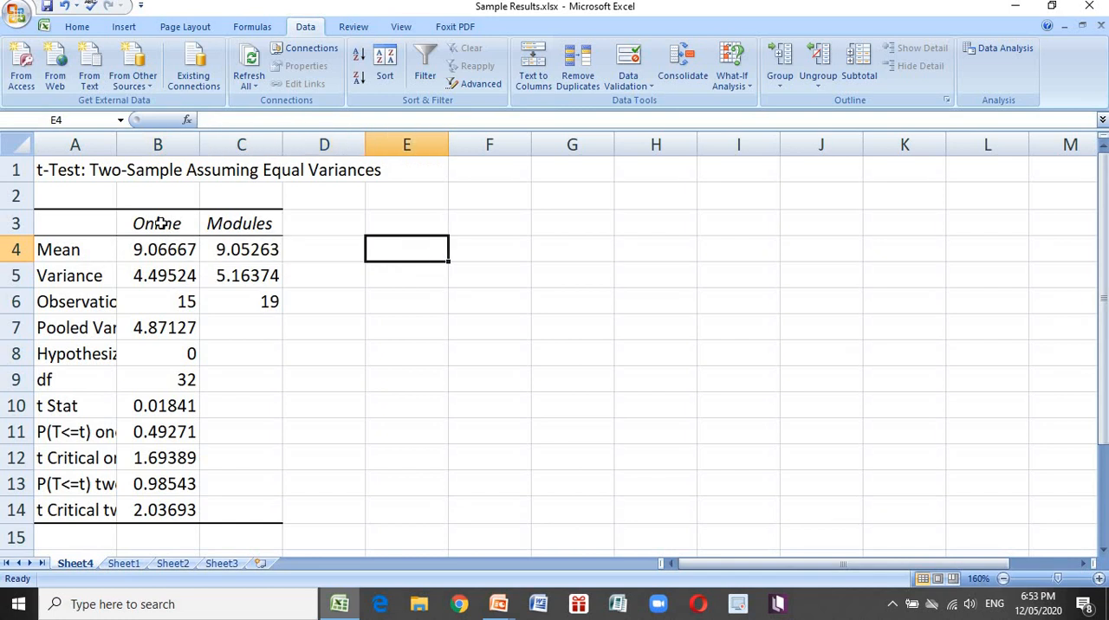
text(Mean)
key(Tab)
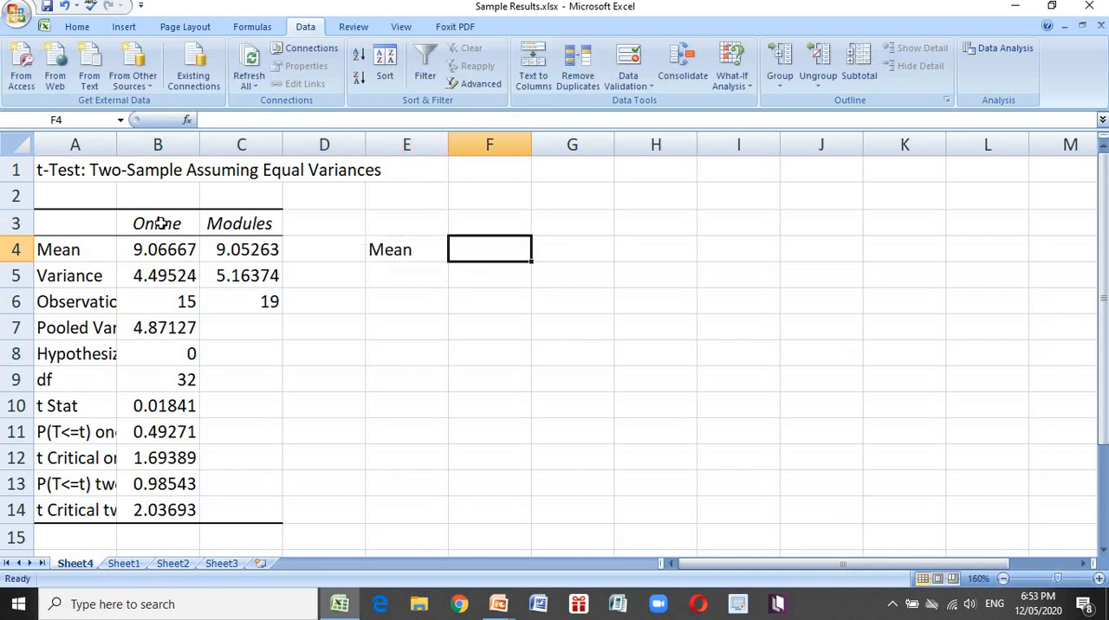
Enter the rounded means beside the Mean label: 9.07 in F4 for Online and 9.05 in G4 for Modules
text(9.07)
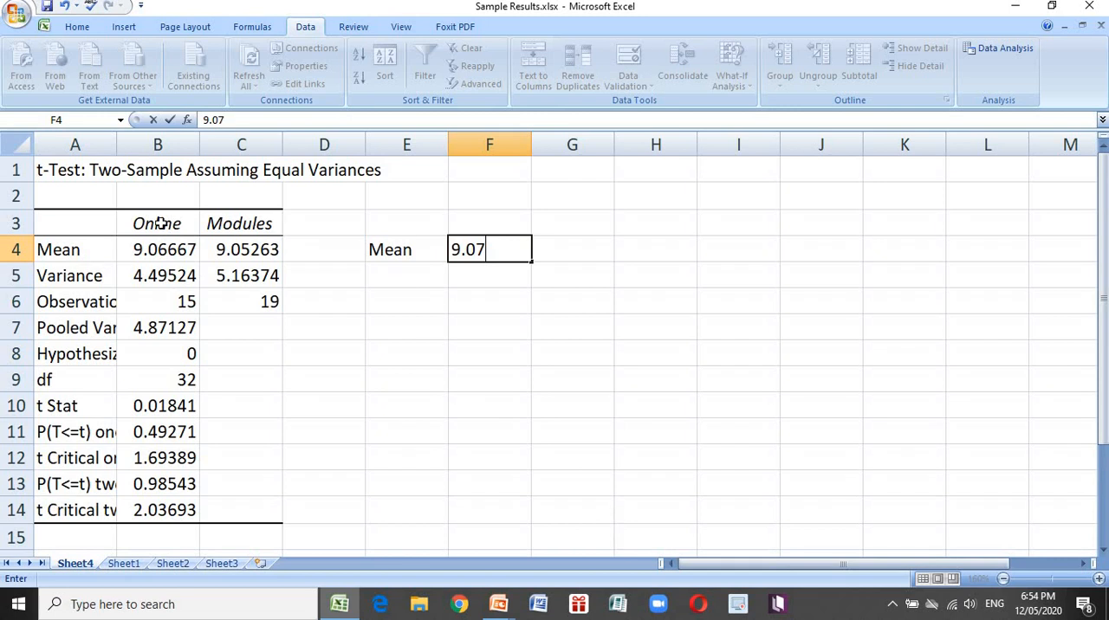
key(Tab)
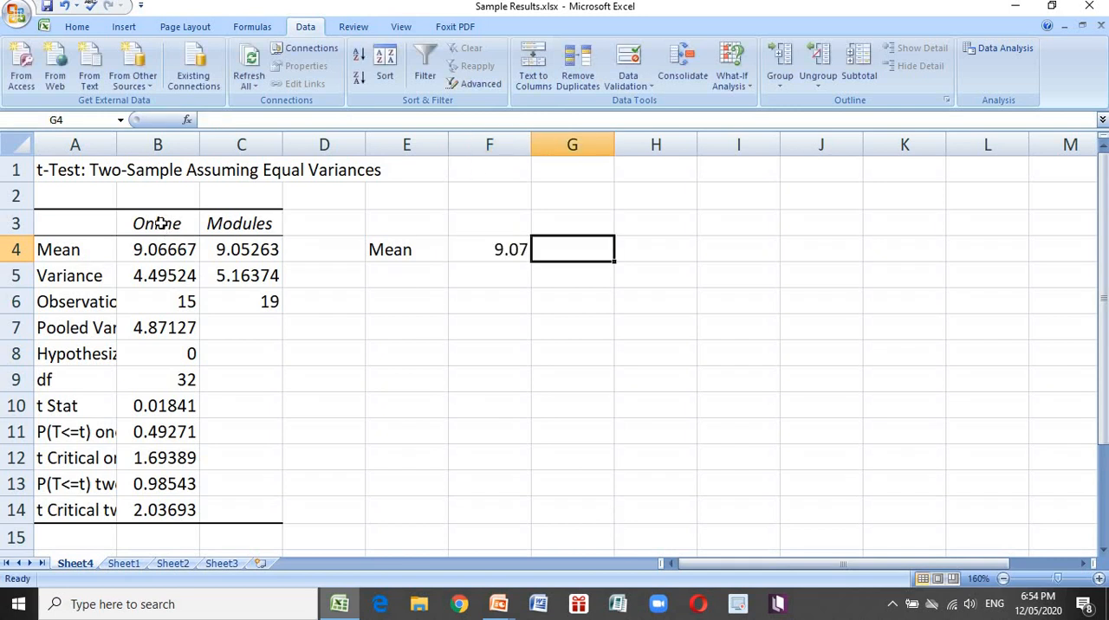
text(9.)
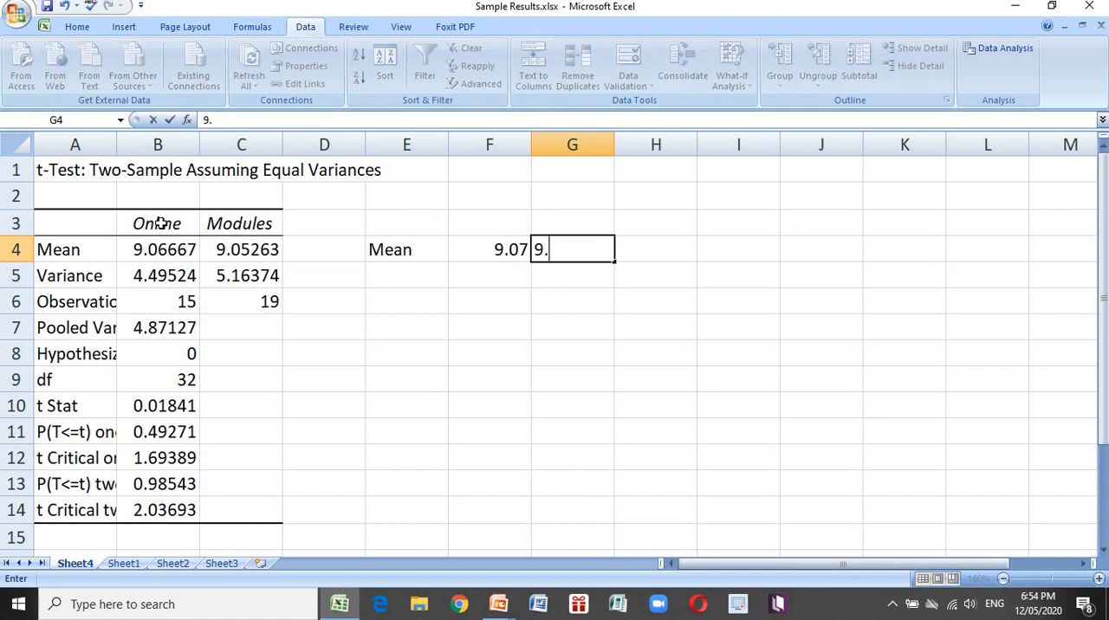
text(05)
key(Return)
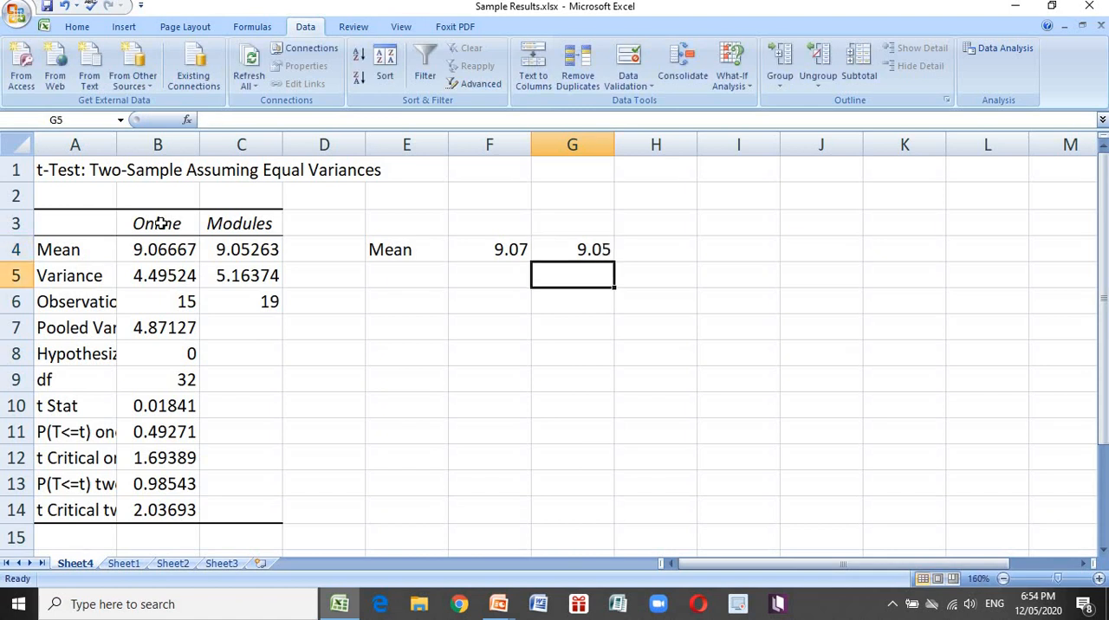
key(Left)
key(Left)
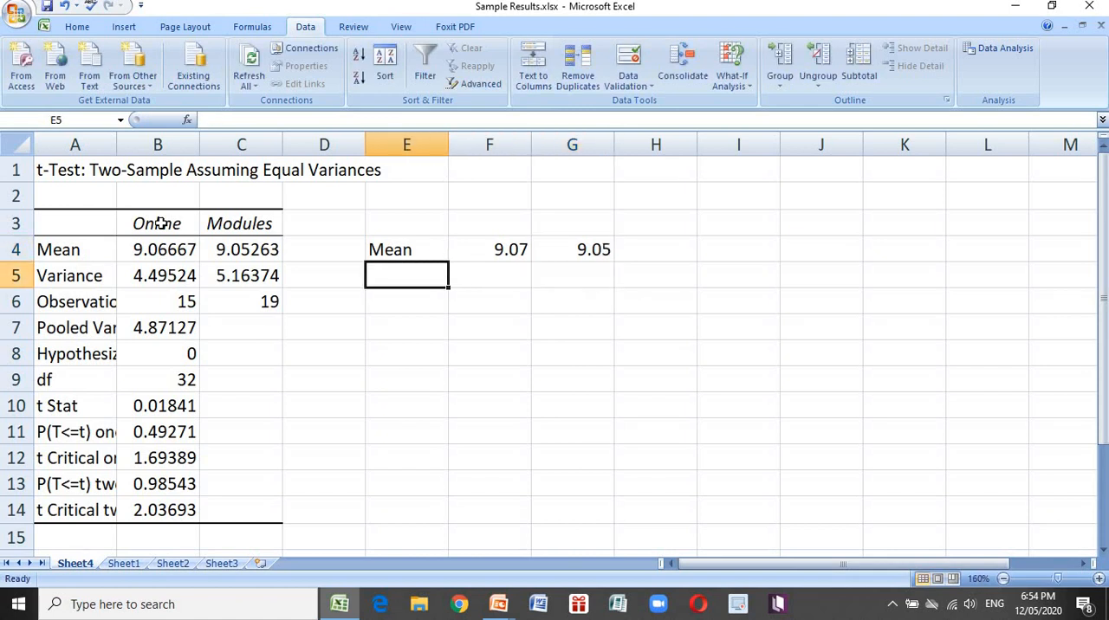
key(Right)
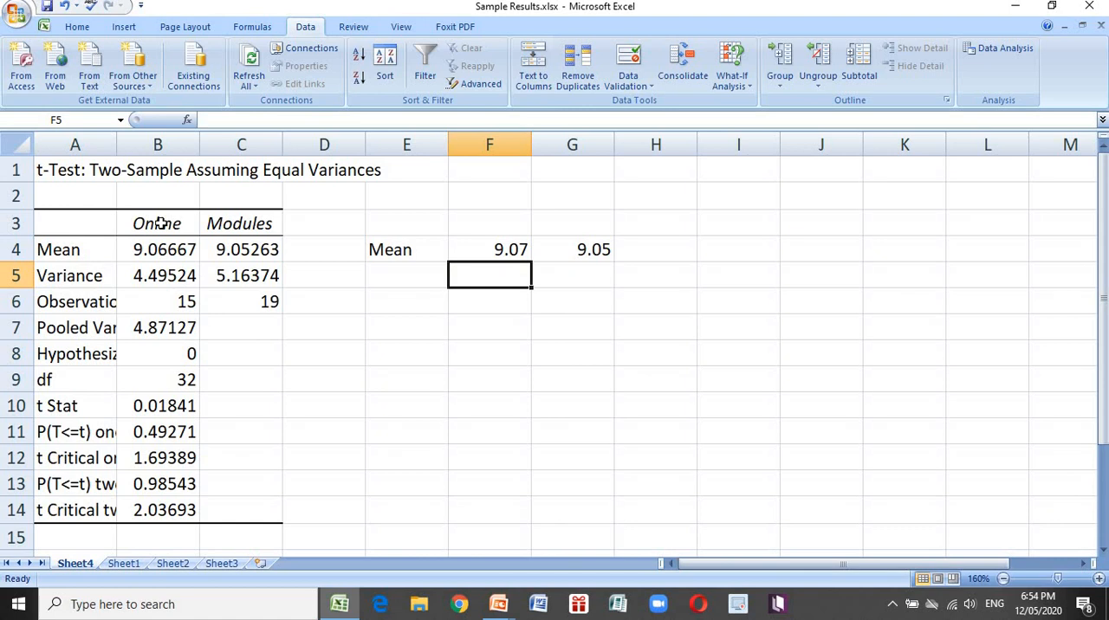
key(Left)
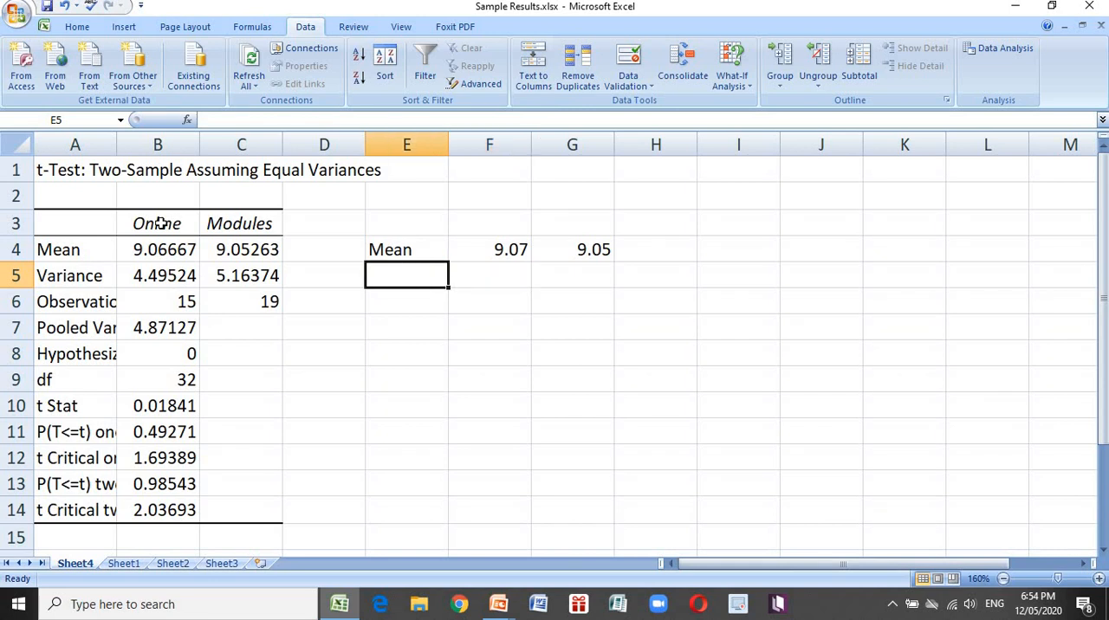
text(sd)
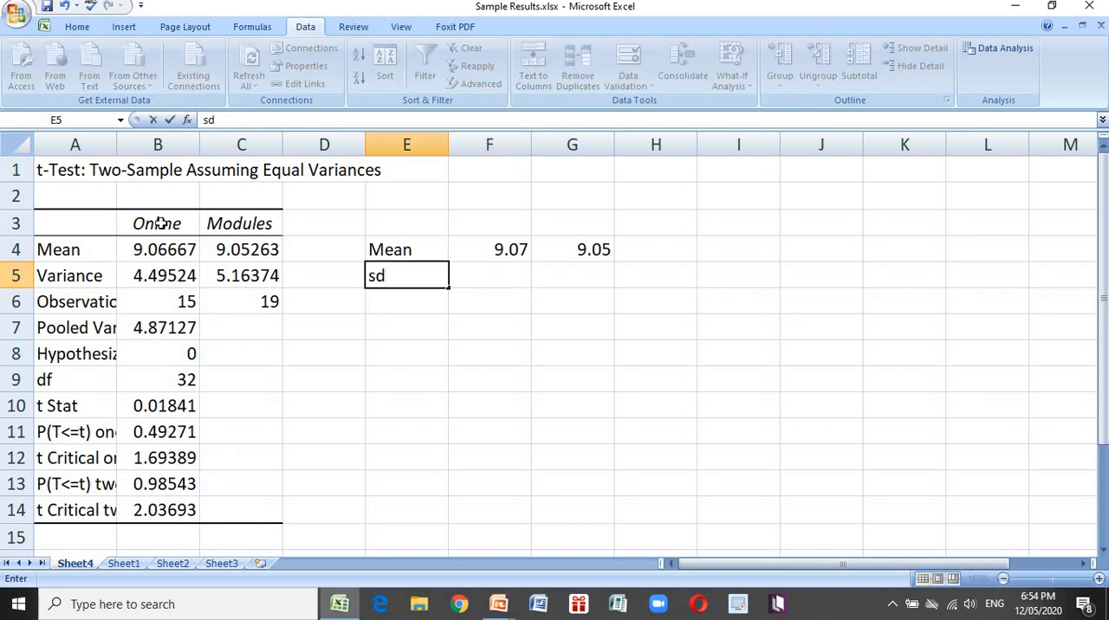
key(Tab)
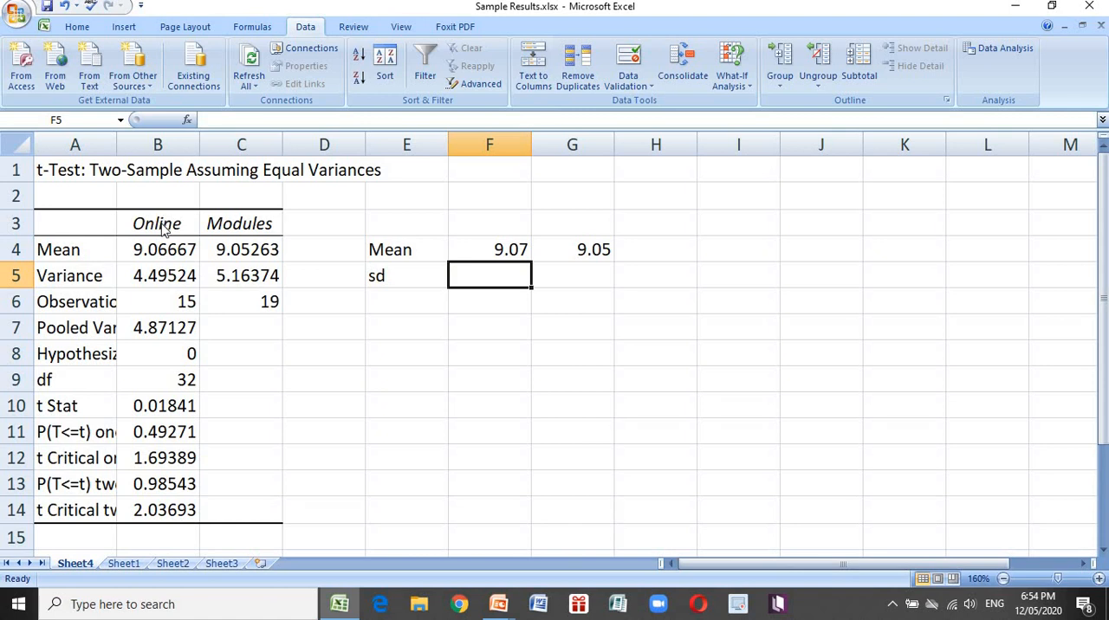
key(Left)
key(BackSpace)
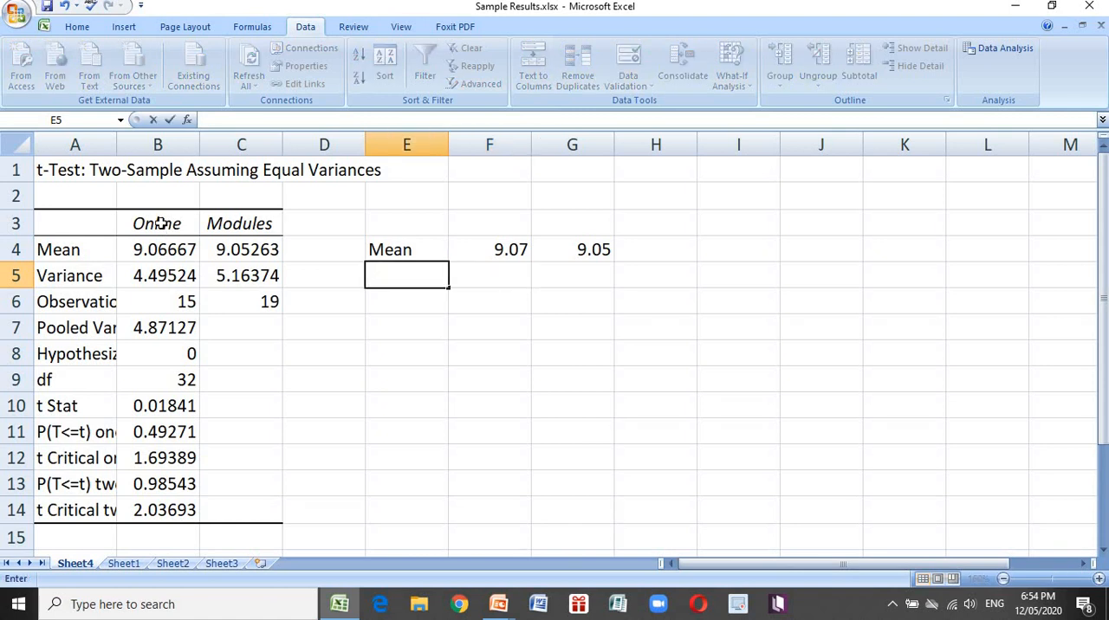
key(Left)
key(Left)
key(Left)
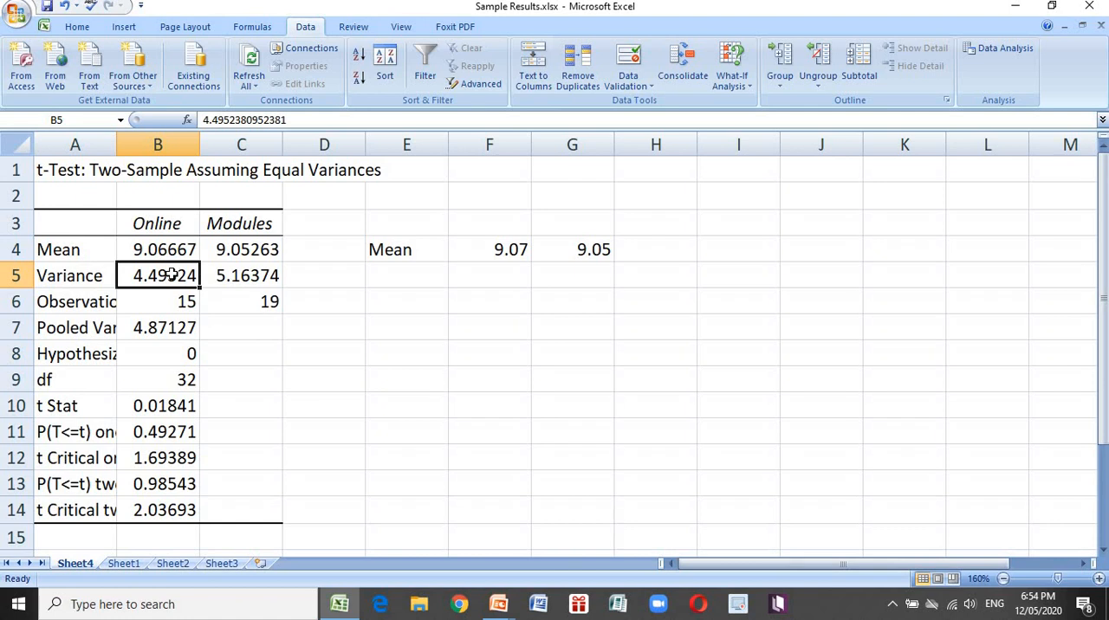
Enter the label sd in E5 below Mean and check the two variances in B5 and C5
key(Right)
key(Right)
key(Right)
text(sd)
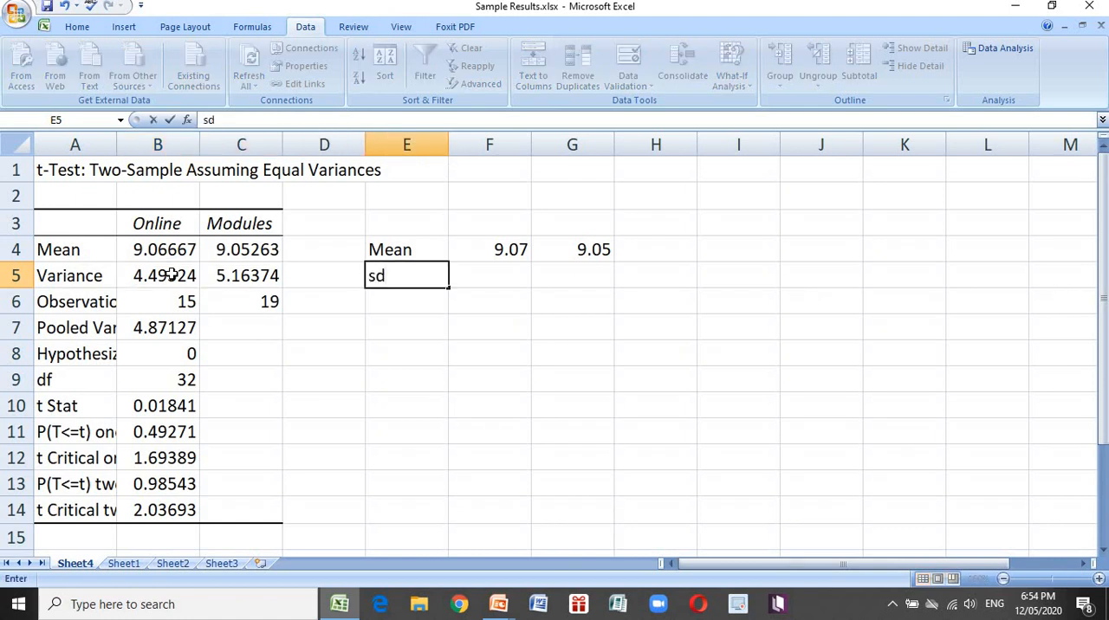
click(163, 279)
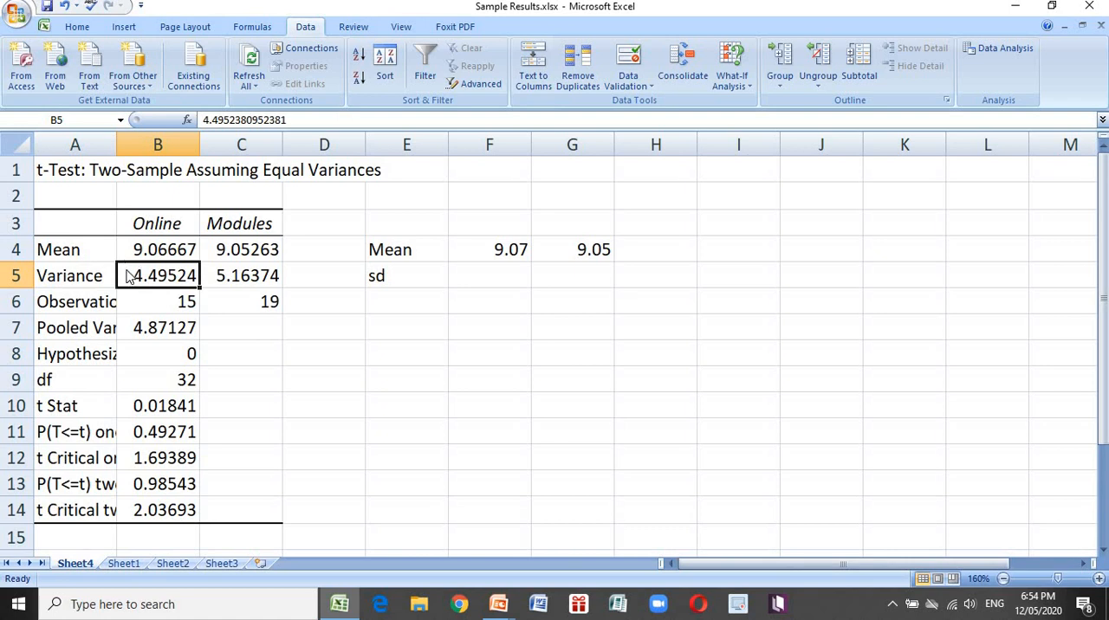
click(270, 275)
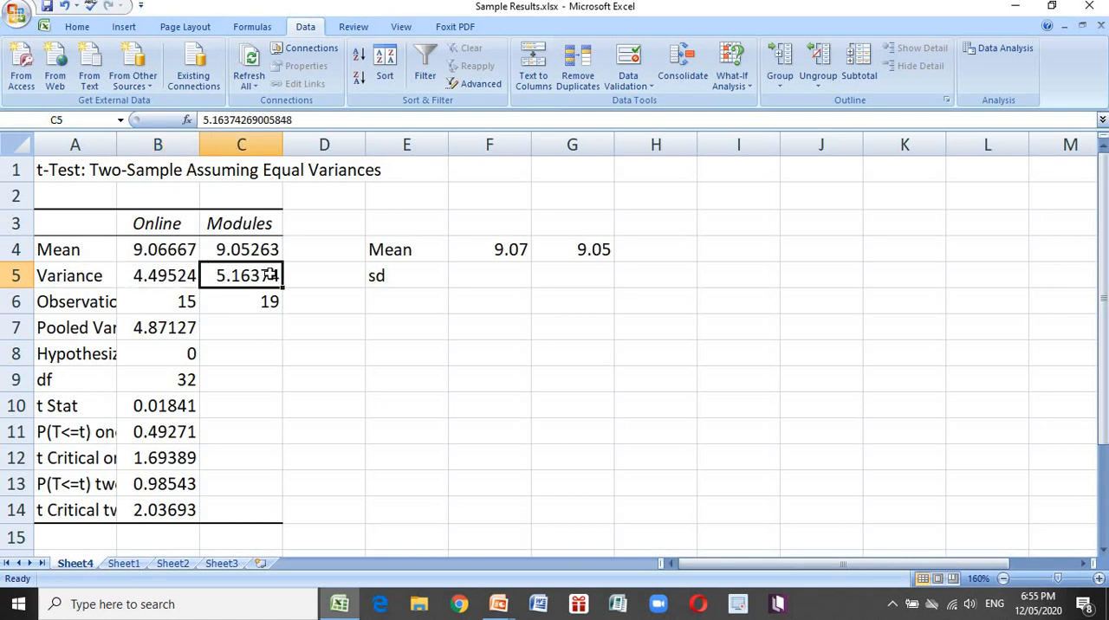
Calculate the Online standard deviation in F5 as the square root of the variance with =sqrt(B5)
click(476, 277)
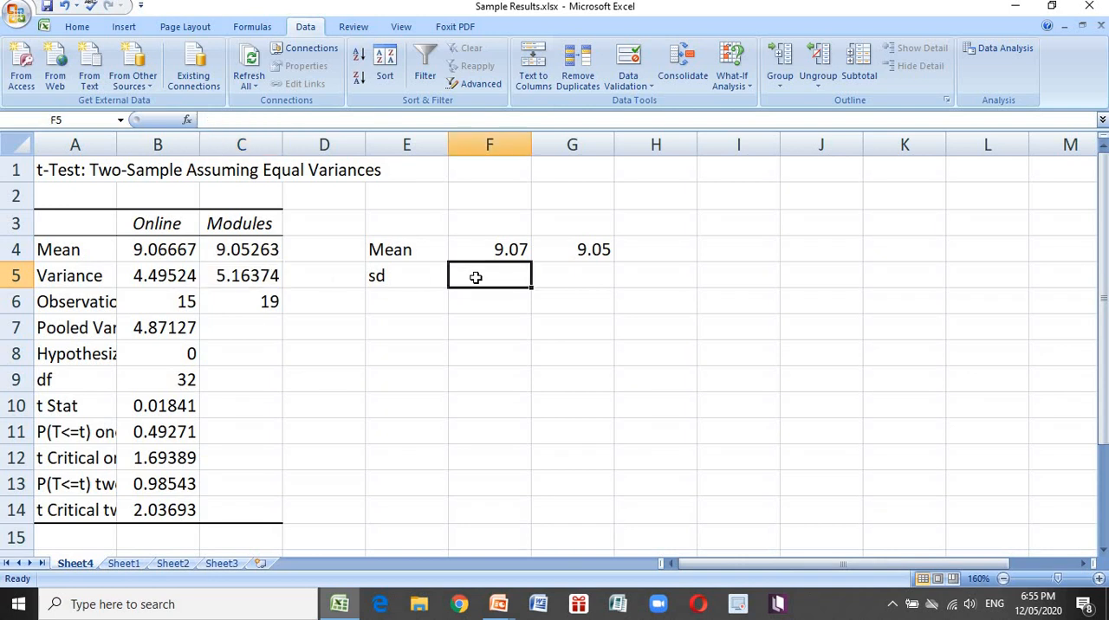
text(=)
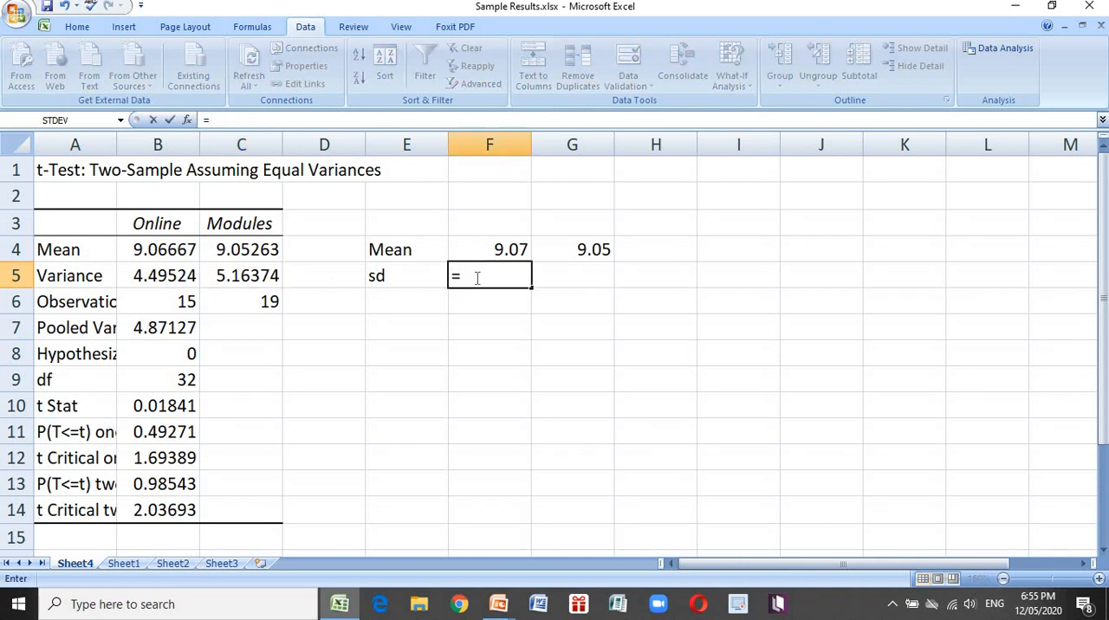
text(sq)
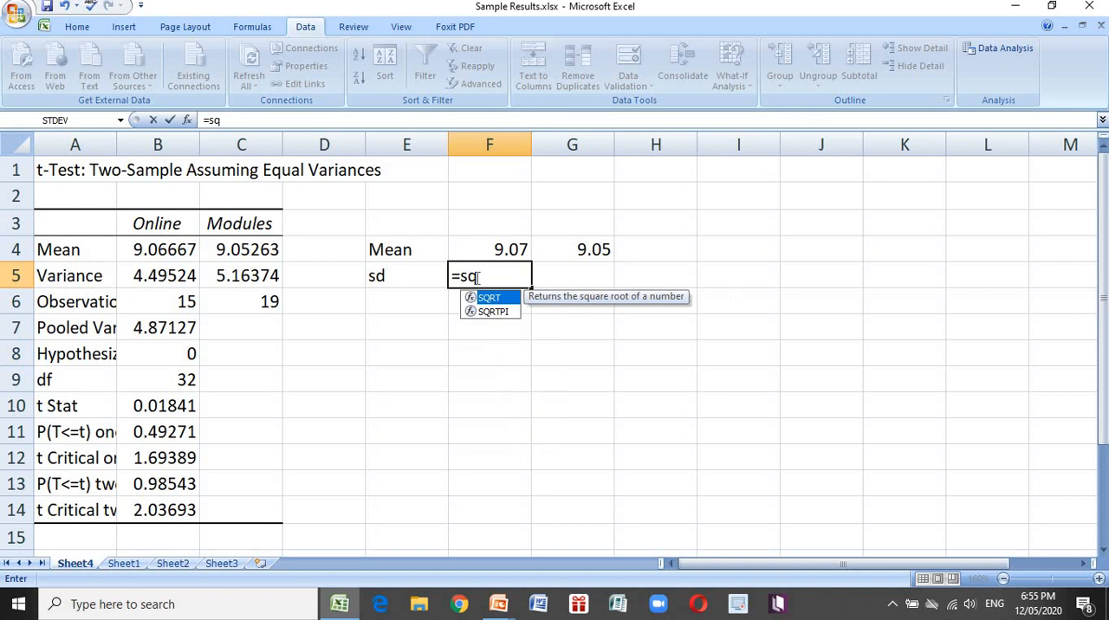
text(rt()
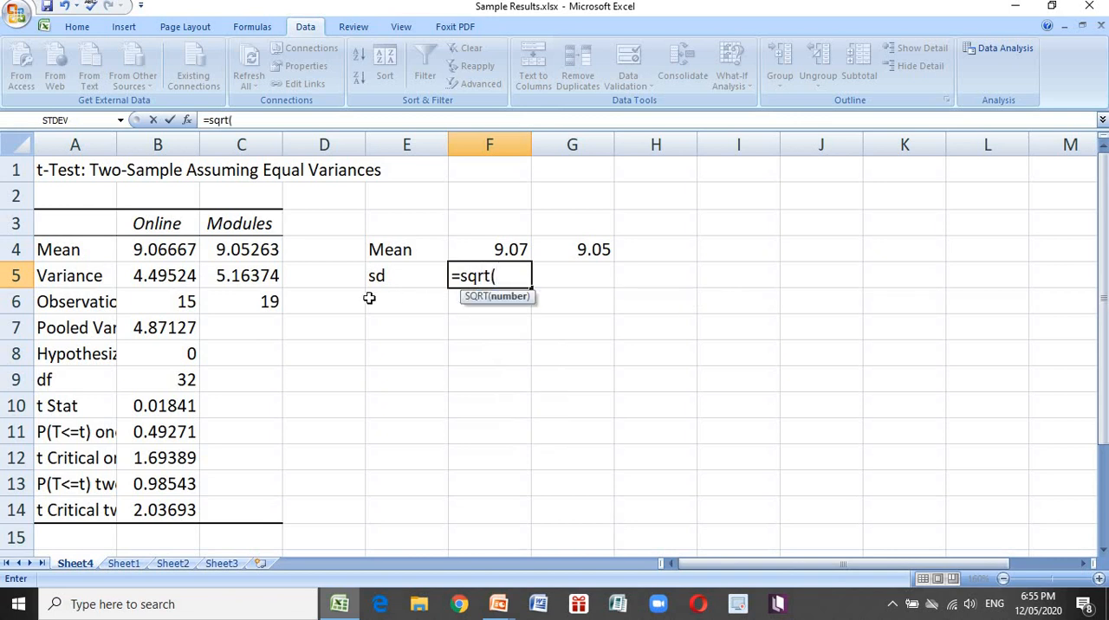
click(164, 275)
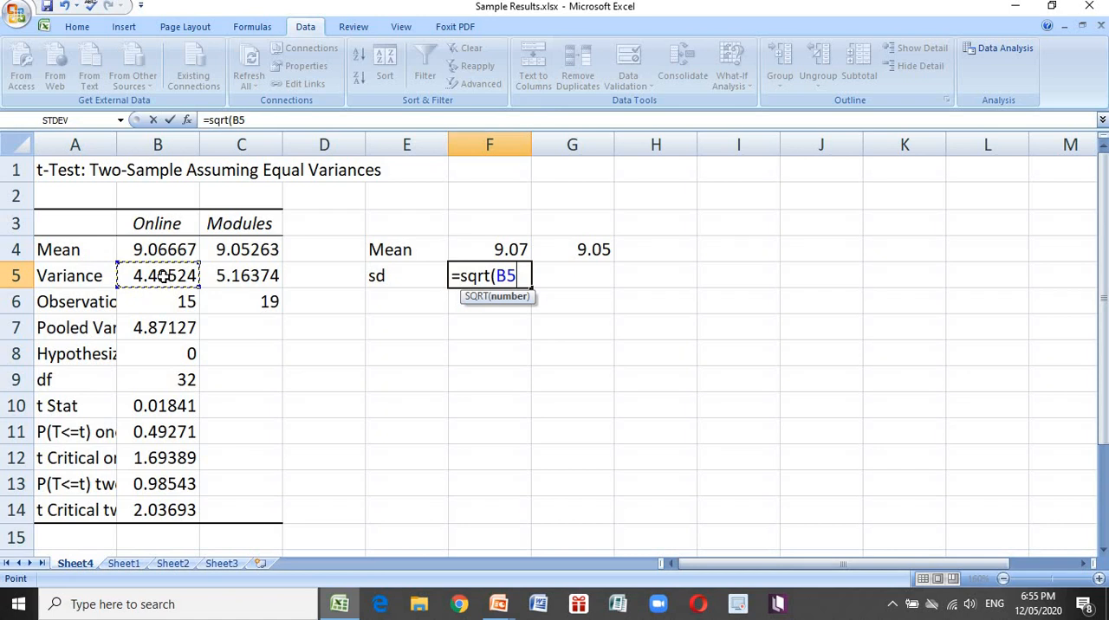
text())
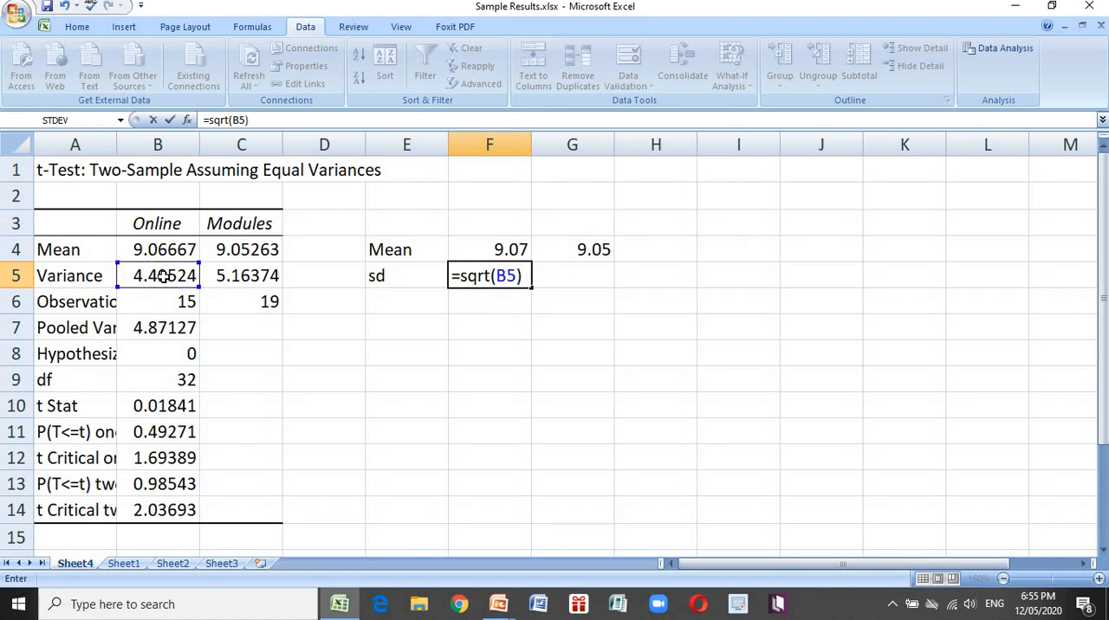
key(Return)
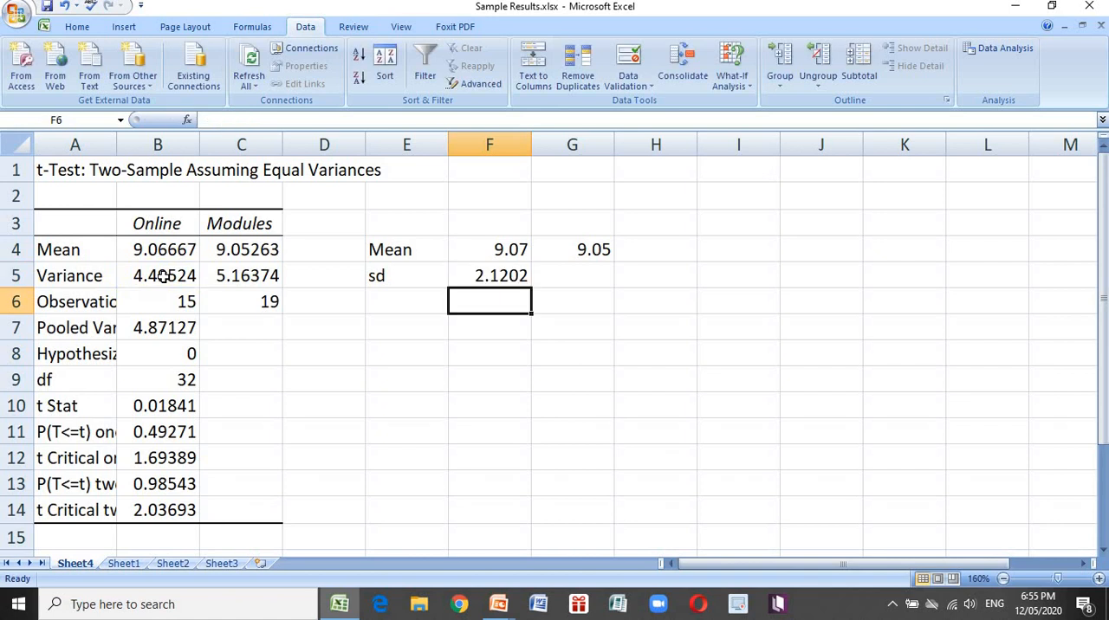
key(Up)
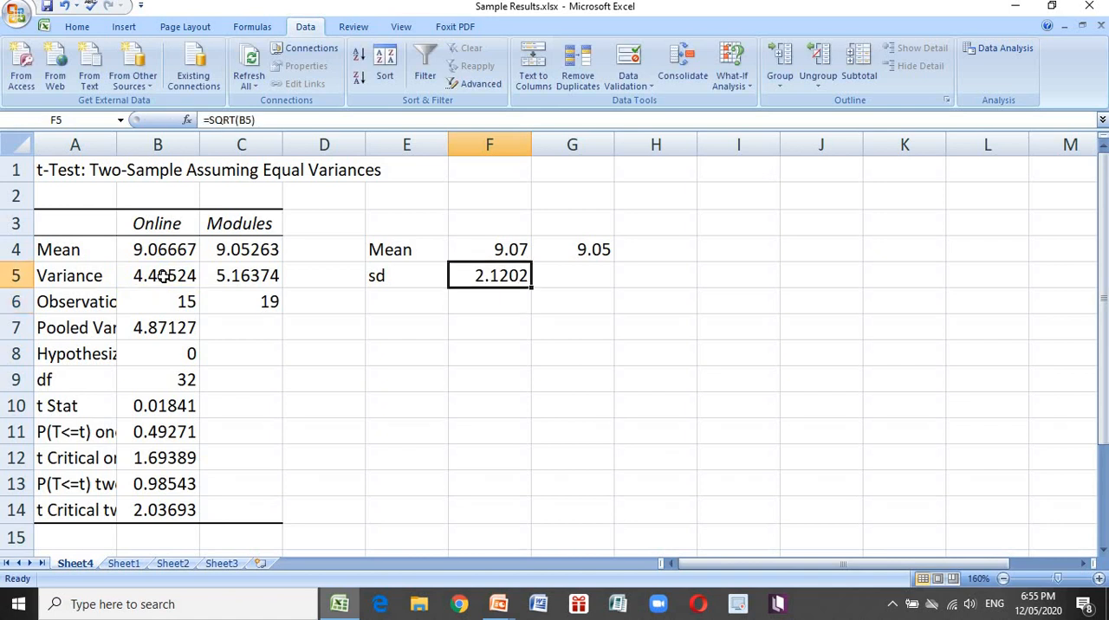
Calculate the Modules standard deviation in G5 as the square root of the variance with =sqrt(C5)
click(578, 272)
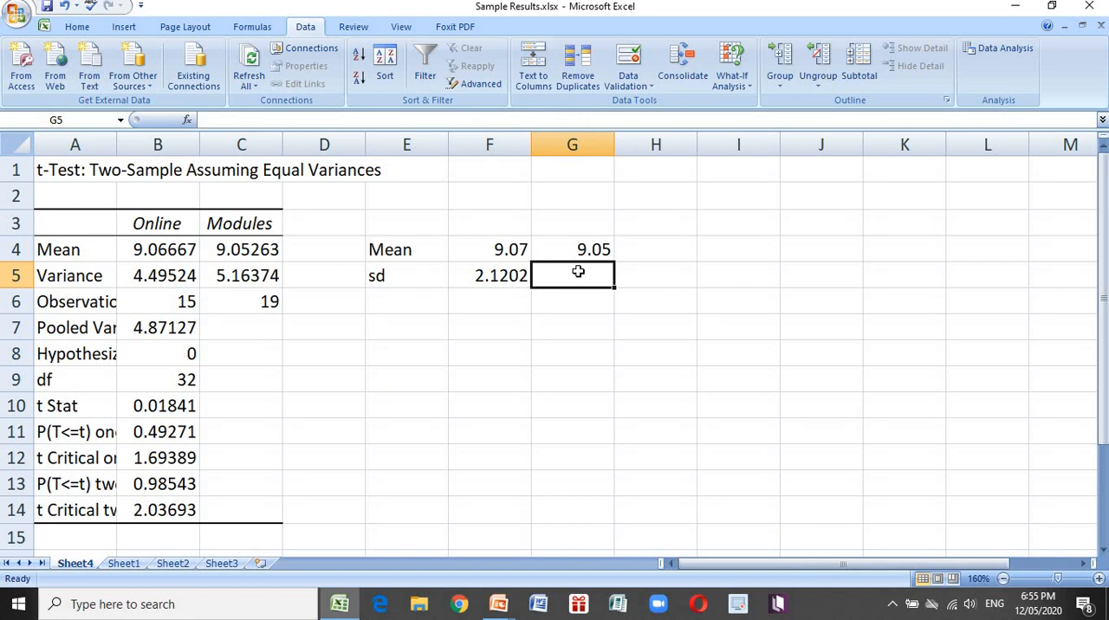
text(=)
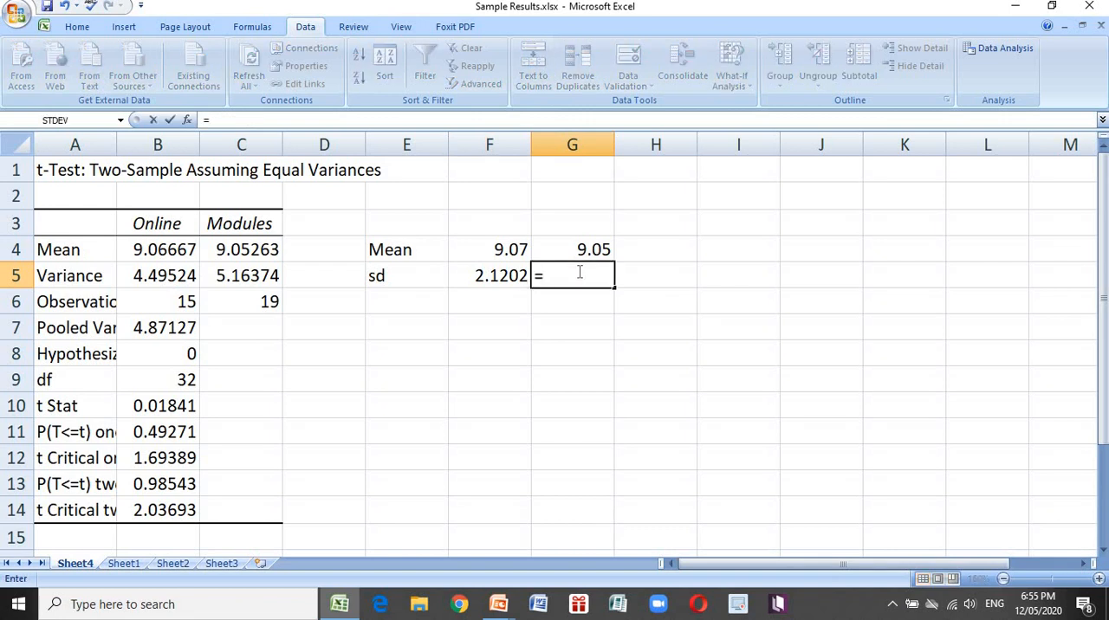
text(sqrt)
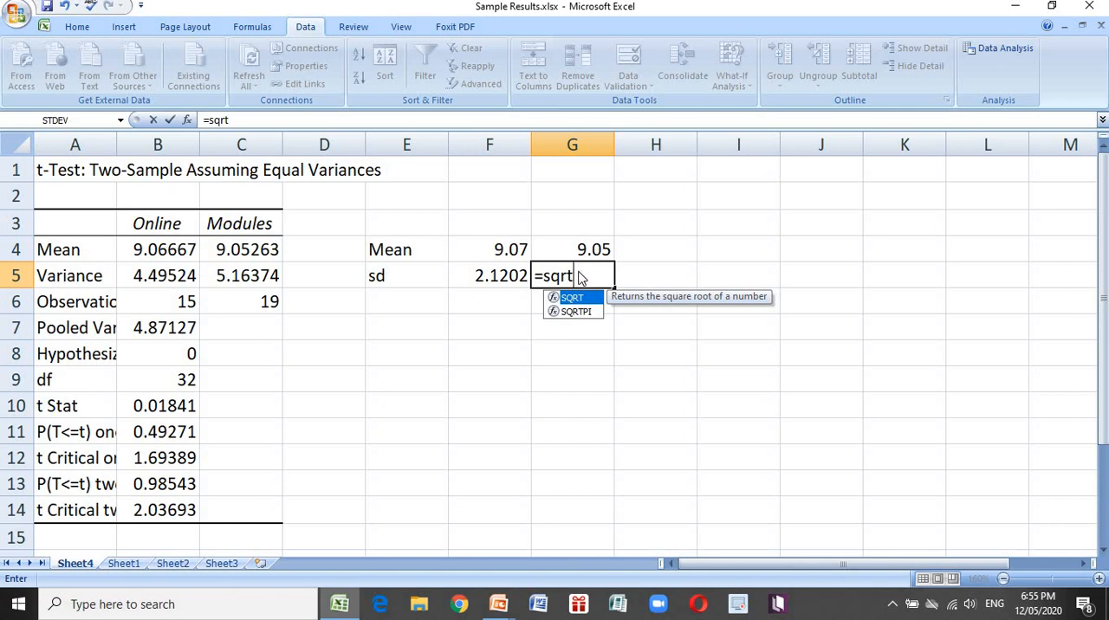
text(()
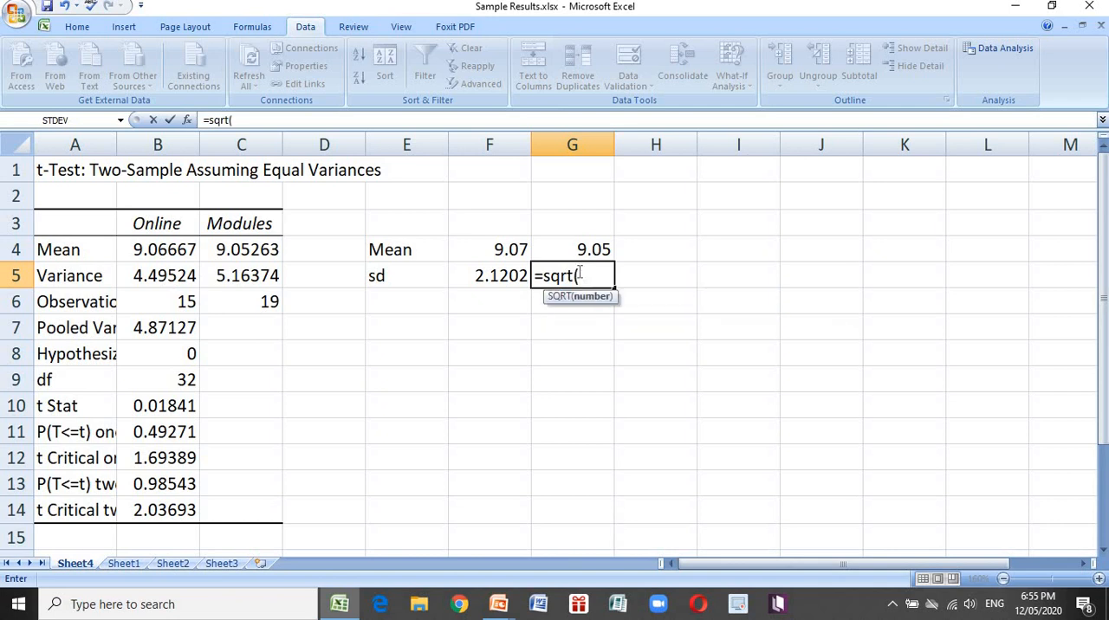
click(242, 279)
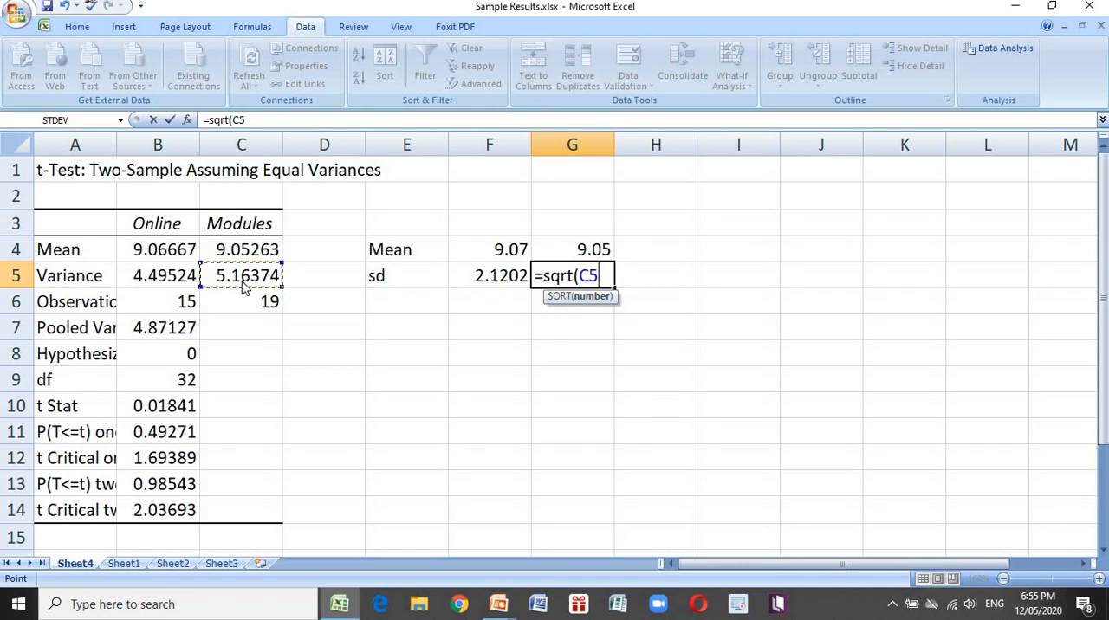
text())
key(Return)
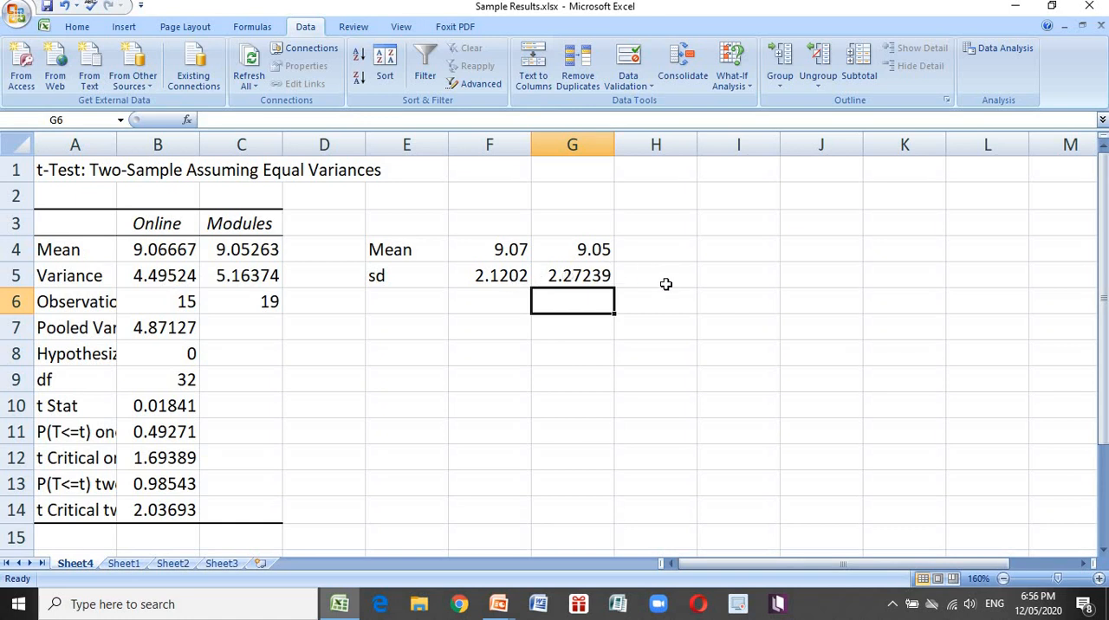
Enter the label tvalue in E6 below sd and the rounded t statistic 0.018 in F6
key(Left)
key(Left)
text(t)
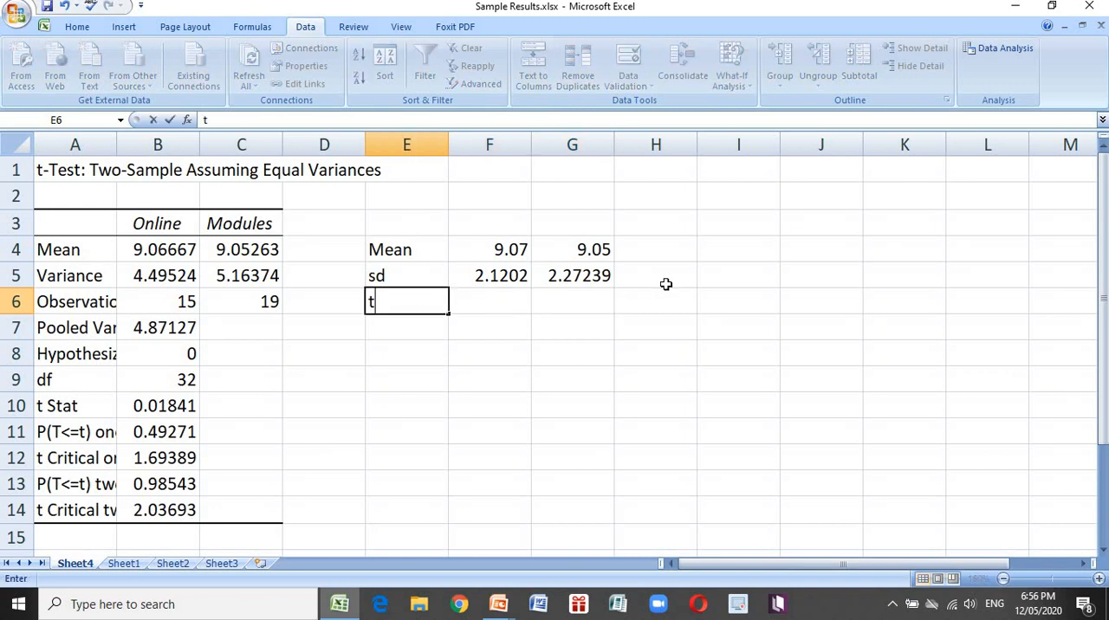
text(value)
key(Tab)
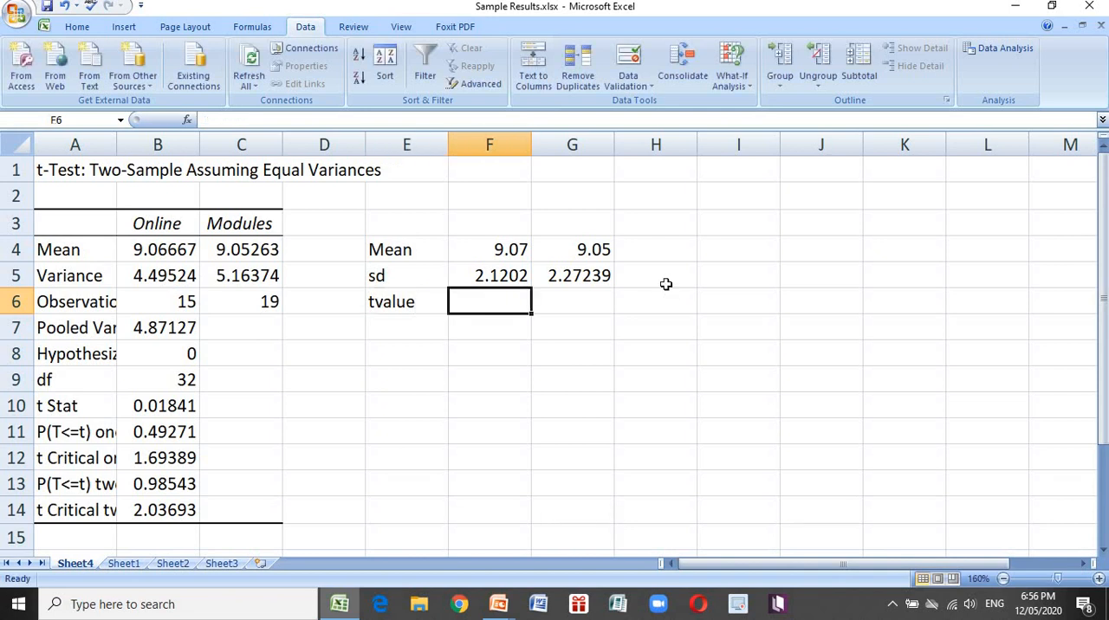
text(0)
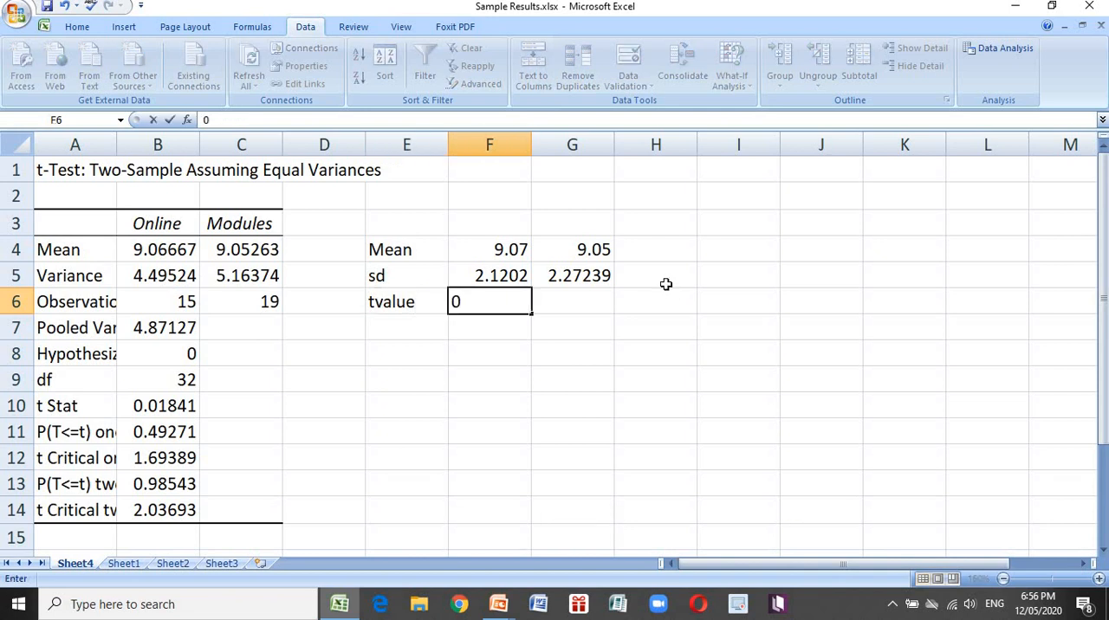
text(.018)
key(Return)
Enter the label crit in E7 and the one-tailed critical value from B12 as 1.69 in F7
key(Left)
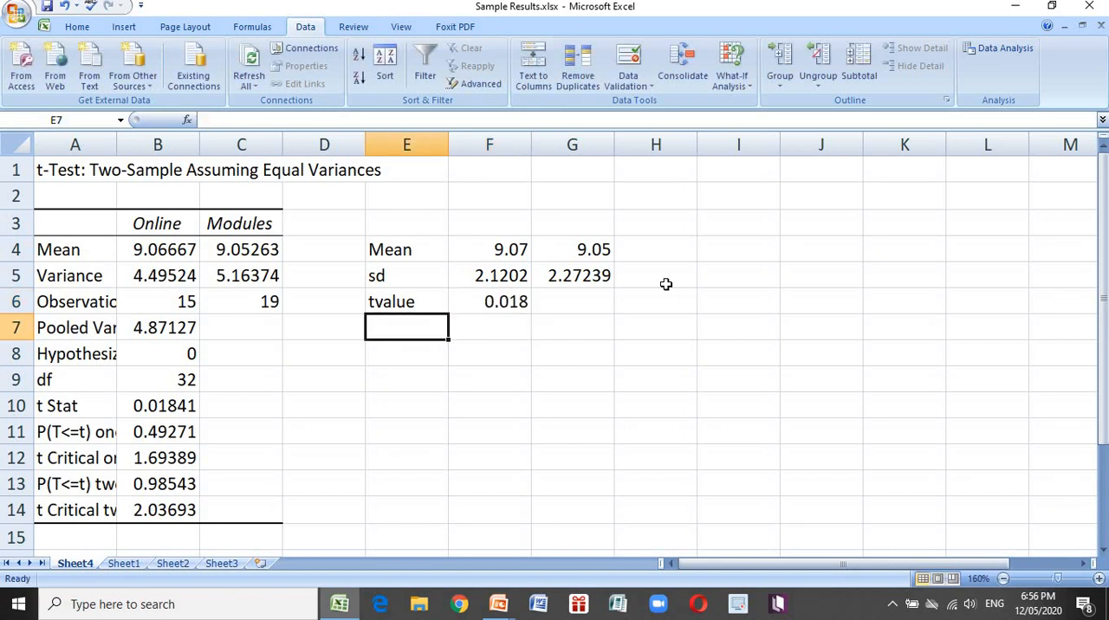
text(crit)
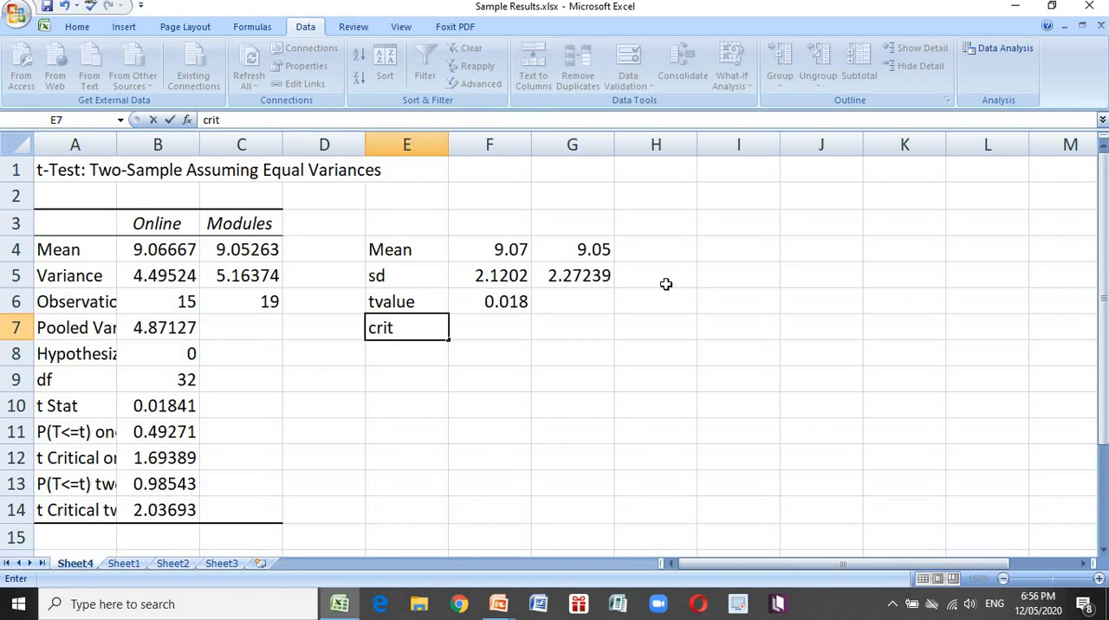
key(Tab)
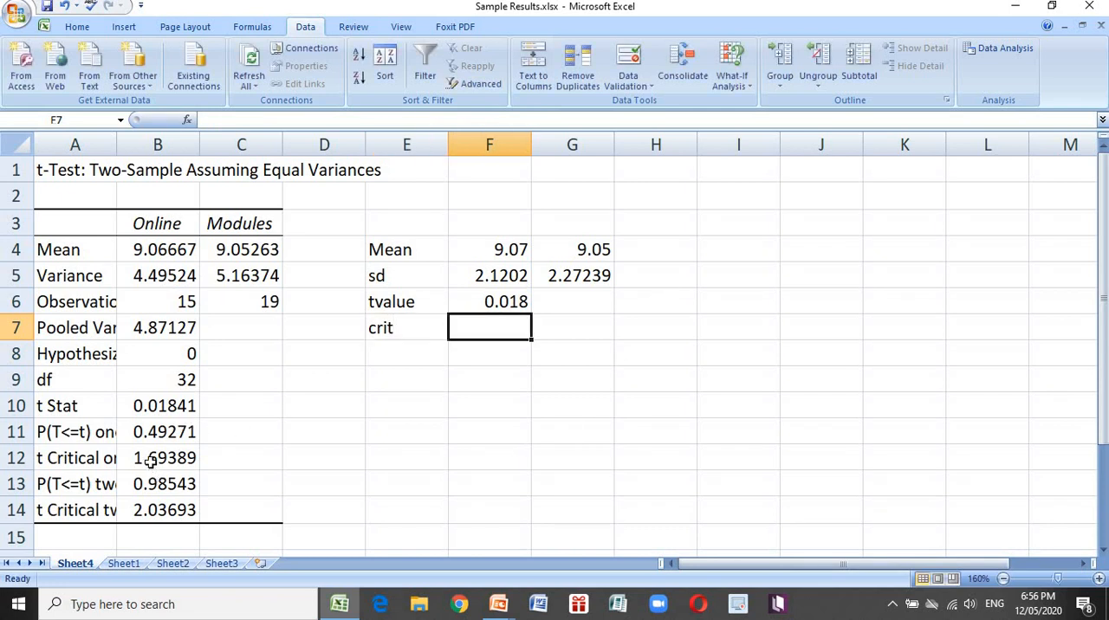
click(165, 429)
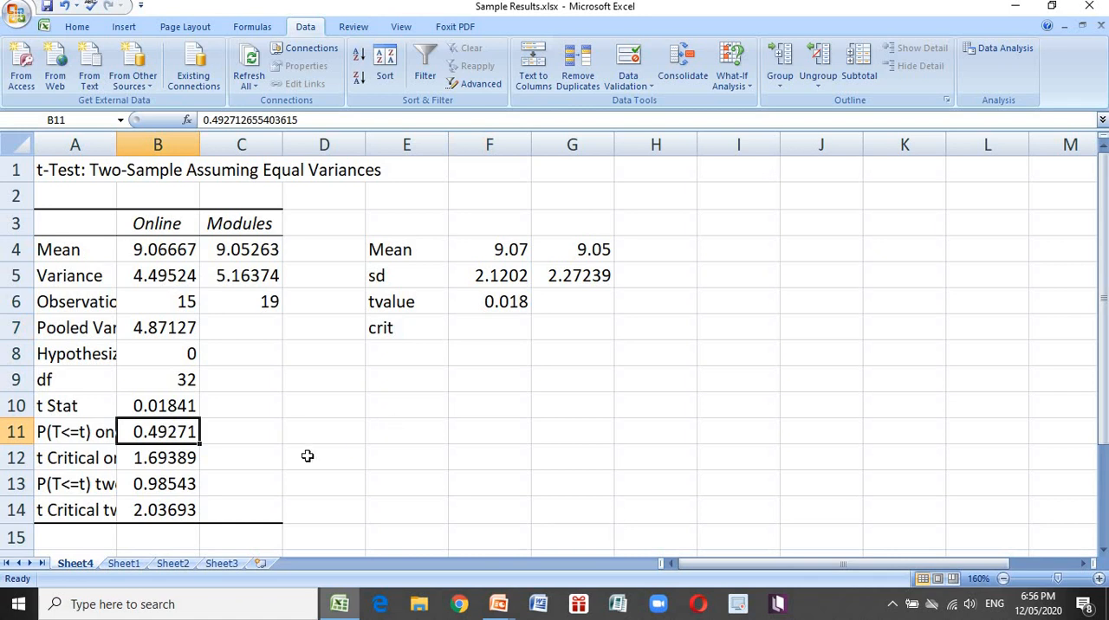
click(163, 464)
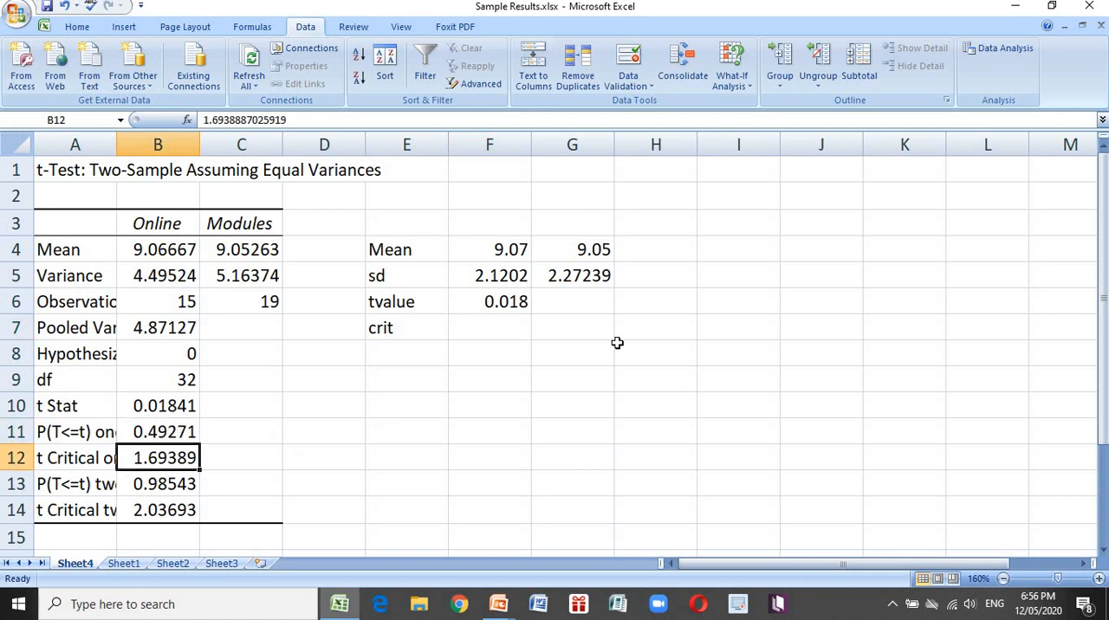
click(486, 332)
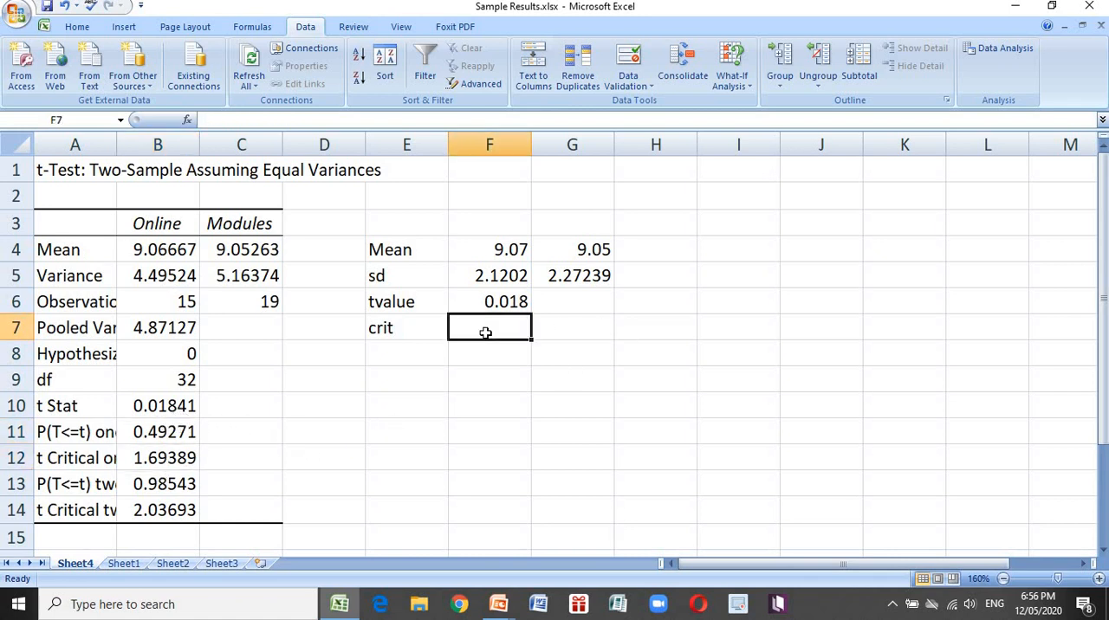
text(1.69)
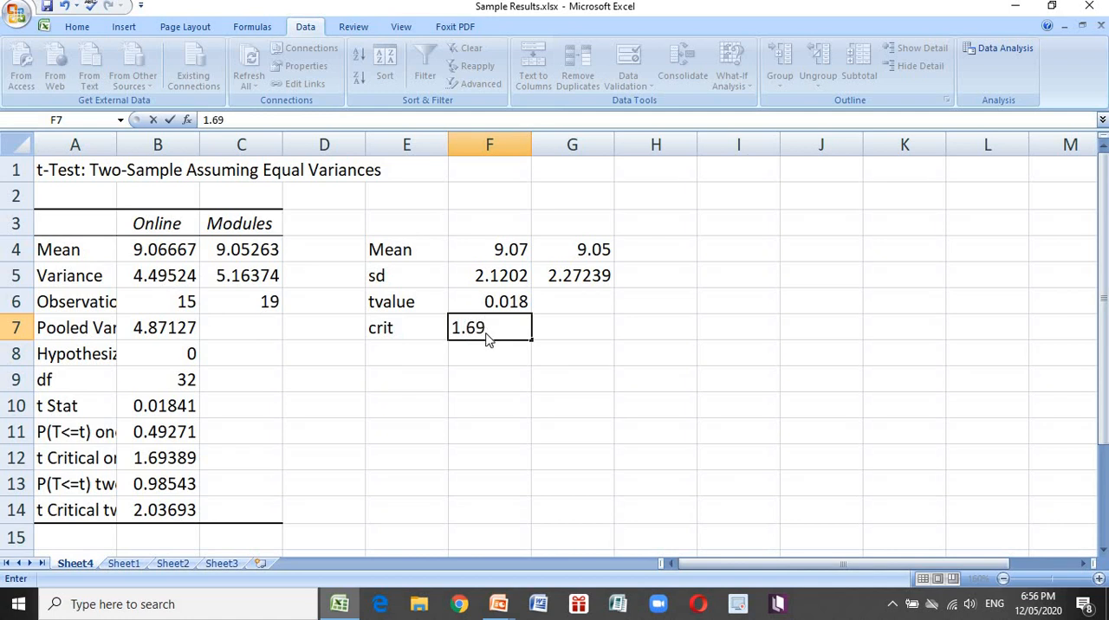
key(Return)
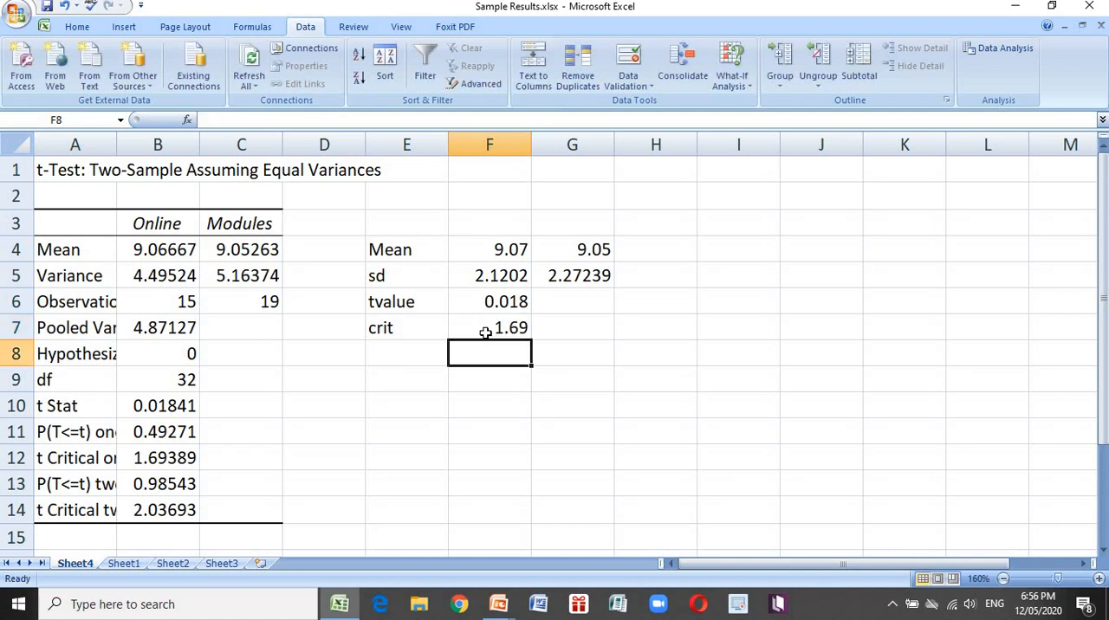
Enter the two-tailed critical value from B14 as 2.036 in F8
text(2.)
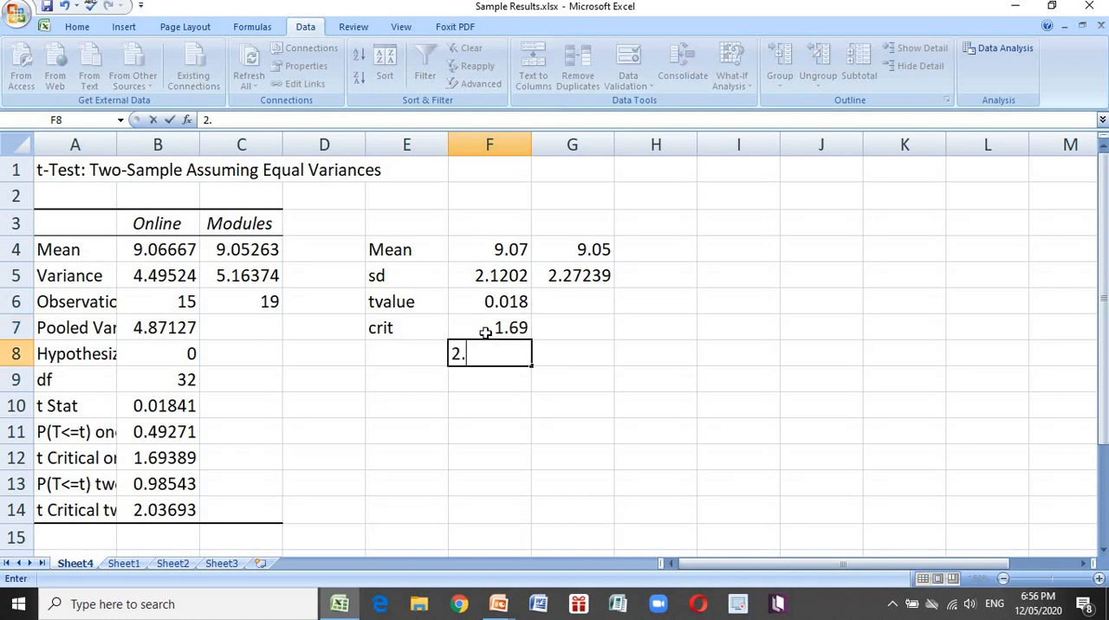
text(036)
Extend the one-tailed critical value in F7 to three decimals as 1.693
click(485, 333)
click(355, 118)
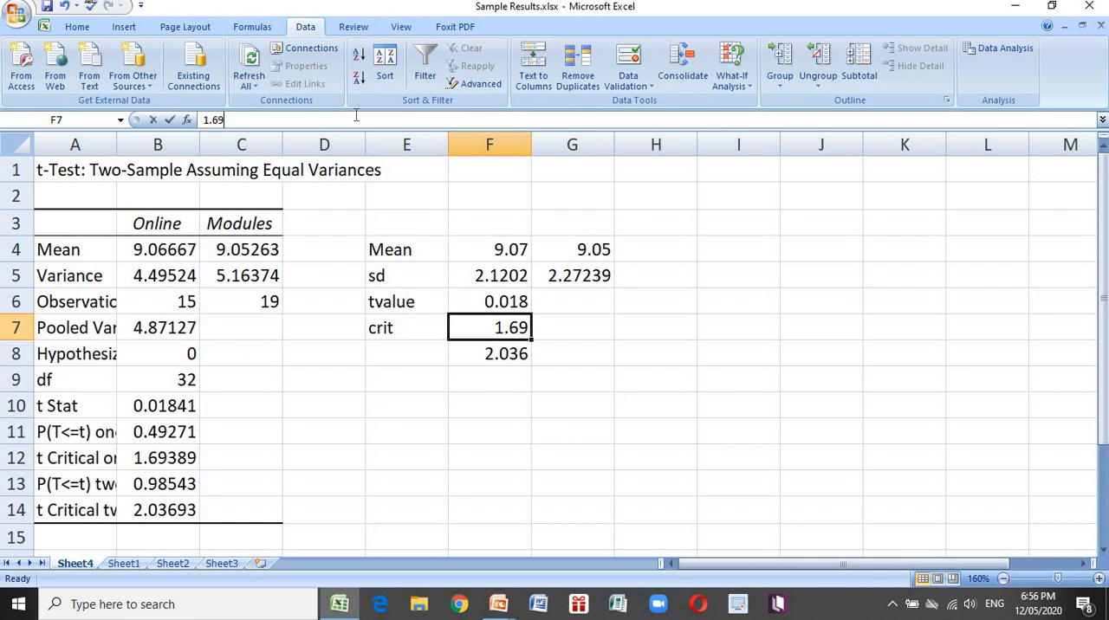
text(4)
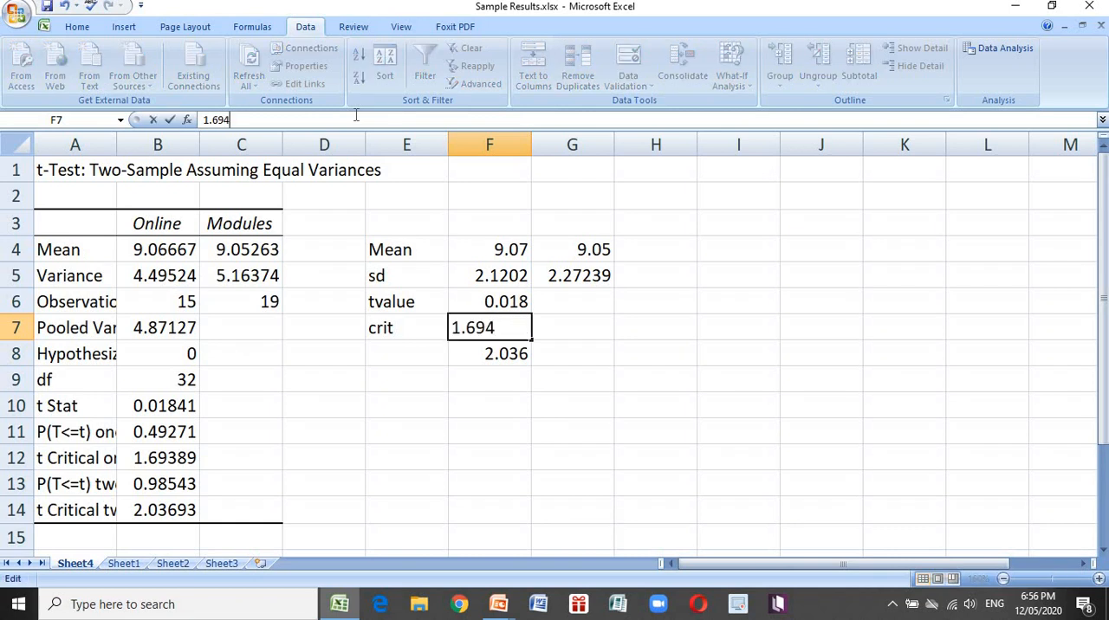
key(BackSpace)
text(3)
key(Return)
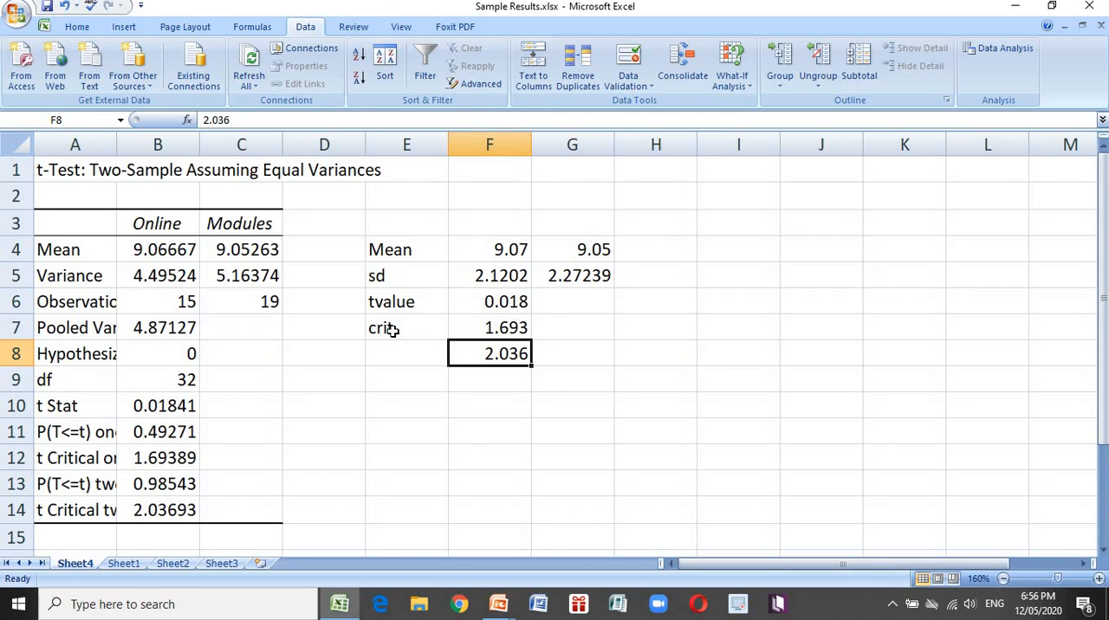
Make the two-tailed critical value in F8 and the t value in F6 bold
click(525, 326)
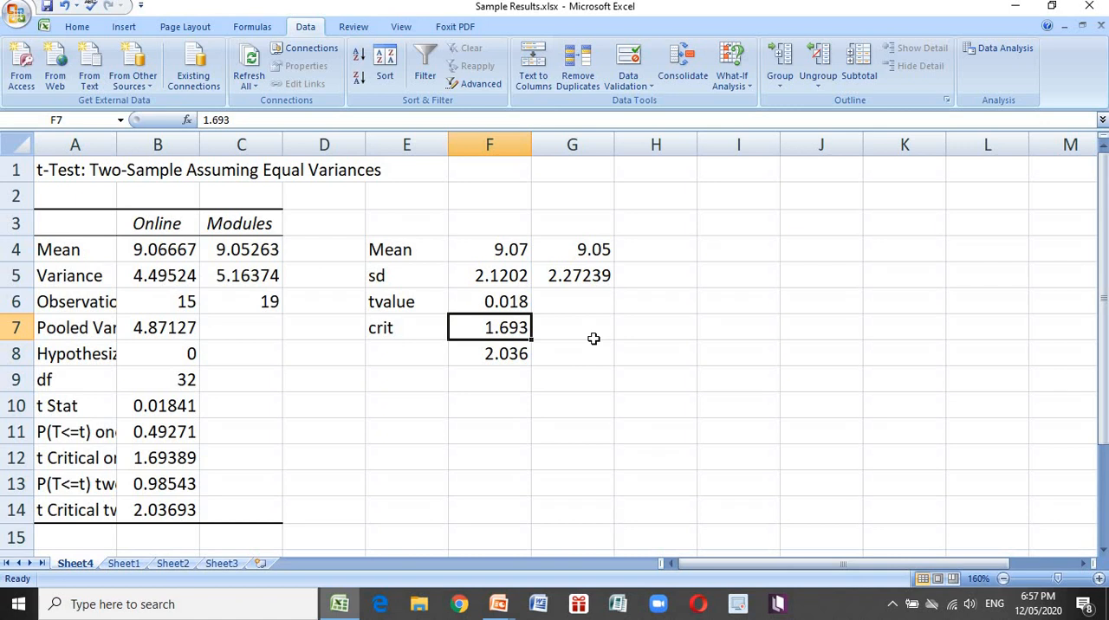
click(513, 356)
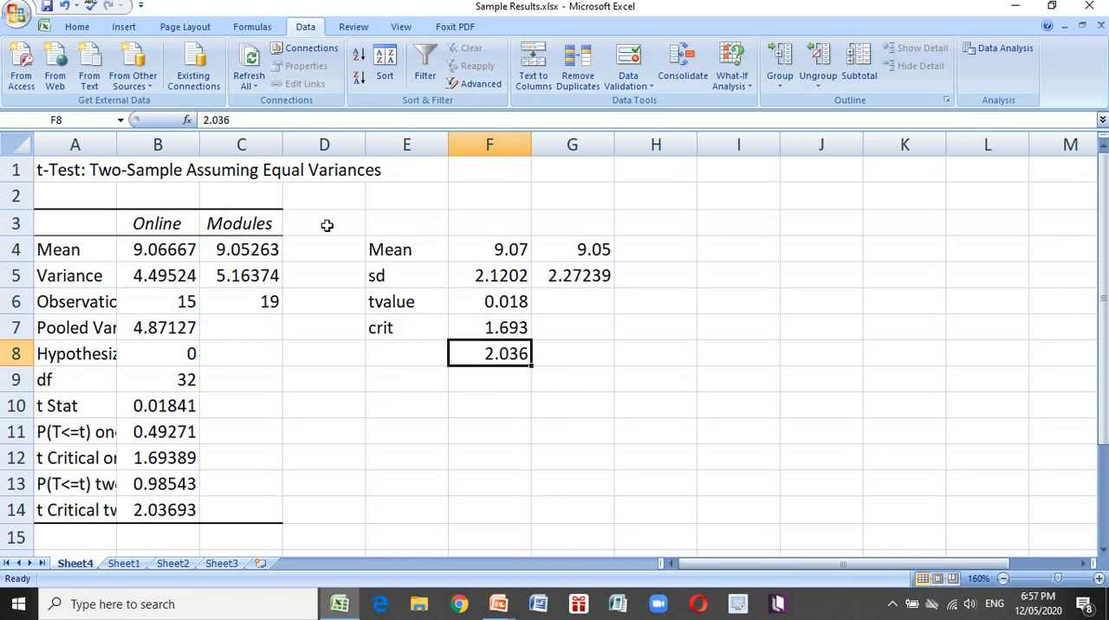
click(80, 27)
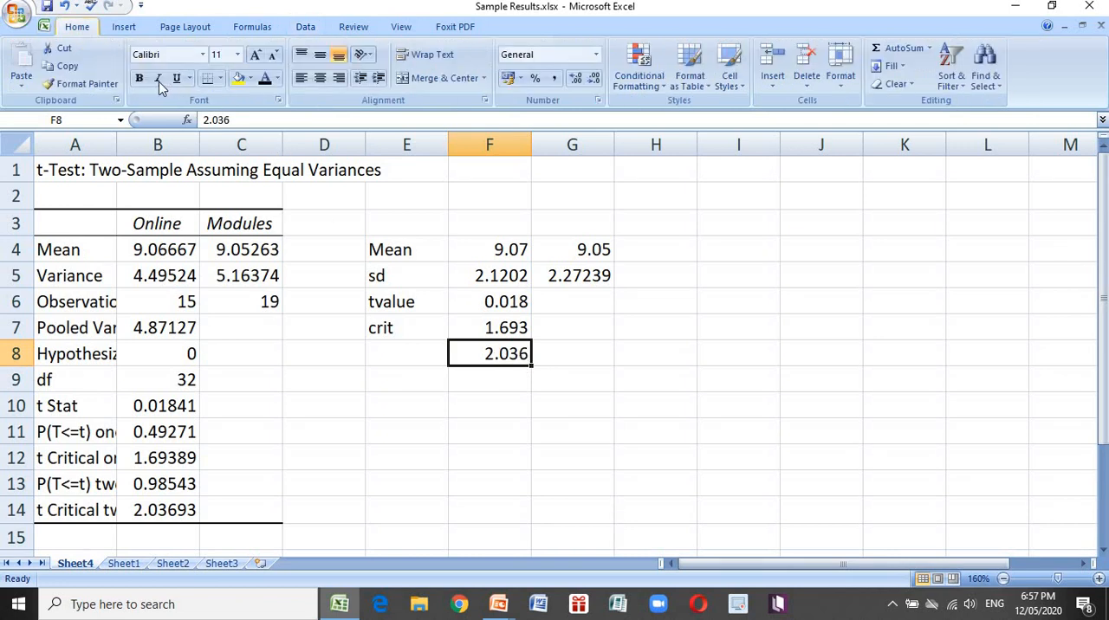
click(138, 79)
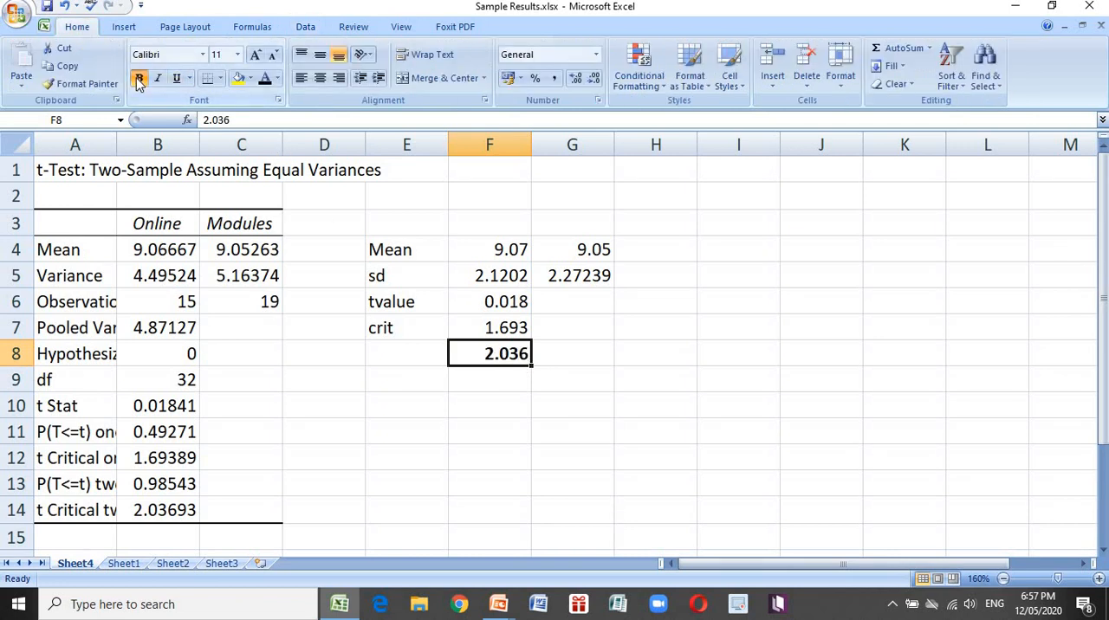
click(500, 300)
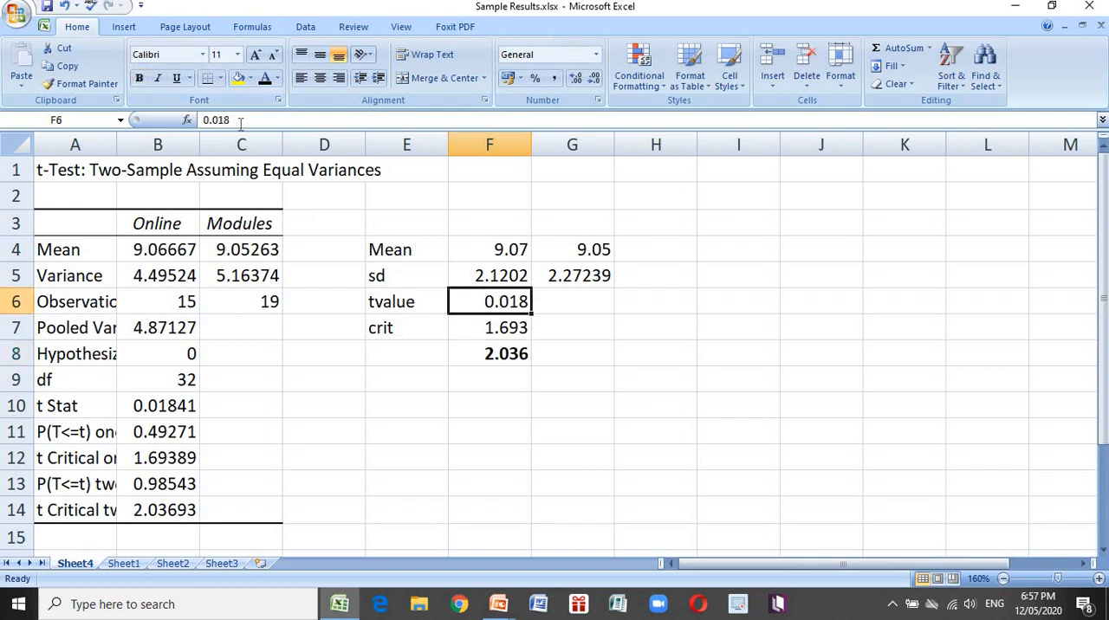
click(140, 78)
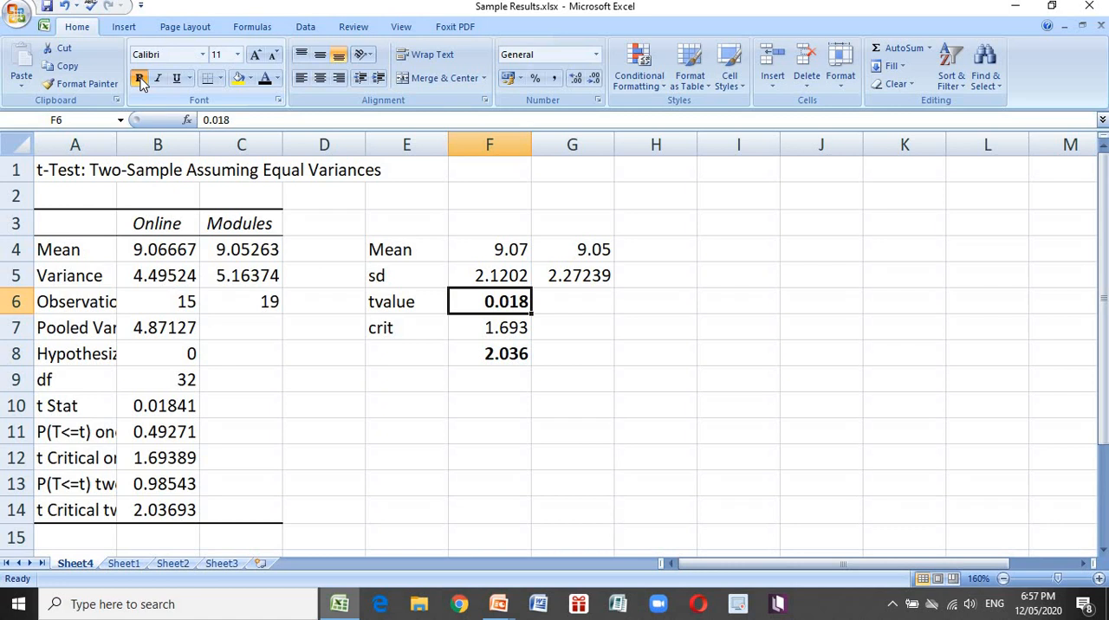
Record the test decision Accept Null in H6, two columns beside the t value
key(Right)
key(Right)
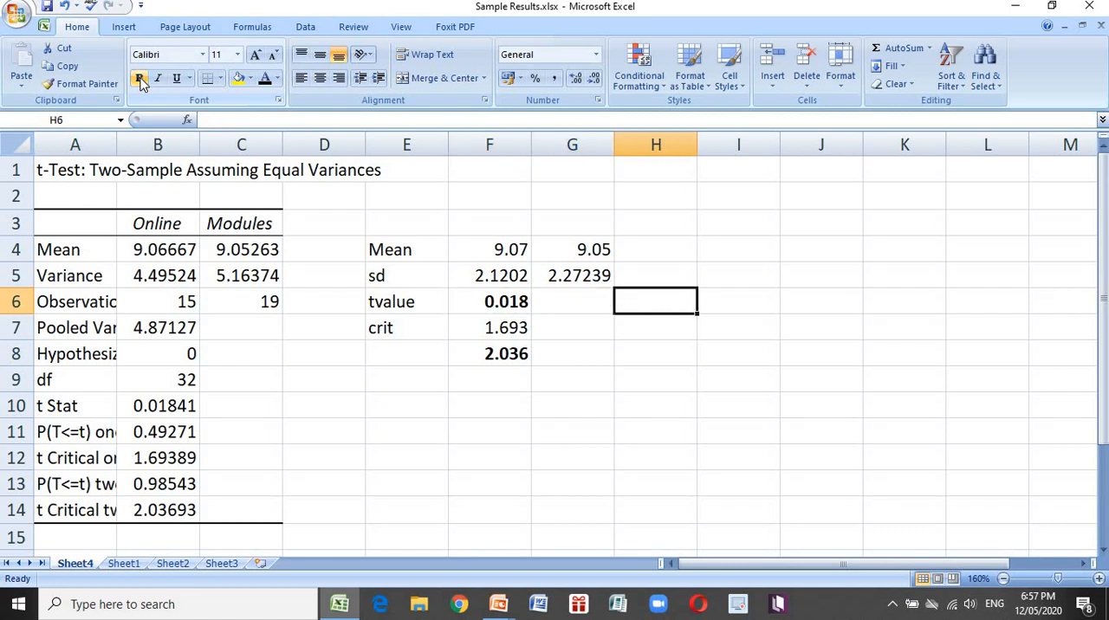
text(Acce)
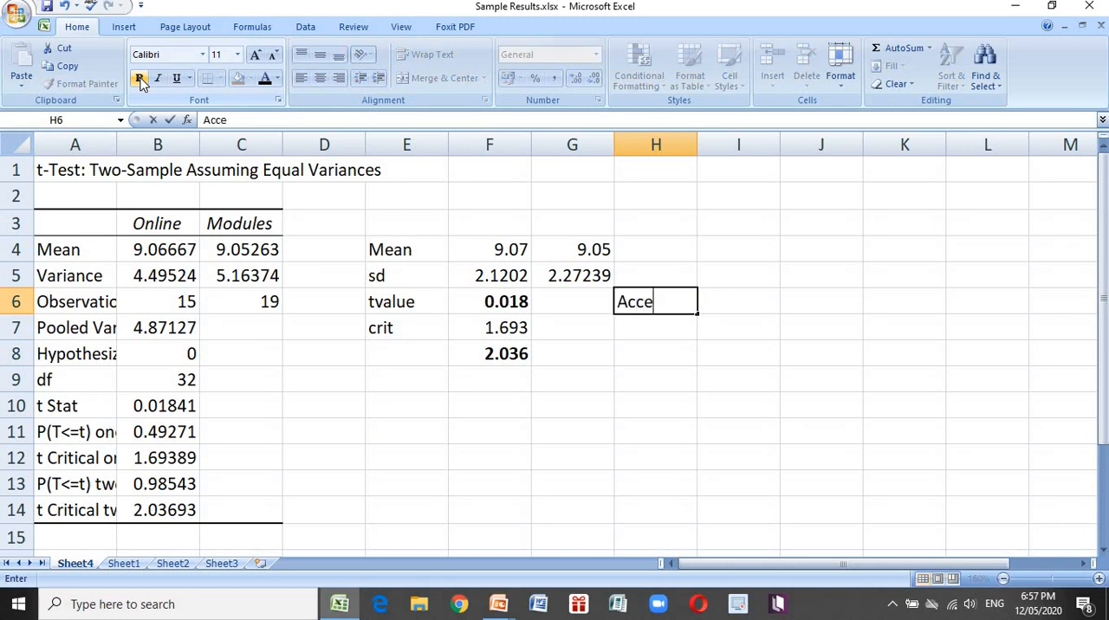
text(pt Null)
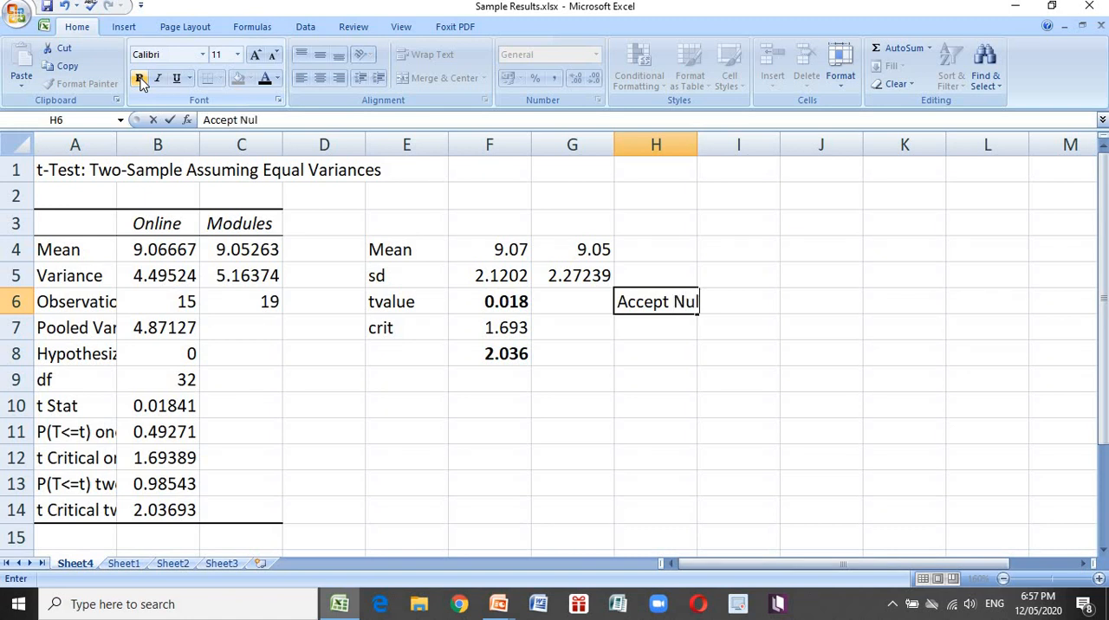
key(Return)
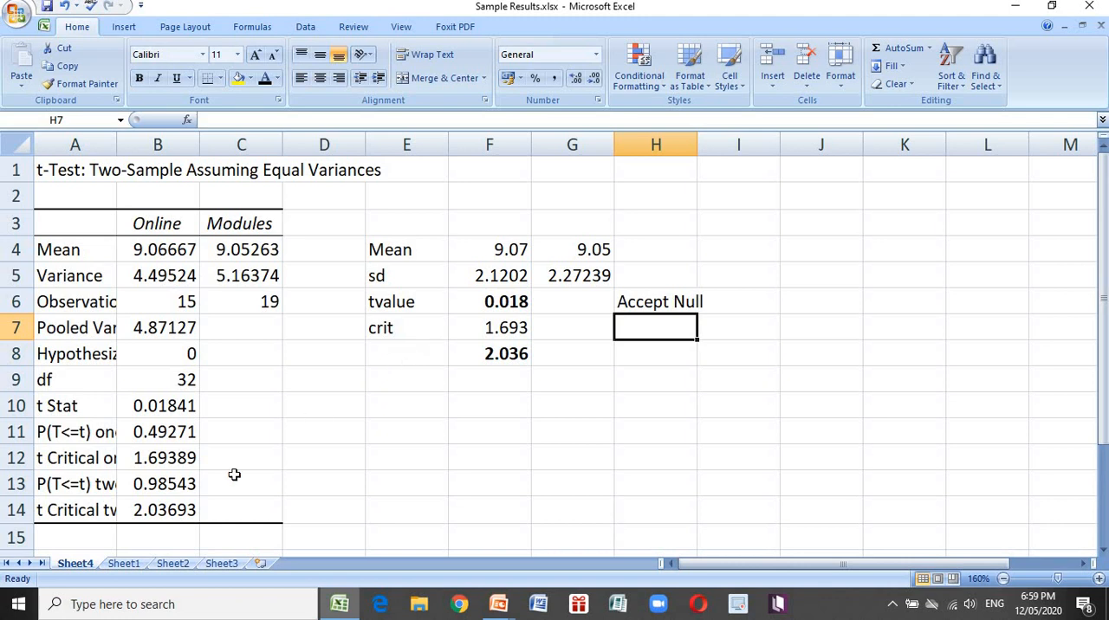
On Sheet1, reveal the hidden AFTER scores for online platforms in D3:D17 by giving them a black font colour
click(124, 564)
click(513, 274)
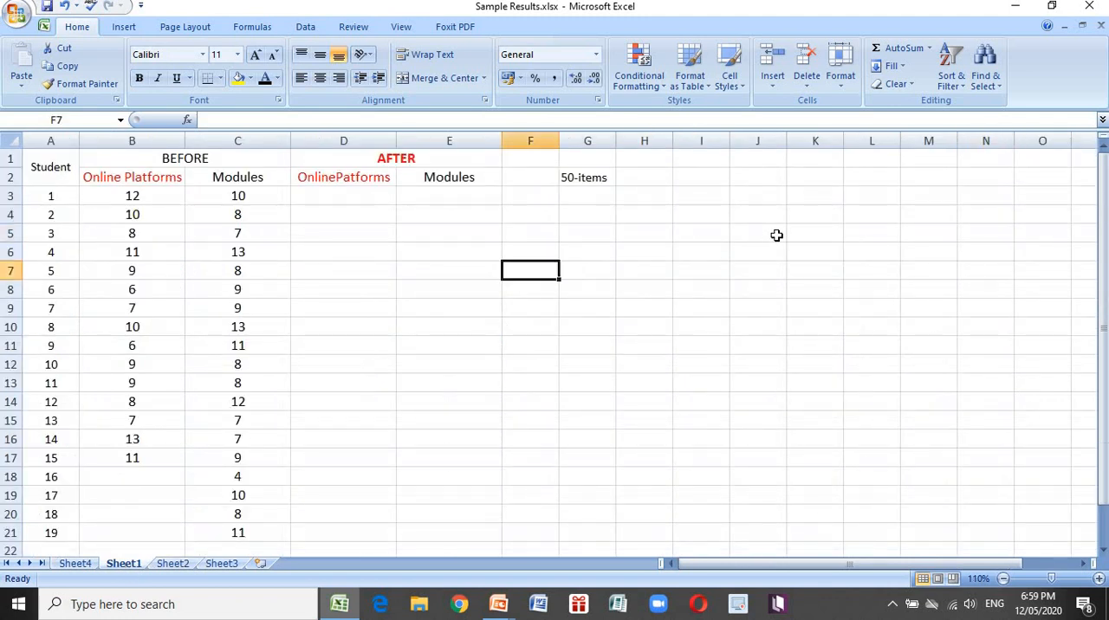
click(776, 236)
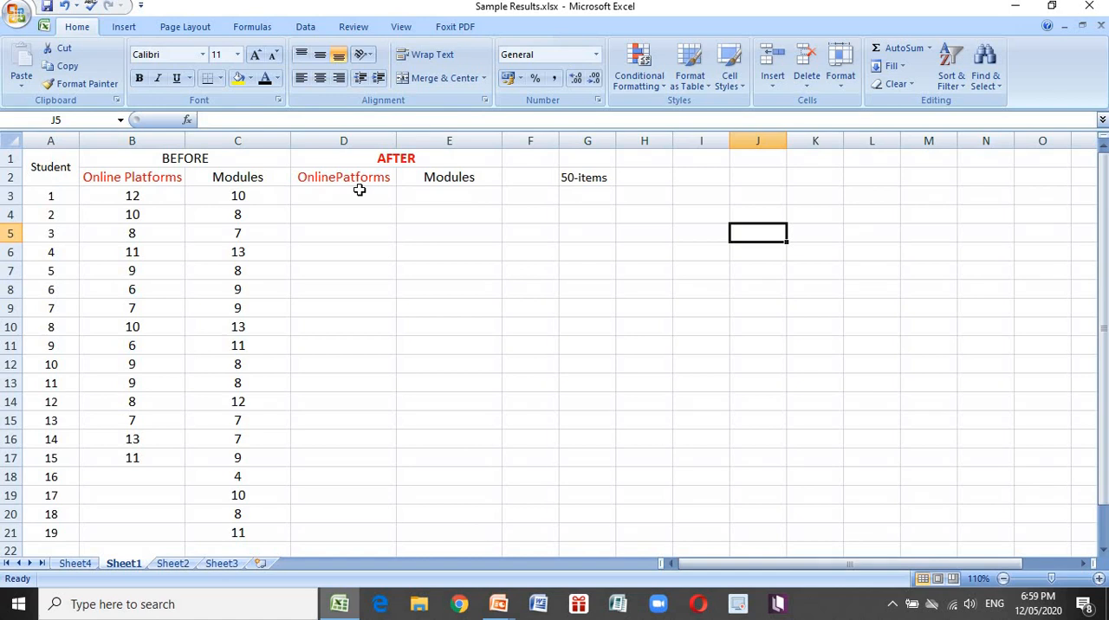
drag(359, 189, 344, 457)
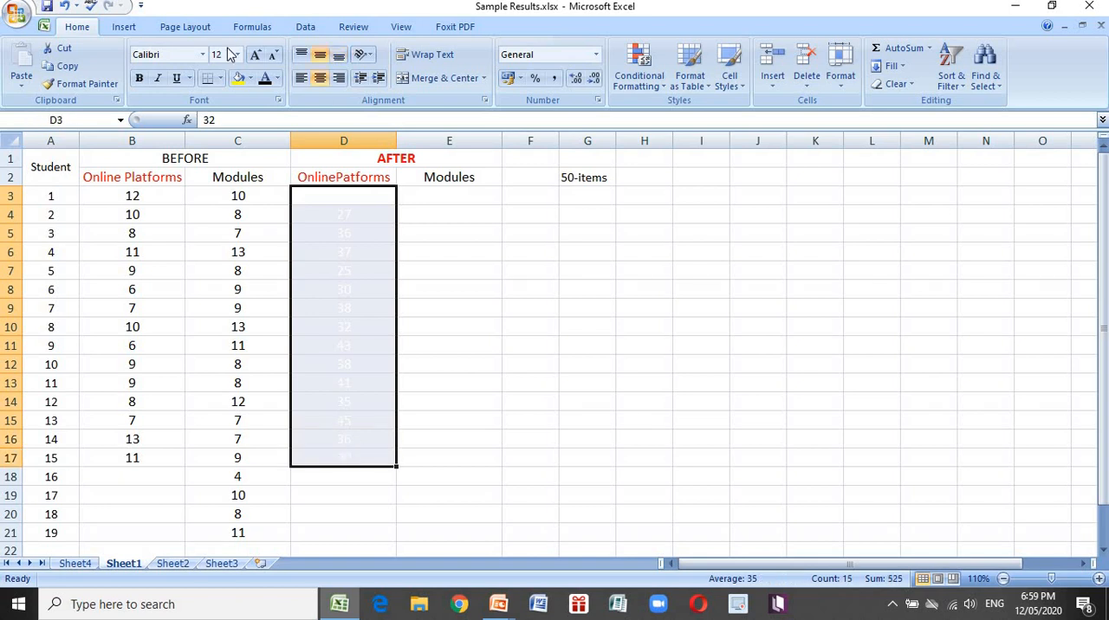
click(265, 82)
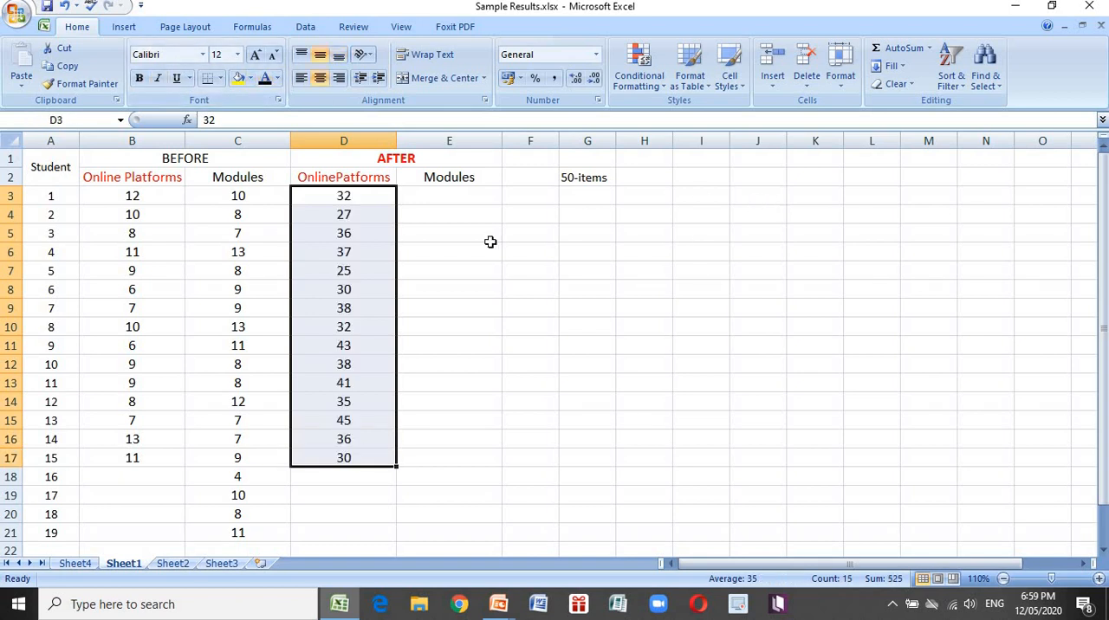
Examine the students' AFTER scores for online platforms one by one, from D3 down the column
click(373, 191)
key(Down)
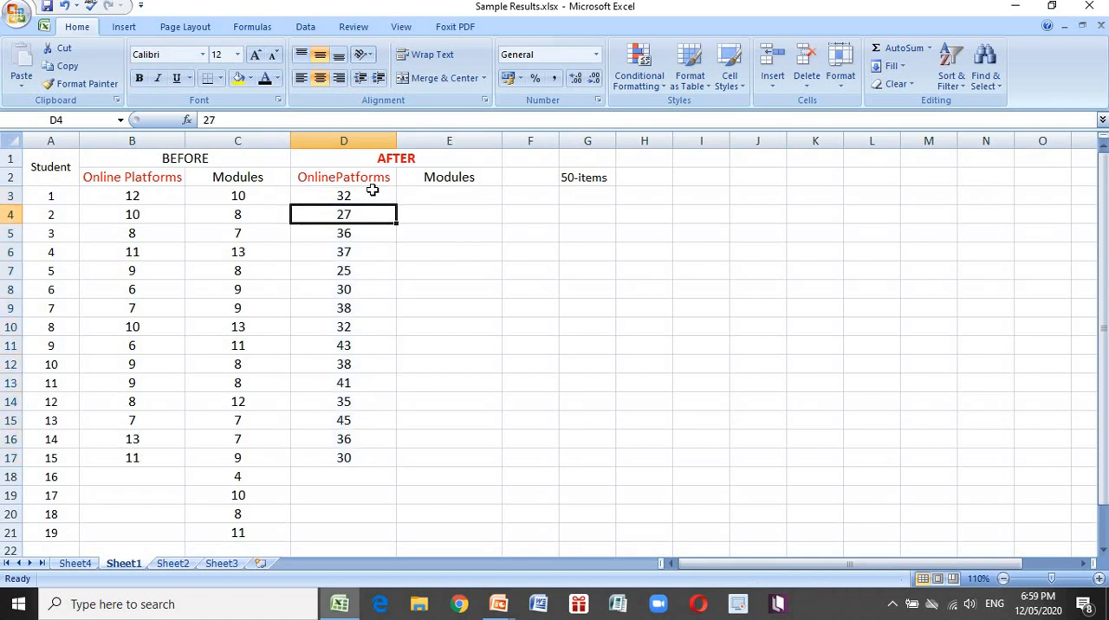
key(Down)
key(Down)
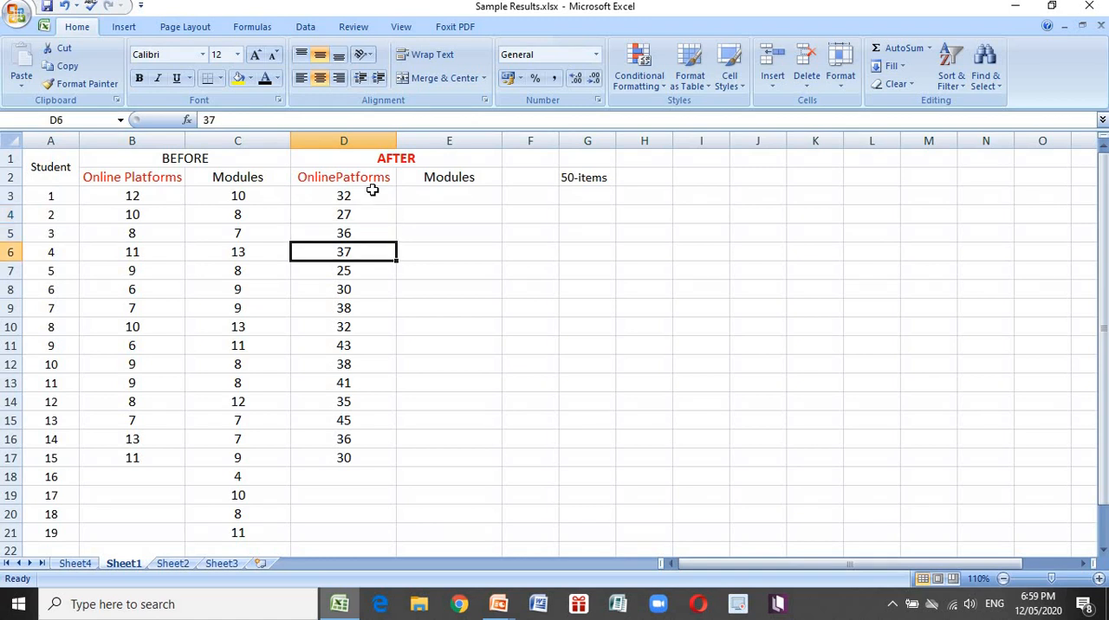
key(Down)
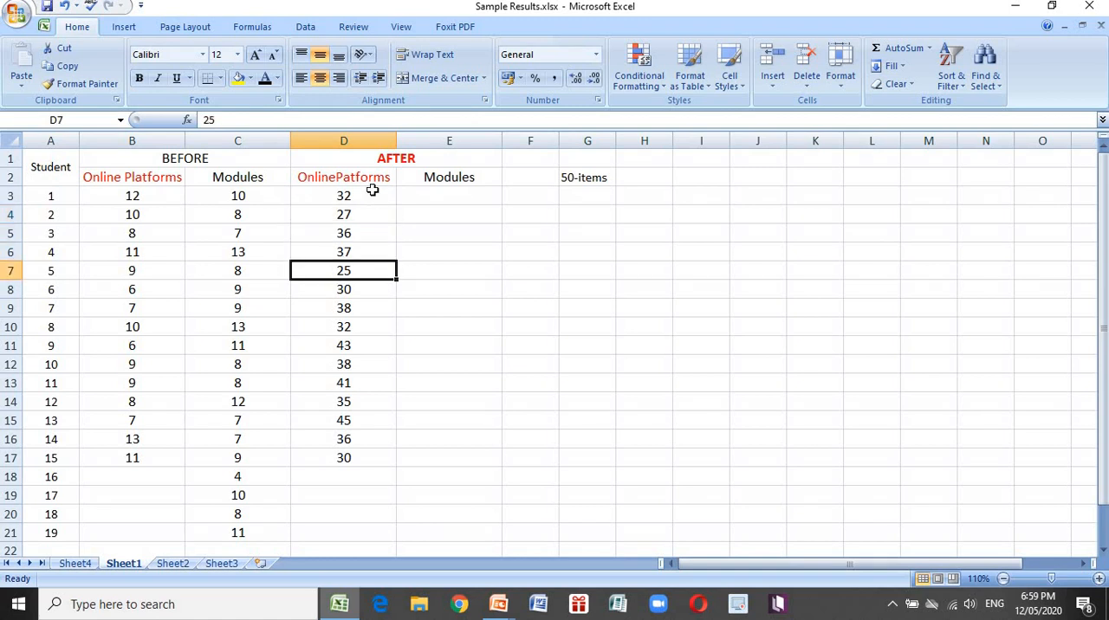
key(Down)
key(Down)
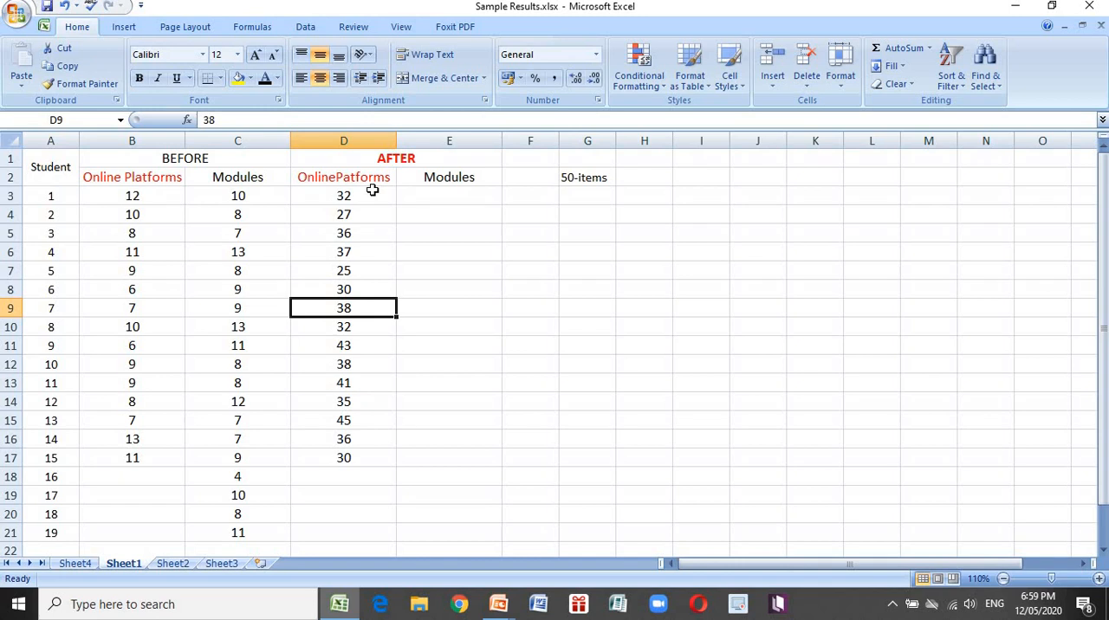
key(Down)
key(Down)
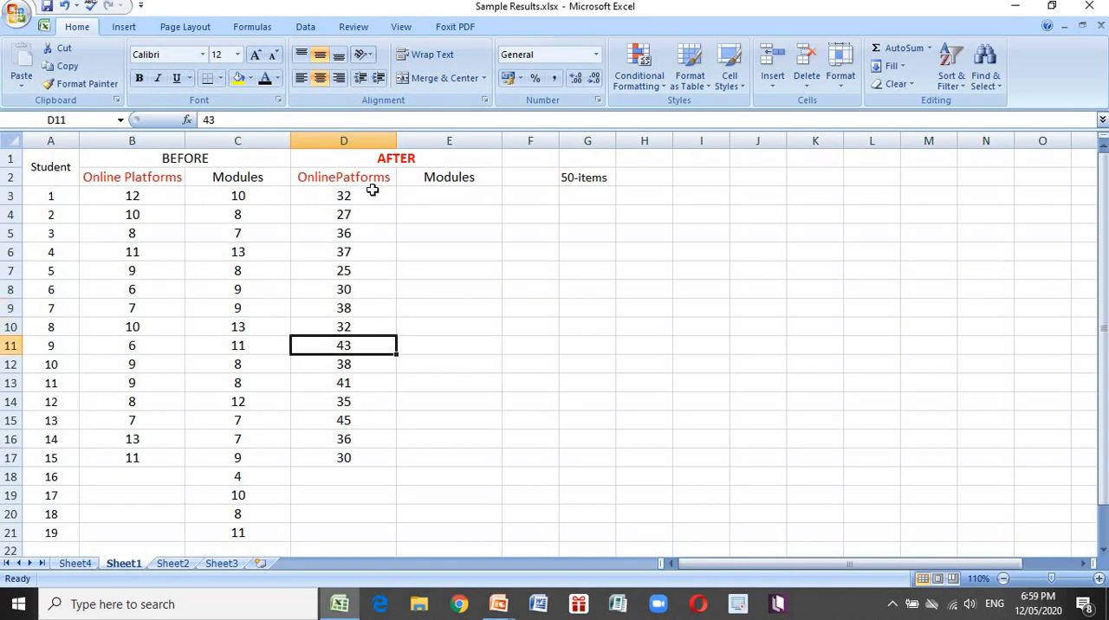
key(Down)
key(Down)
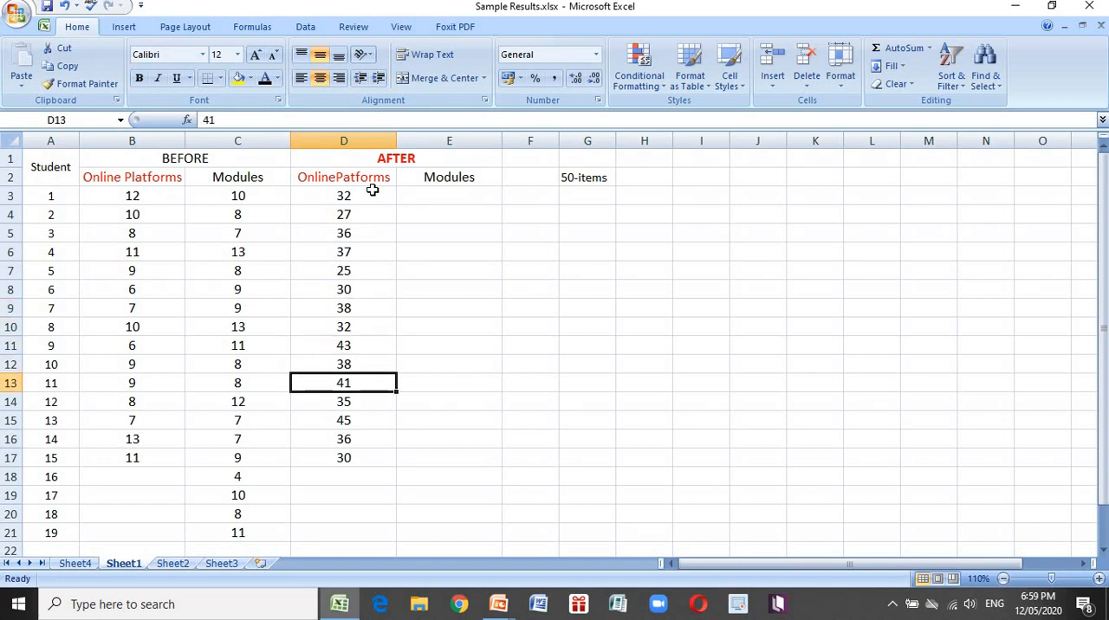
key(Down)
key(Down)
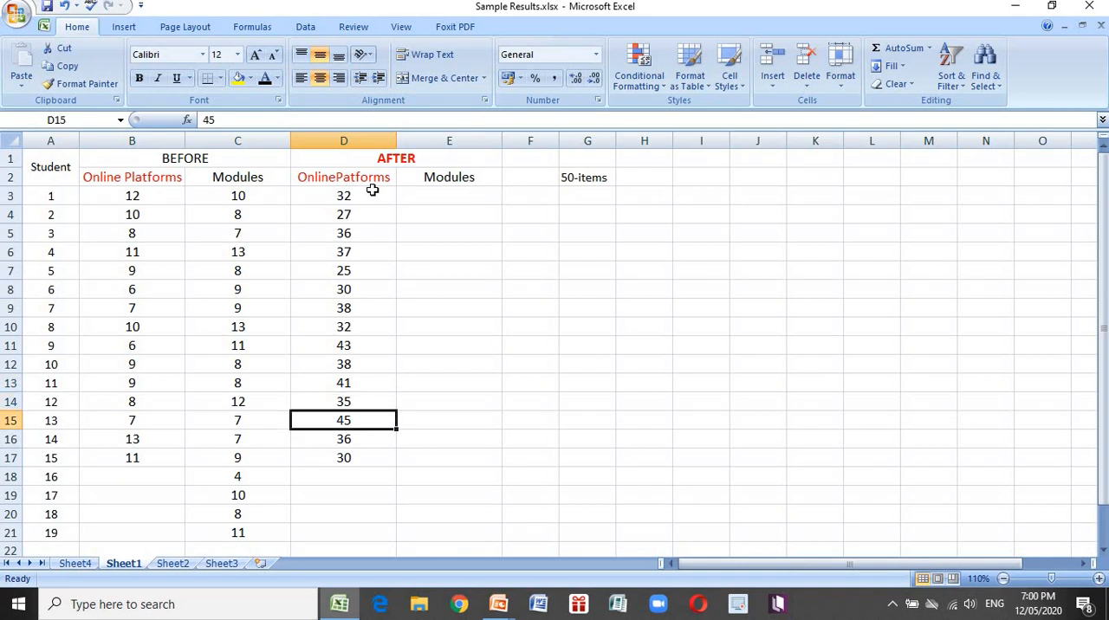
key(Down)
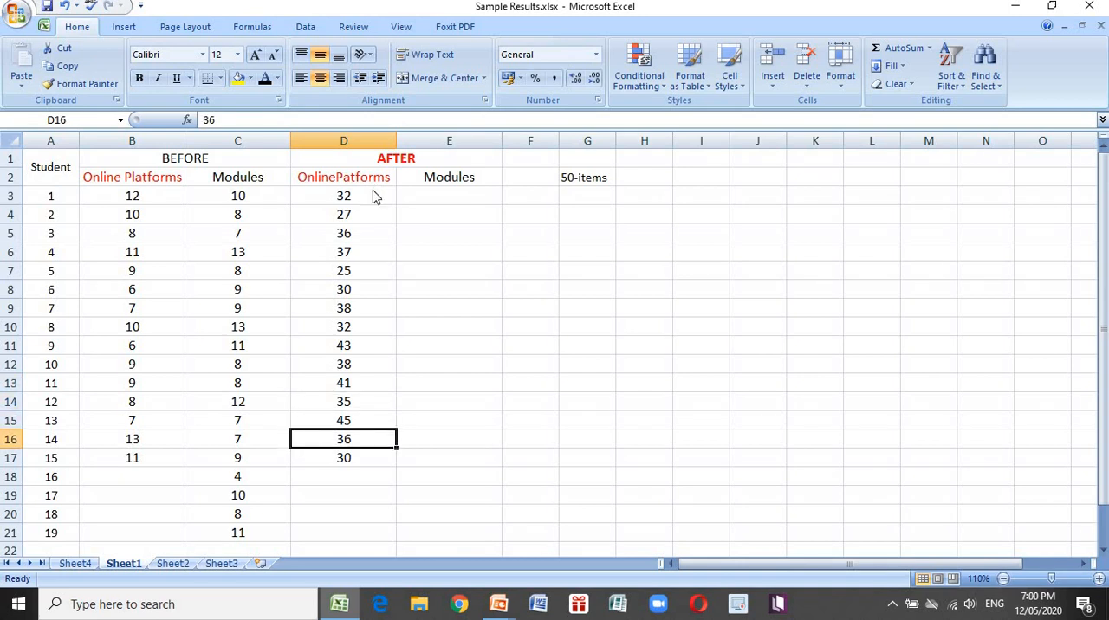
Reveal the hidden AFTER scores for modules in E3:E21 by giving them a black font colour
key(Down)
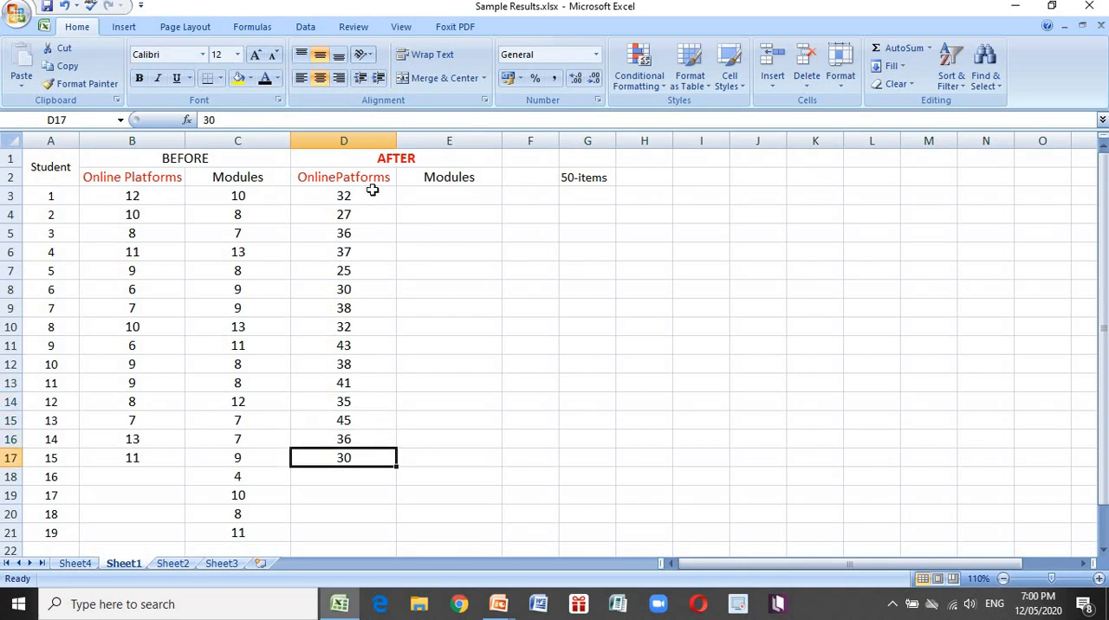
click(463, 194)
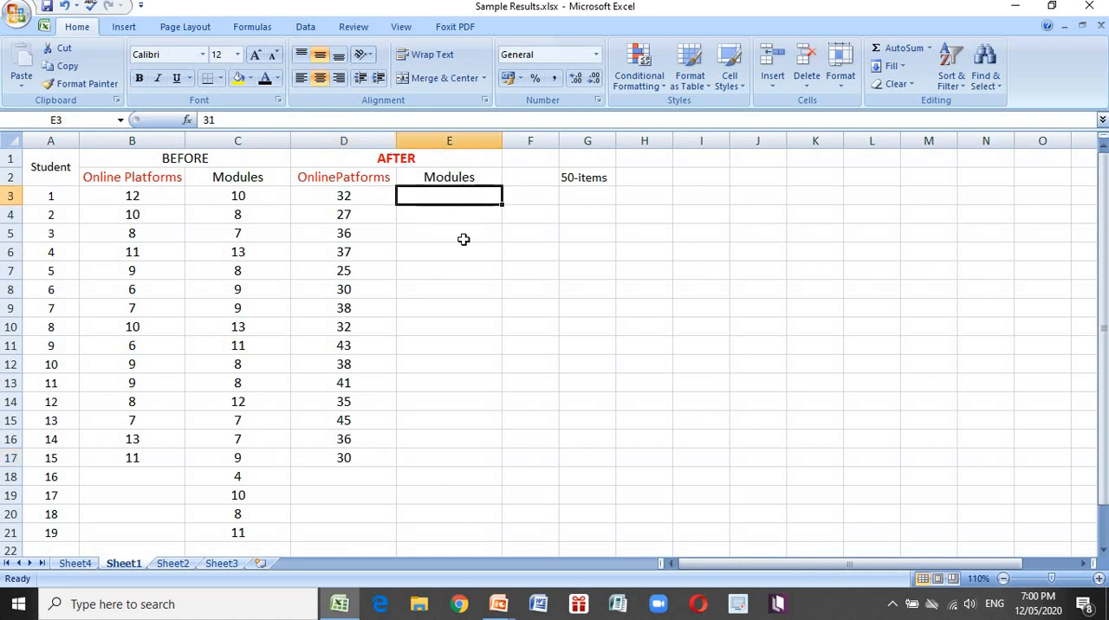
drag(464, 239, 467, 532)
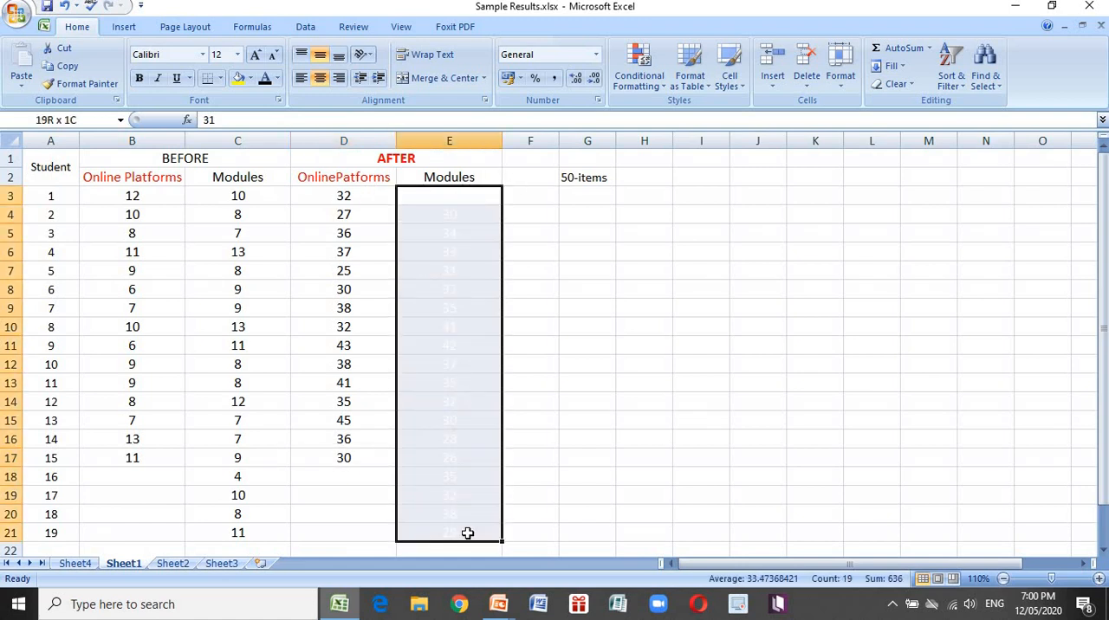
click(265, 80)
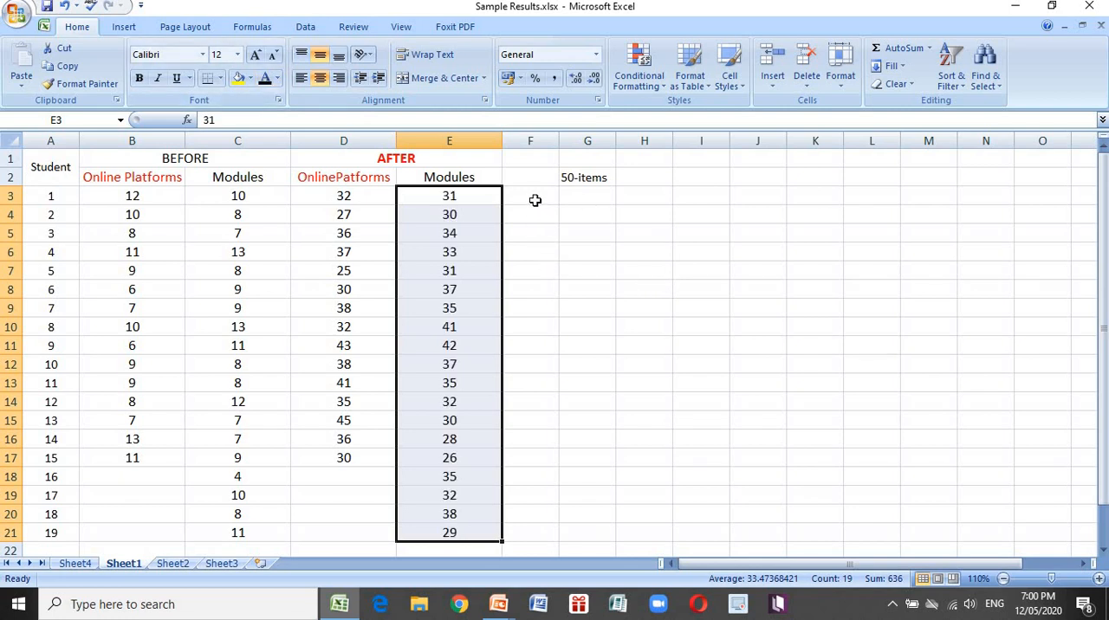
Examine the students' AFTER scores for modules one by one, from E3 down to E21
click(535, 200)
key(Left)
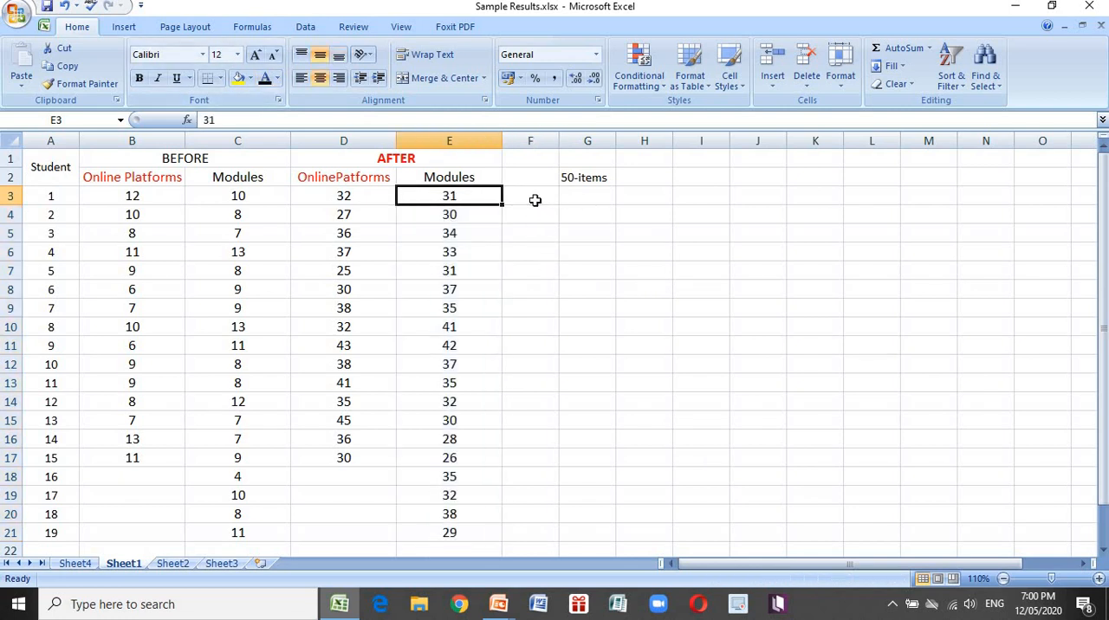
key(Down)
key(Down)
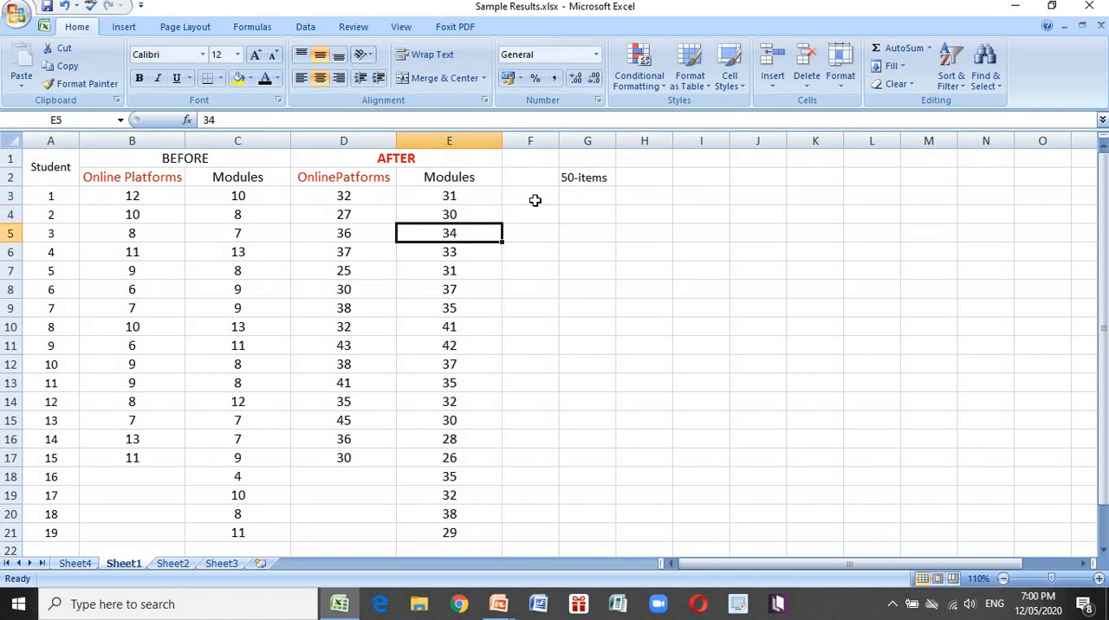
key(Down)
key(Down)
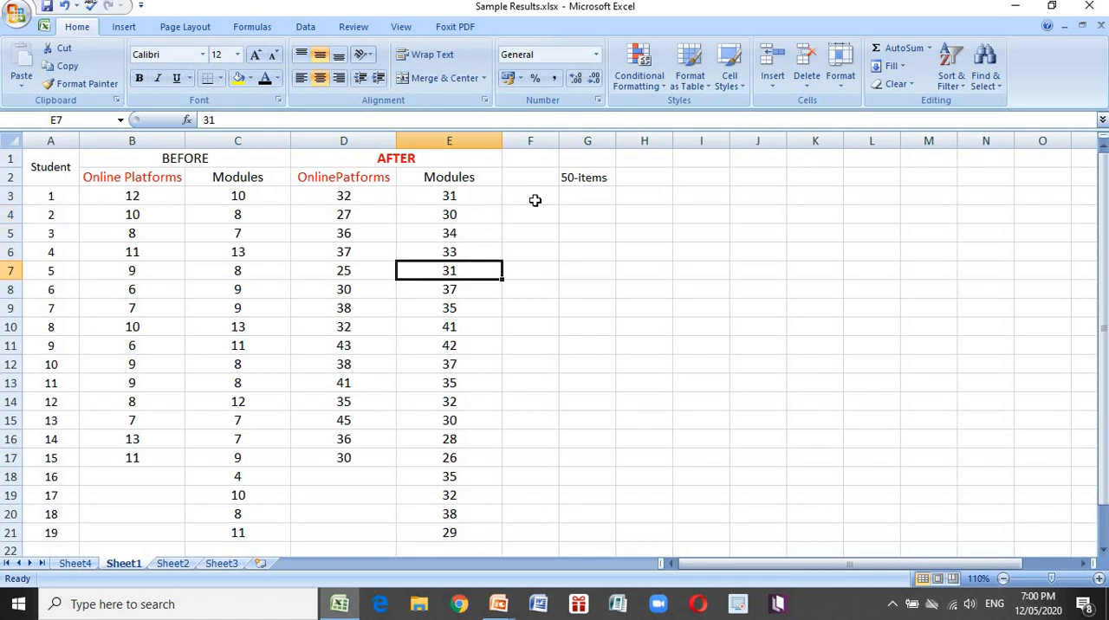
key(Down)
key(Down)
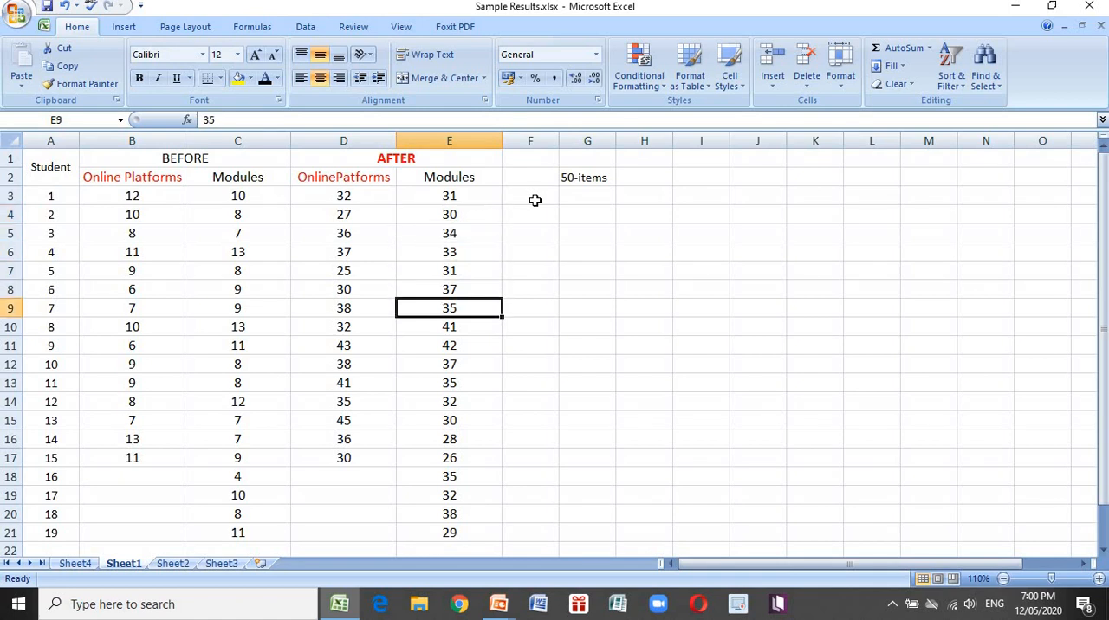
key(Down)
key(Down)
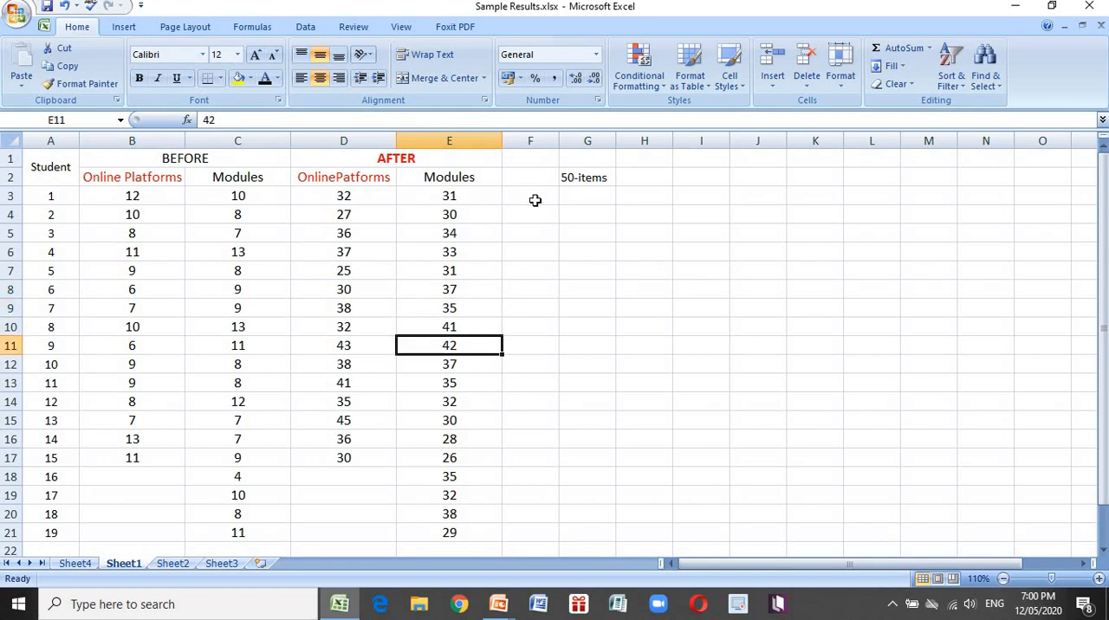
key(Down)
key(Down)
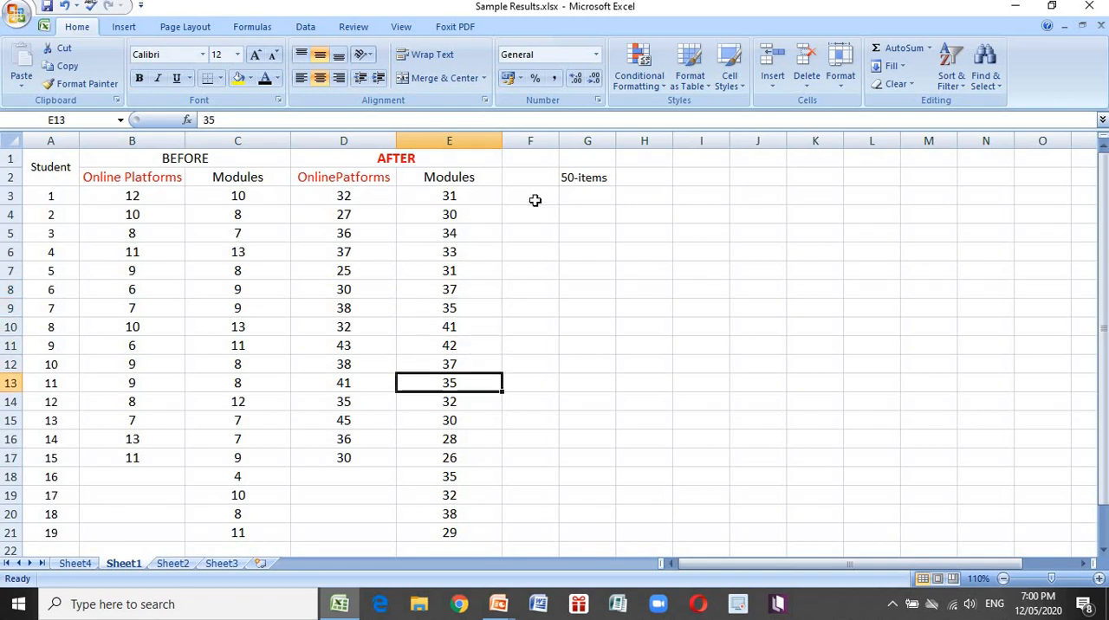
key(Down)
key(Down)
key(Down)
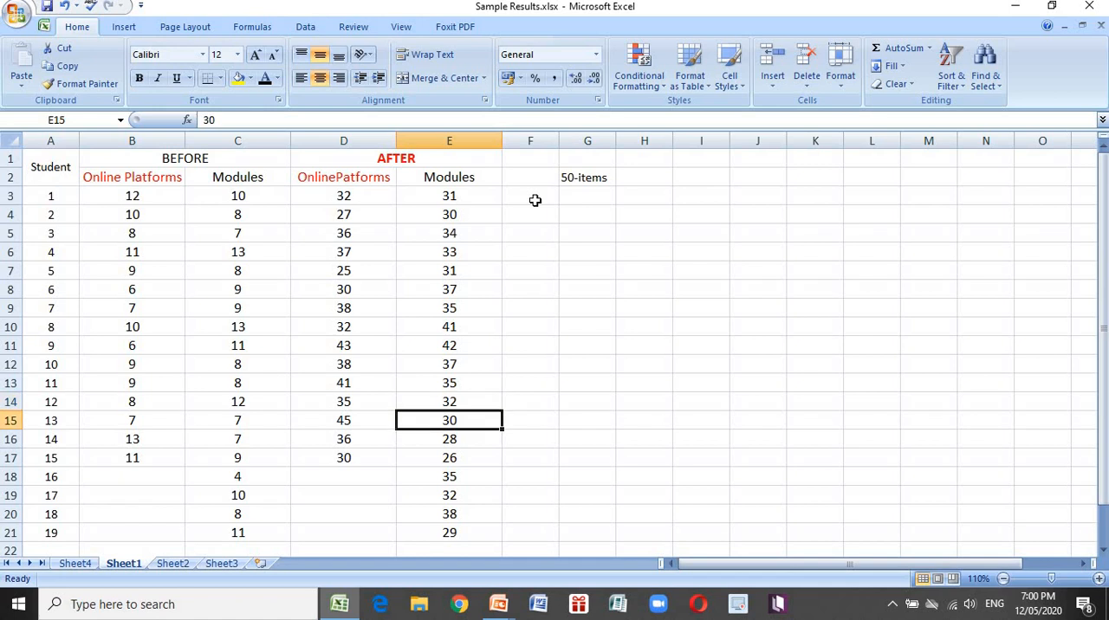
key(Down)
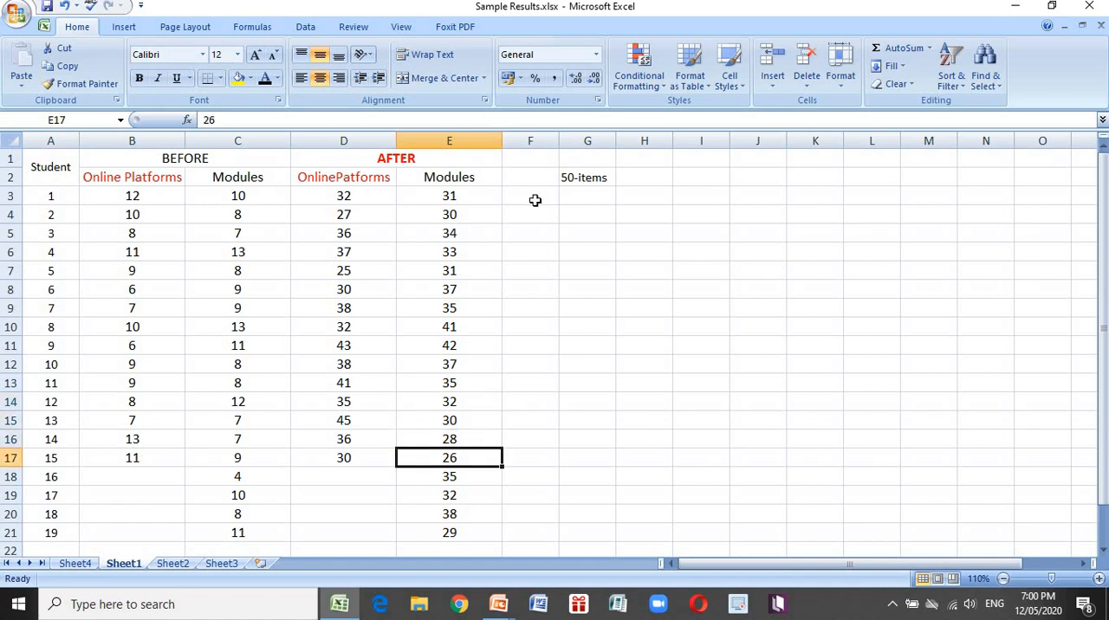
key(Down)
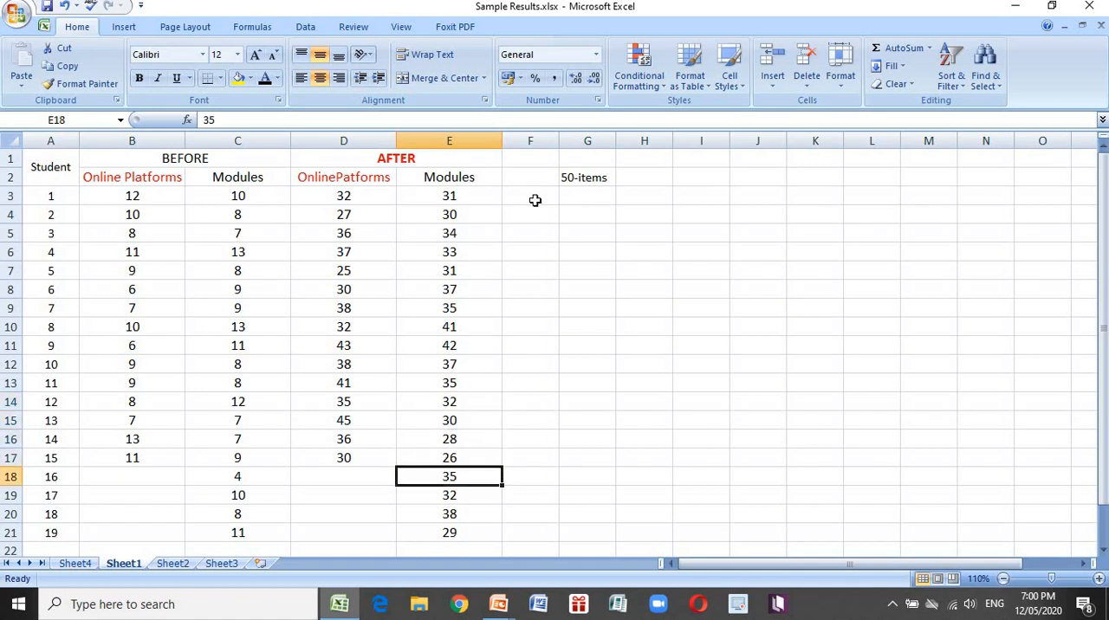
key(Down)
key(Down)
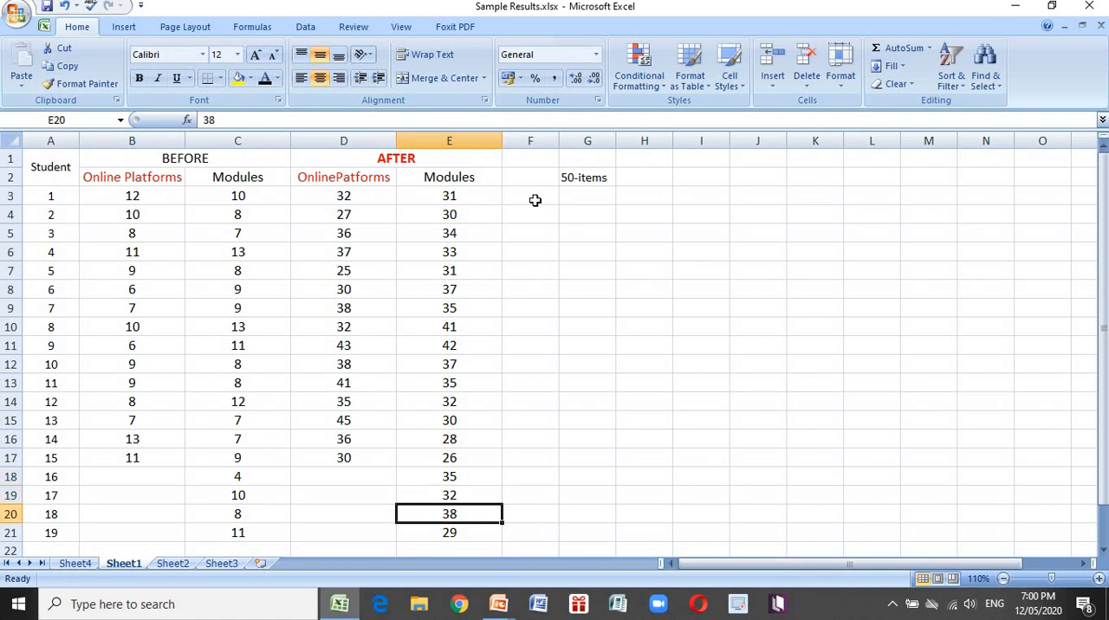
key(Down)
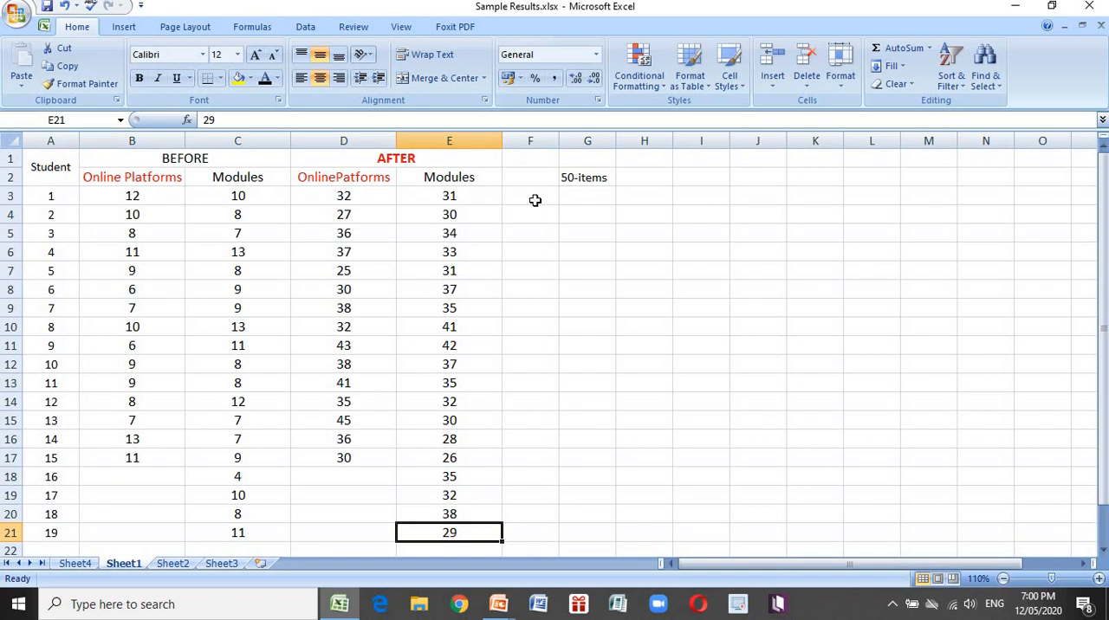
Start the t-Test: Two-Sample Assuming Equal Variances tool from the data analysis tools
click(692, 249)
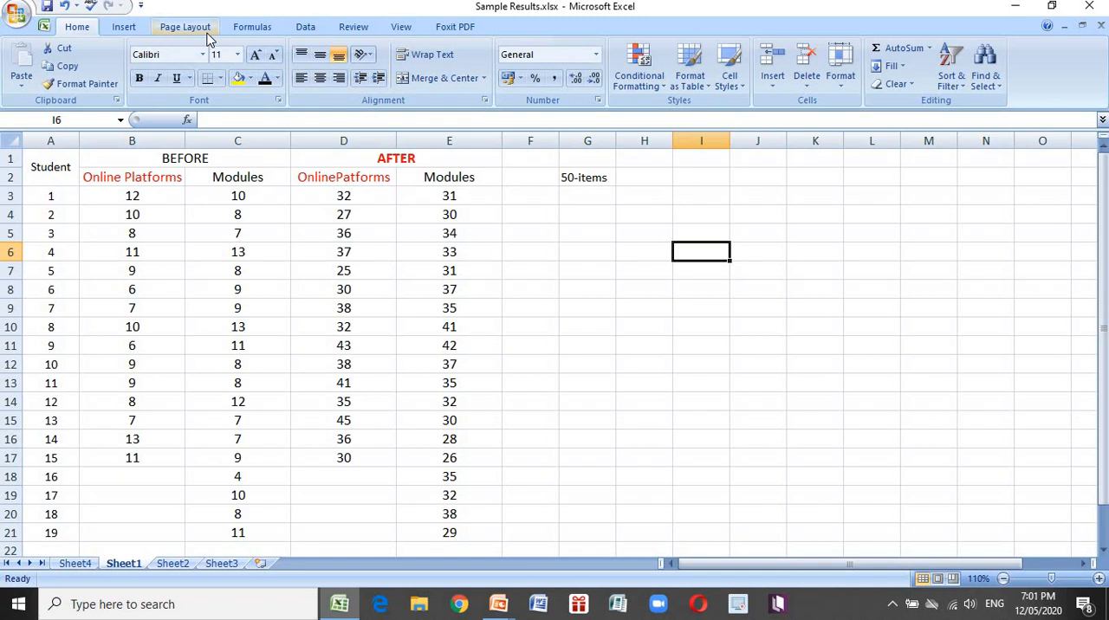
click(312, 33)
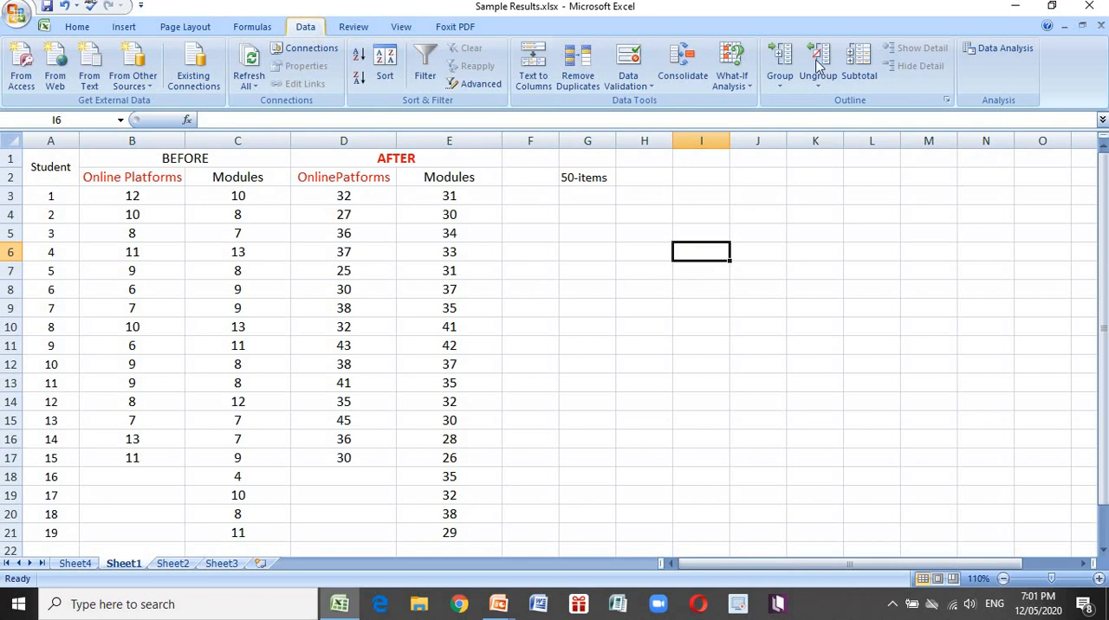
click(1000, 49)
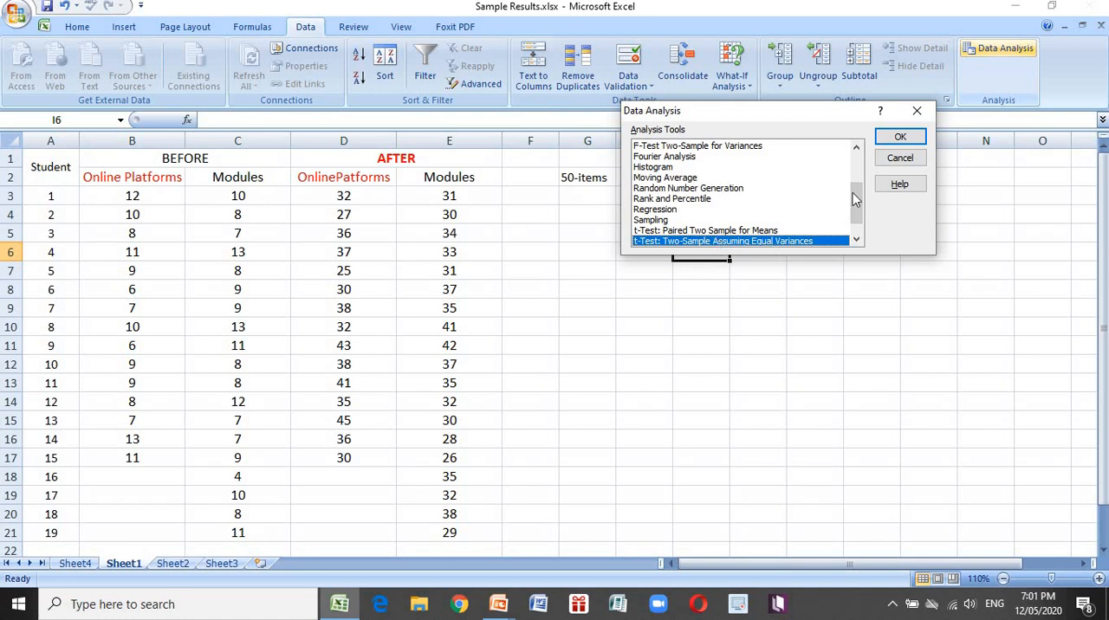
drag(856, 233, 763, 227)
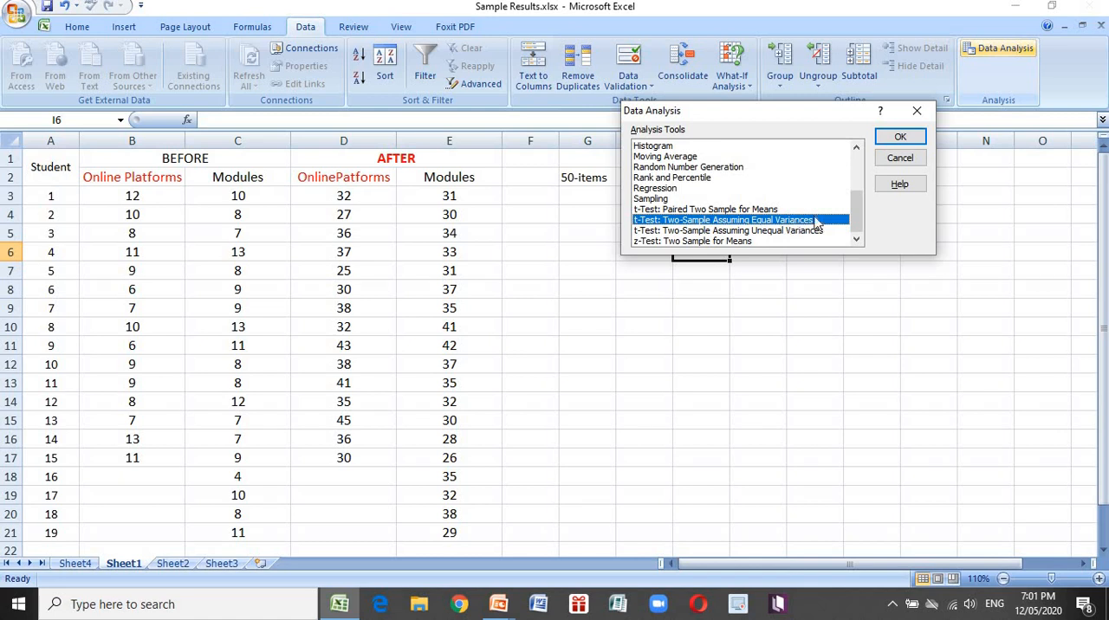
click(901, 142)
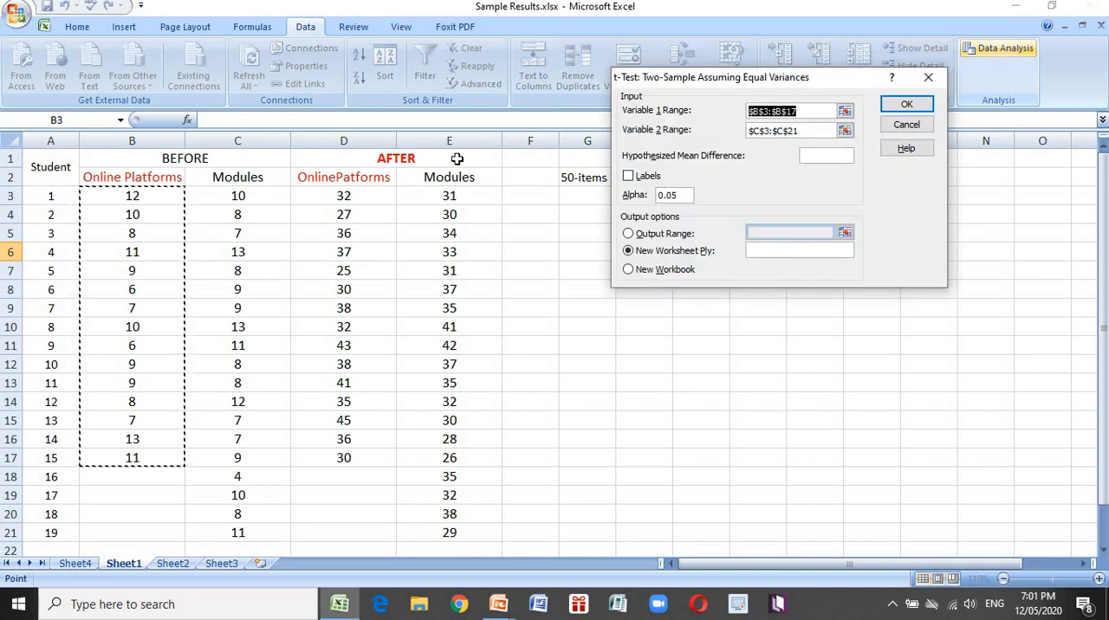
Clear both previous variable ranges and set Variable 1 to the AFTER online-platform scores in D3:D17
key(BackSpace)
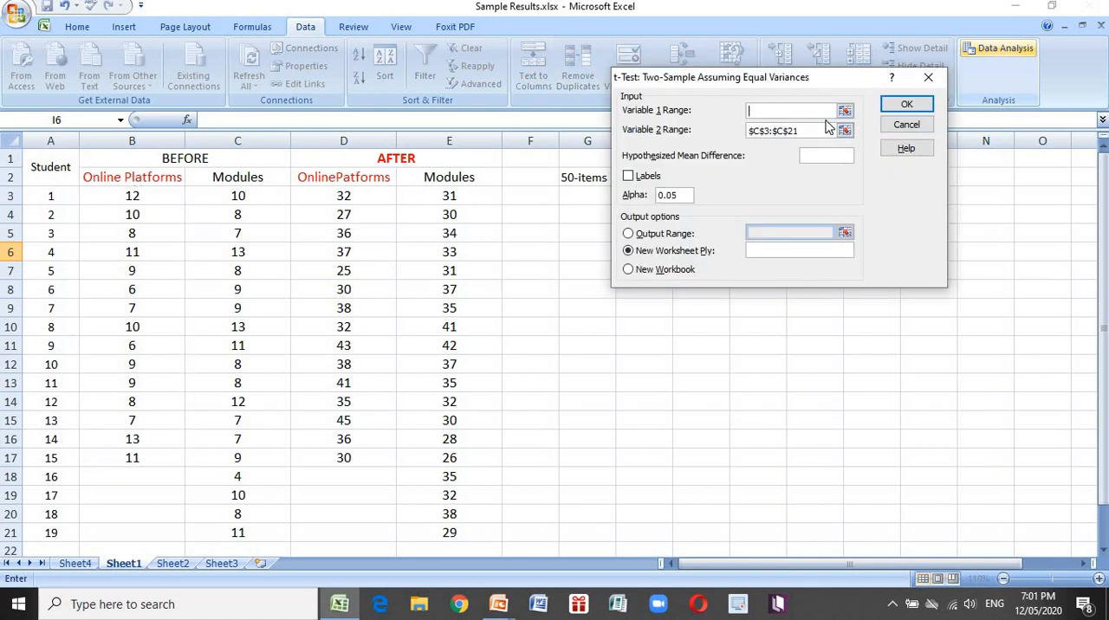
click(803, 132)
key(BackSpace)
key(BackSpace)
key(BackSpace)
key(BackSpace)
key(BackSpace)
key(BackSpace)
key(BackSpace)
key(BackSpace)
key(BackSpace)
key(BackSpace)
drag(343, 199, 332, 464)
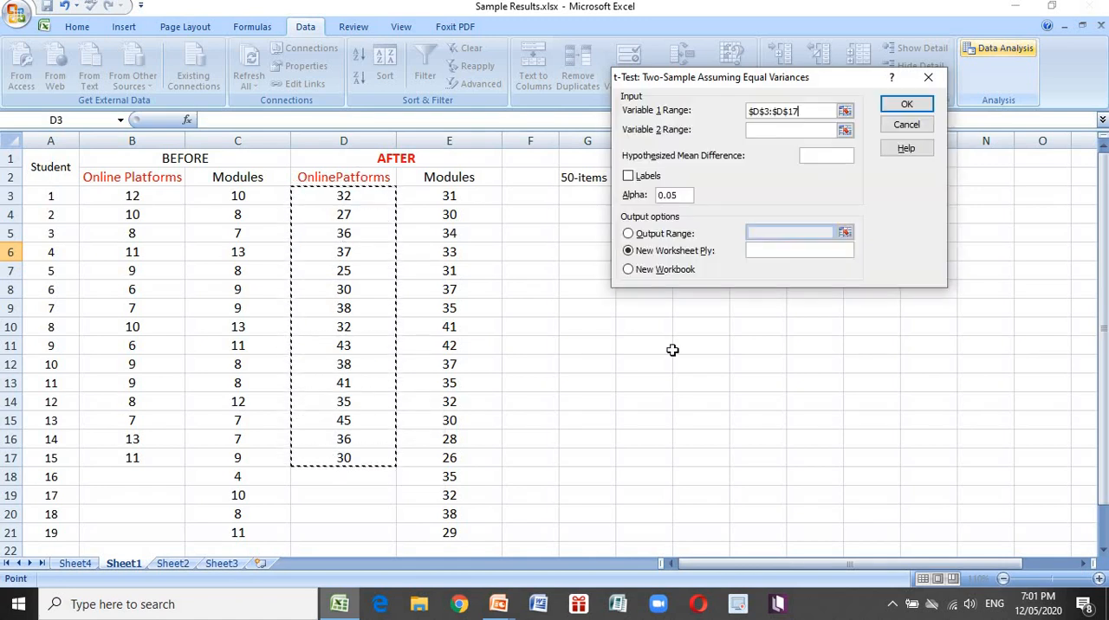
Set Variable 2 to the AFTER module scores in E3:E21 and run the t-test to a new worksheet
click(789, 128)
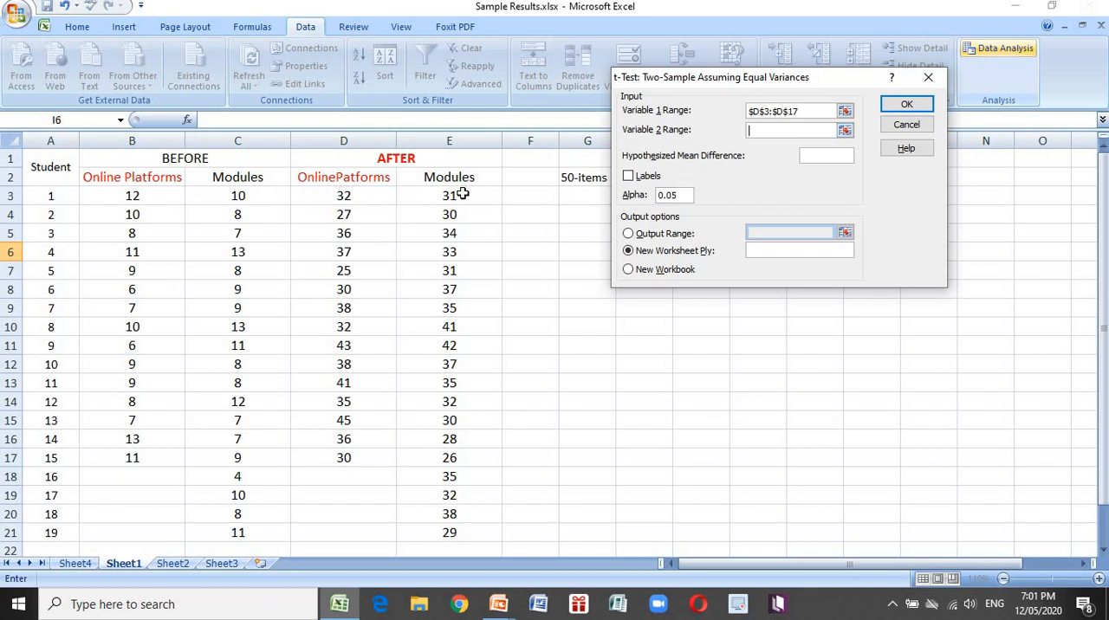
drag(460, 192, 447, 528)
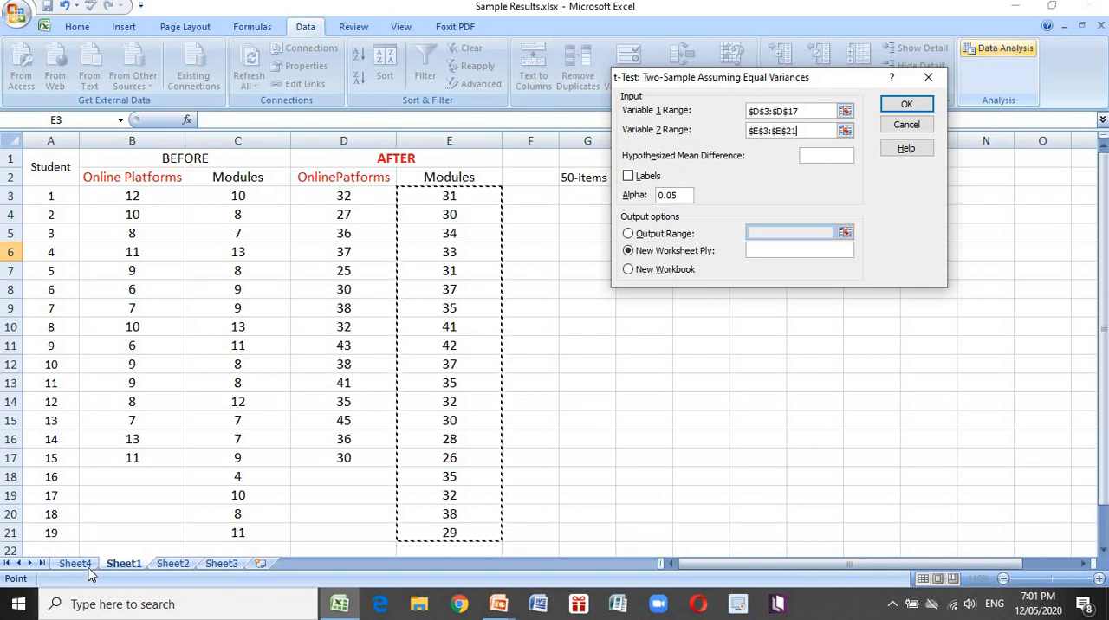
click(906, 106)
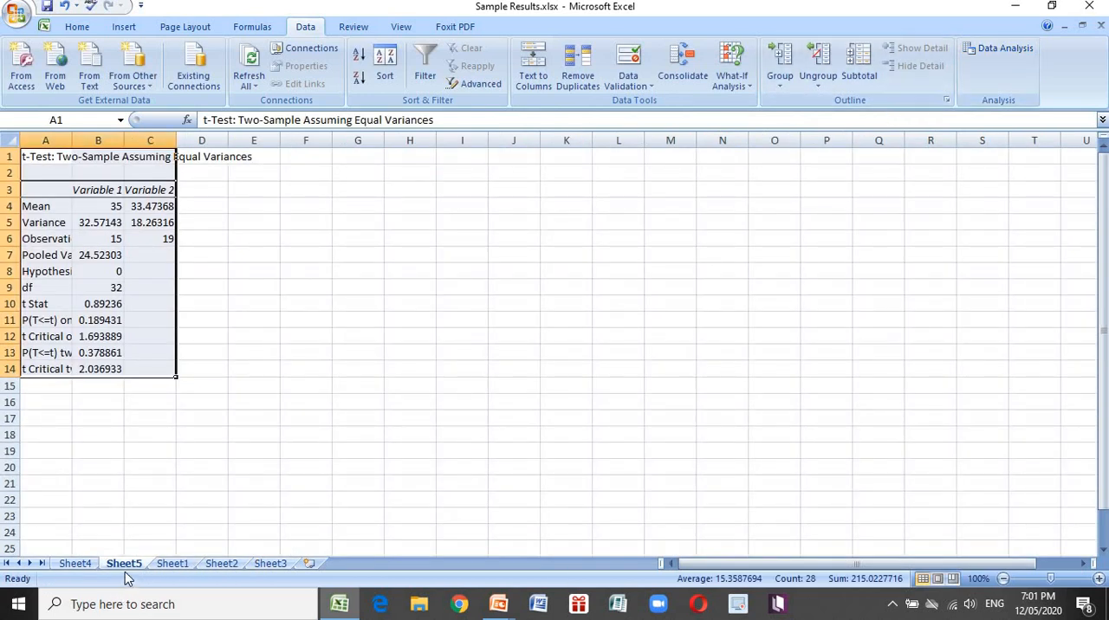
Beside the t-test output on Sheet5, enter the label Mean in E4 and the first variable's mean, 35.00, in F4
click(1084, 564)
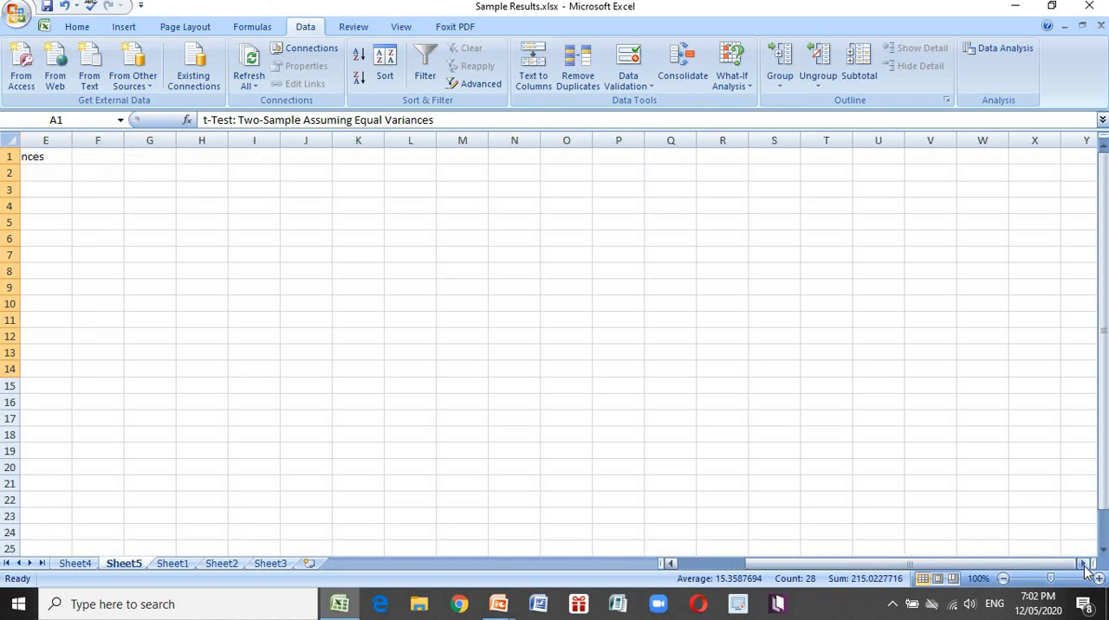
drag(928, 565, 864, 564)
click(1099, 579)
click(1098, 578)
click(1098, 579)
click(1098, 579)
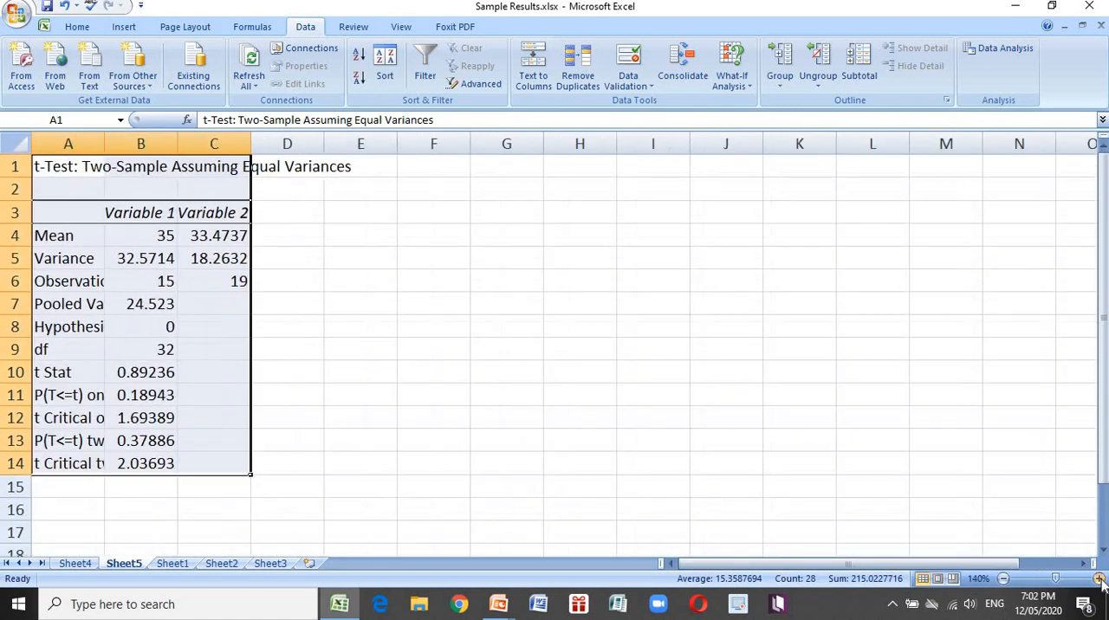
click(1099, 579)
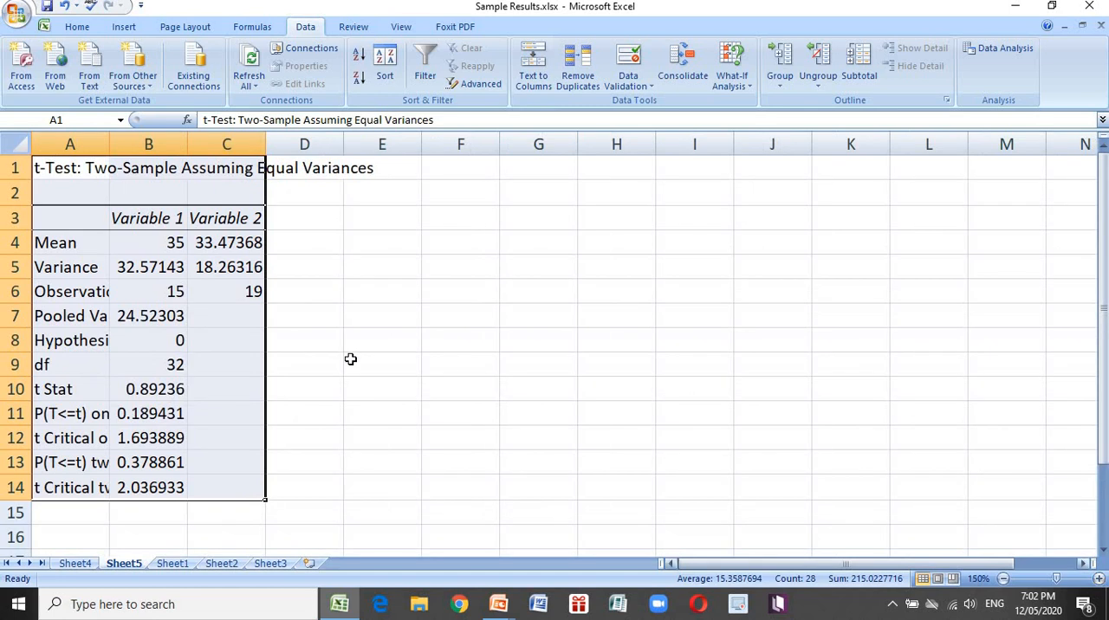
click(379, 242)
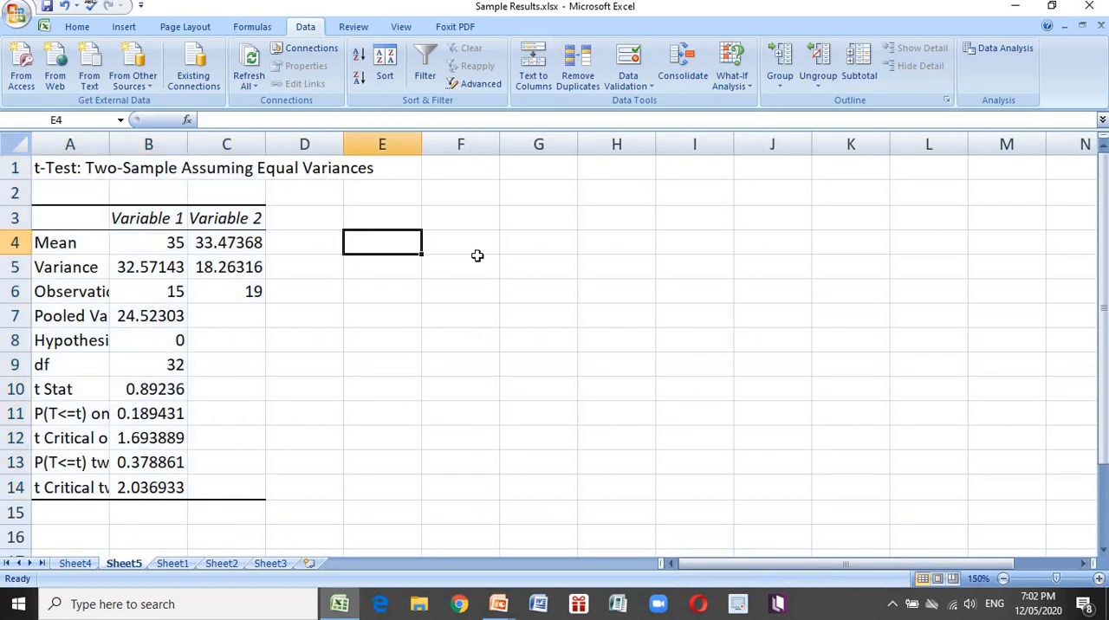
text(Mean)
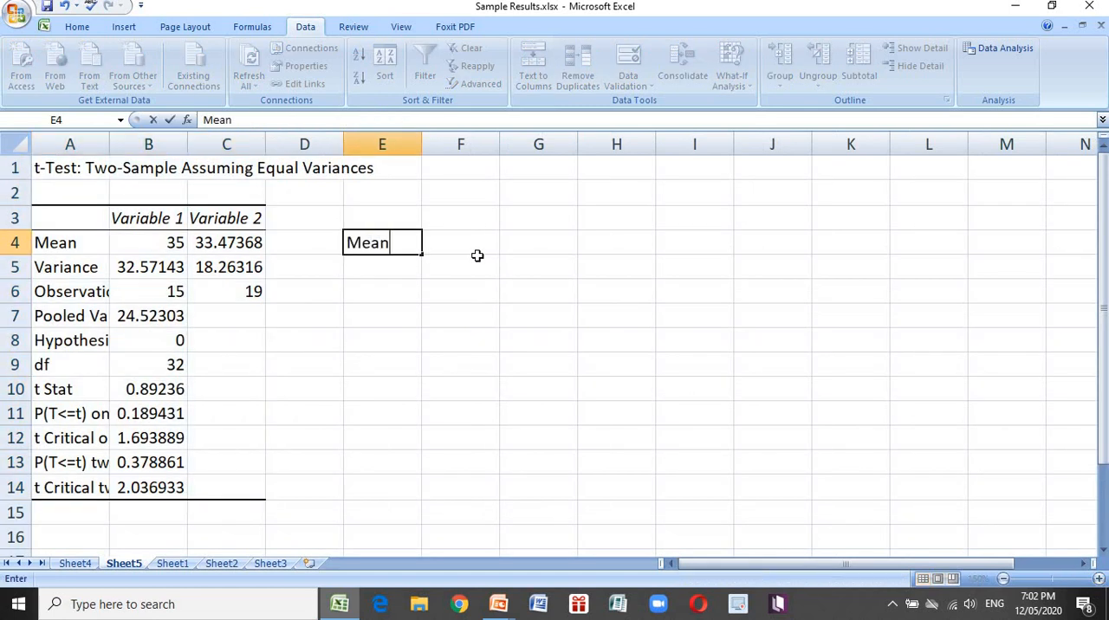
key(Tab)
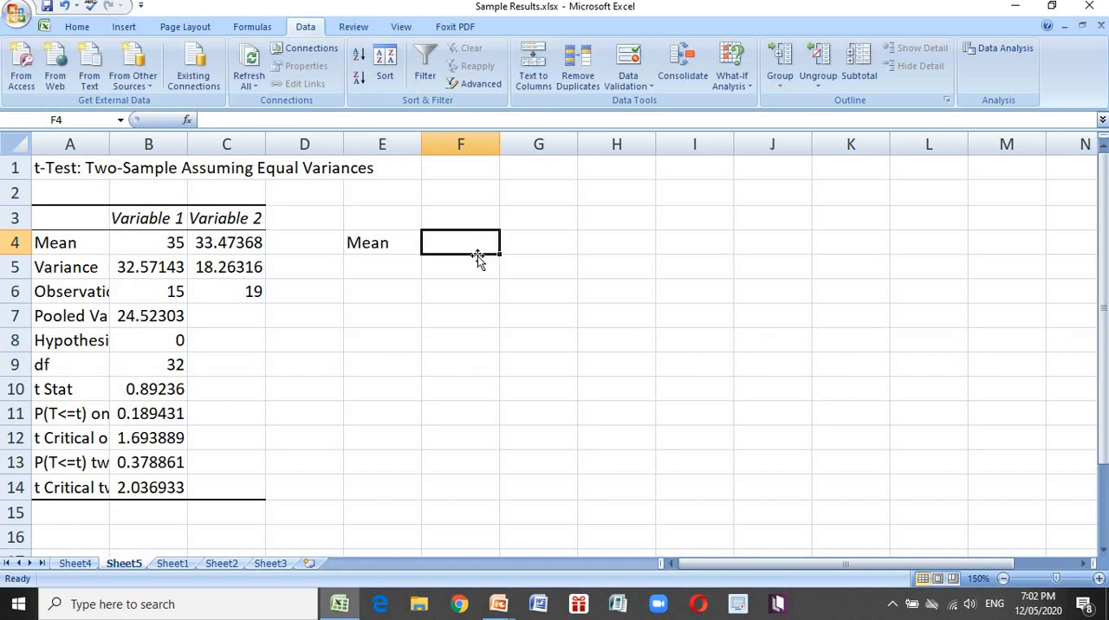
text(35.00)
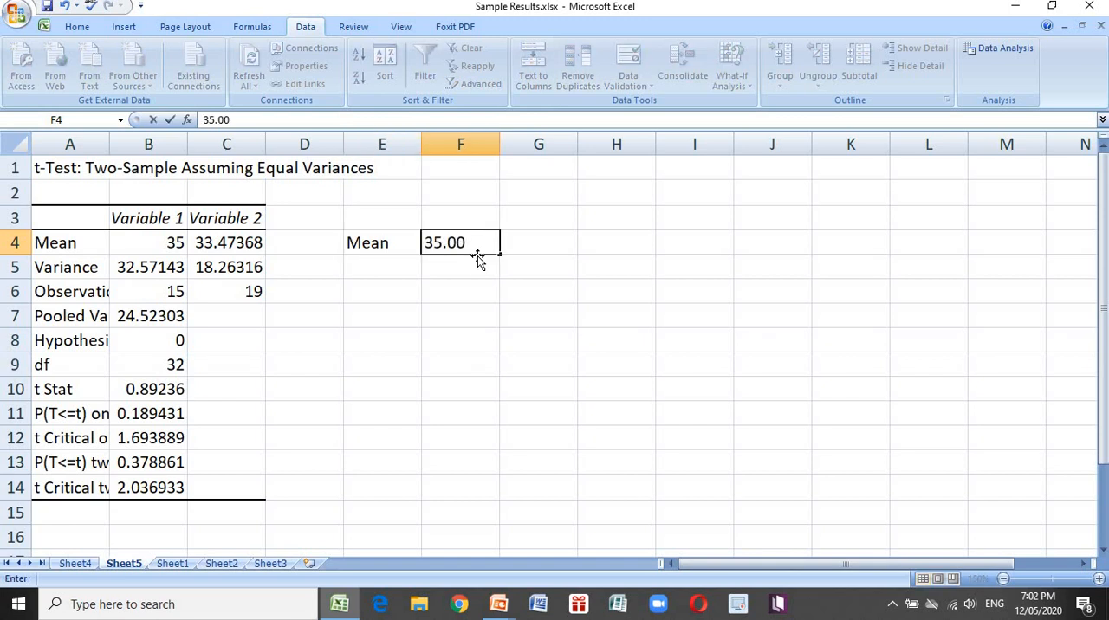
key(Tab)
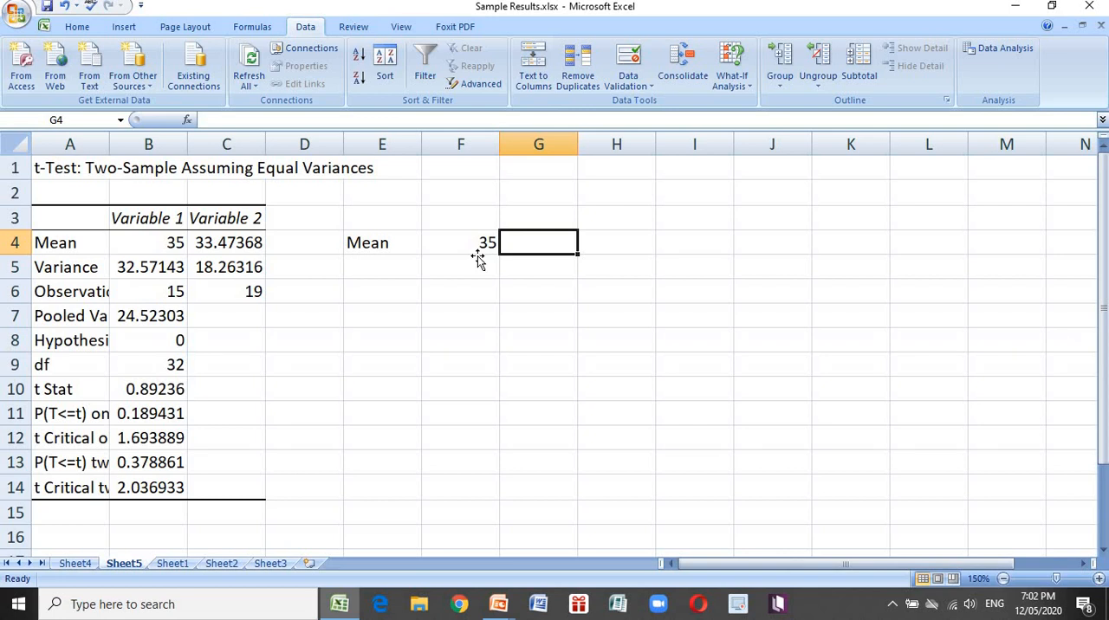
click(477, 254)
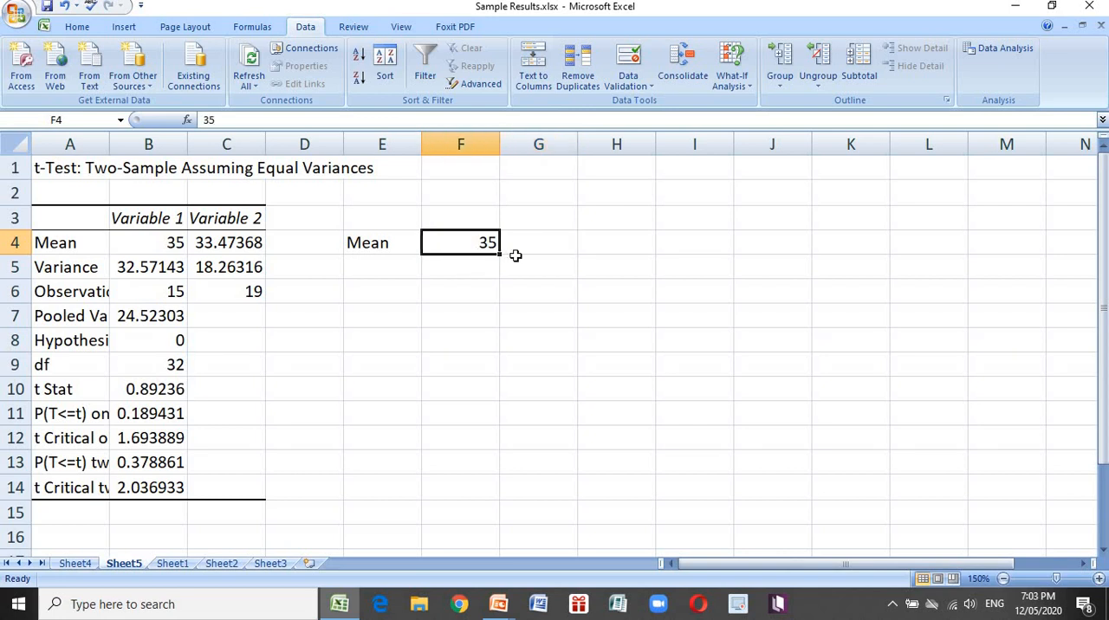
Label the summary columns beside the t-test output, entering Online in F3 and Module in G3
click(453, 209)
text(Onl)
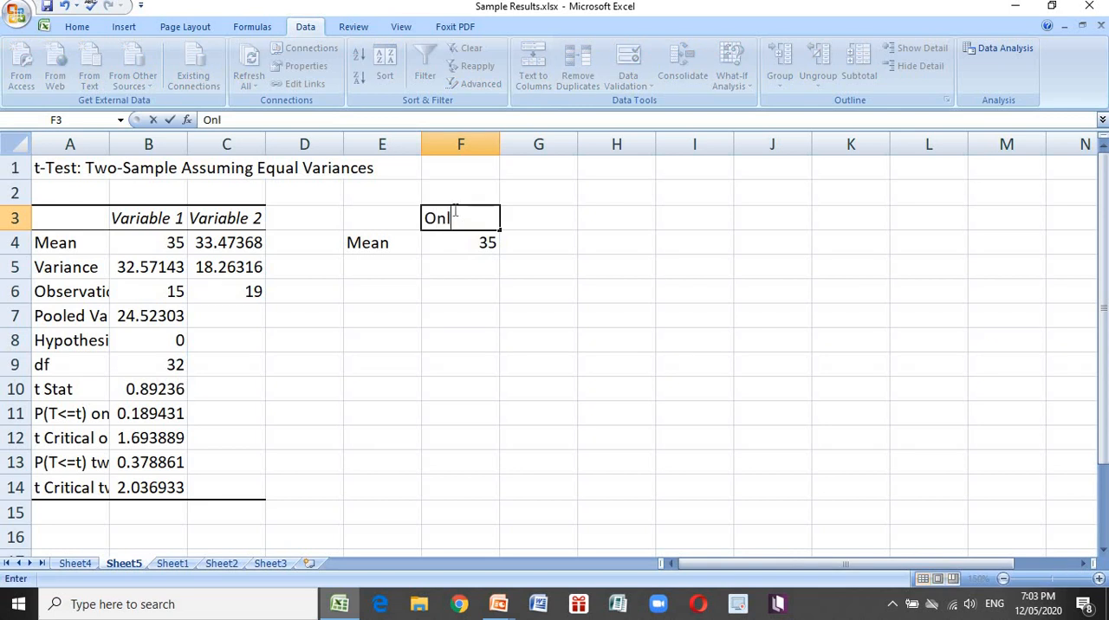
text(ine)
key(Tab)
text(Module)
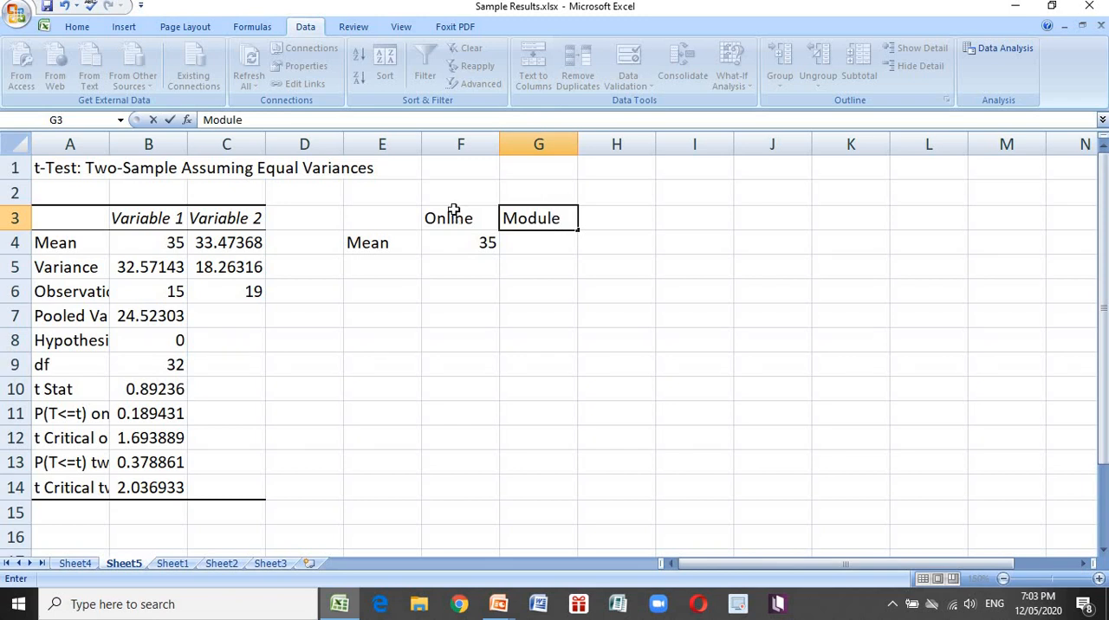
key(Return)
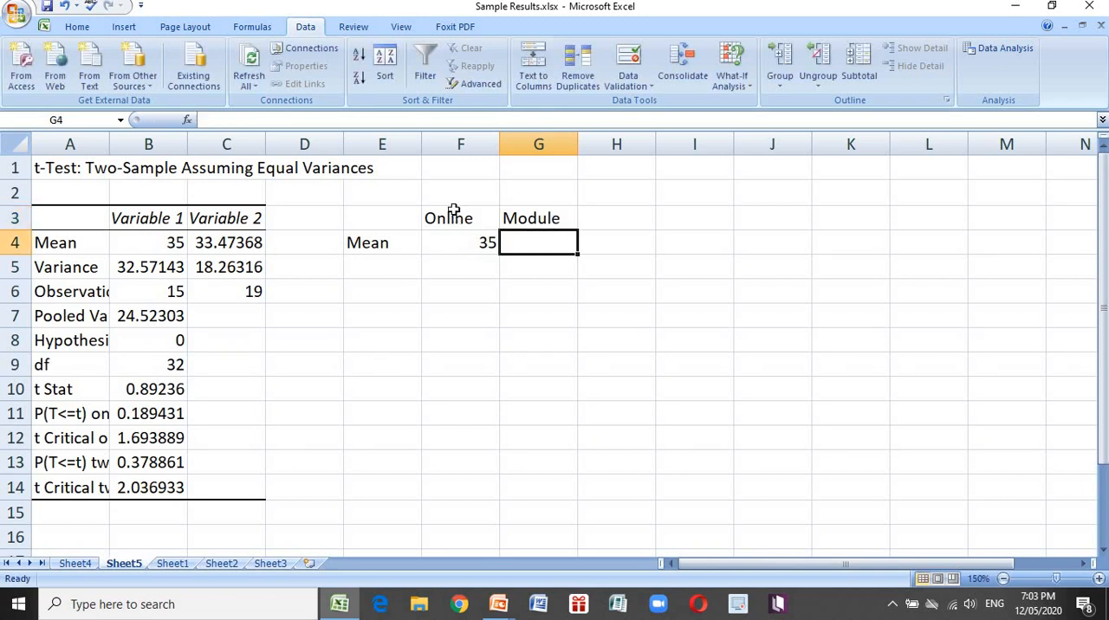
Enter the module group's mean, 33.47, in G4 under the Module heading
text(33)
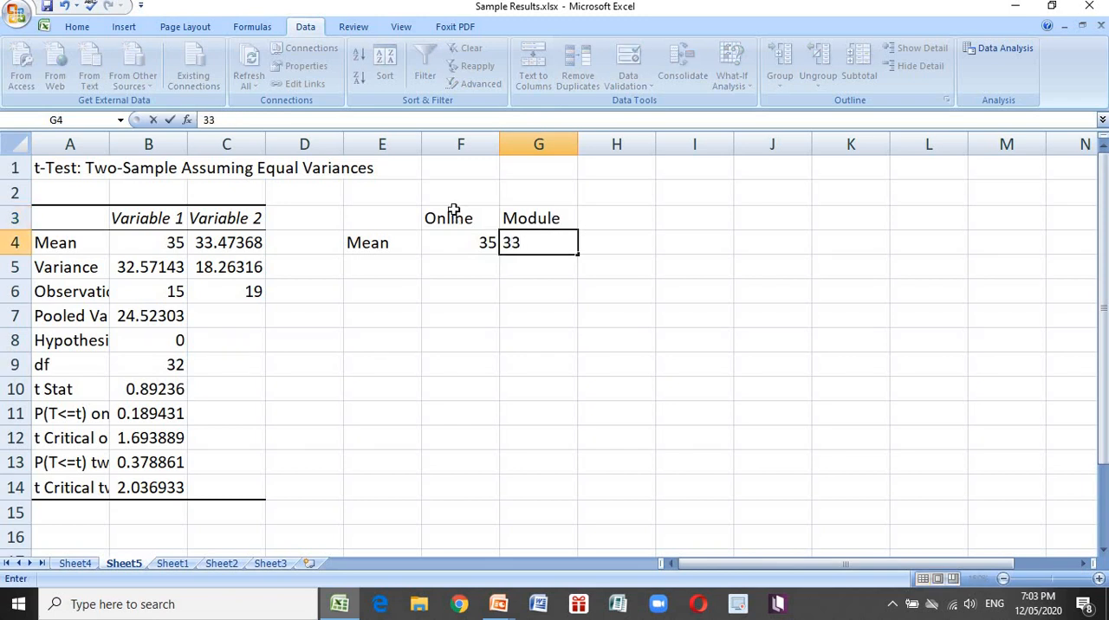
text(.47)
key(Return)
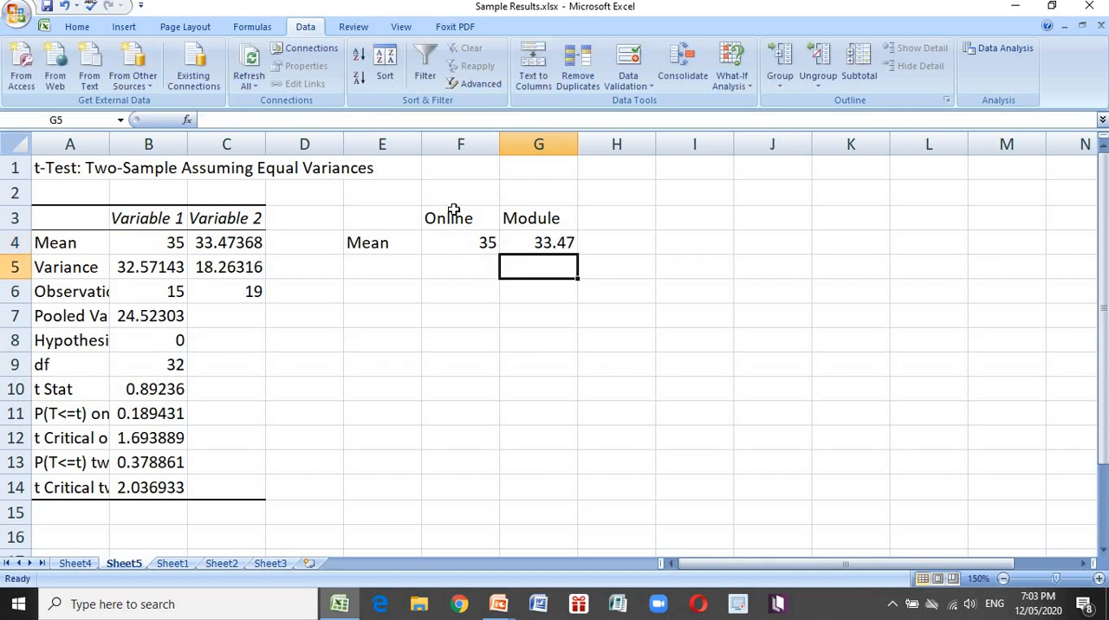
Add the label tsat in E5 and the t Stat rounded to 0.89 in F5
key(Left)
key(Left)
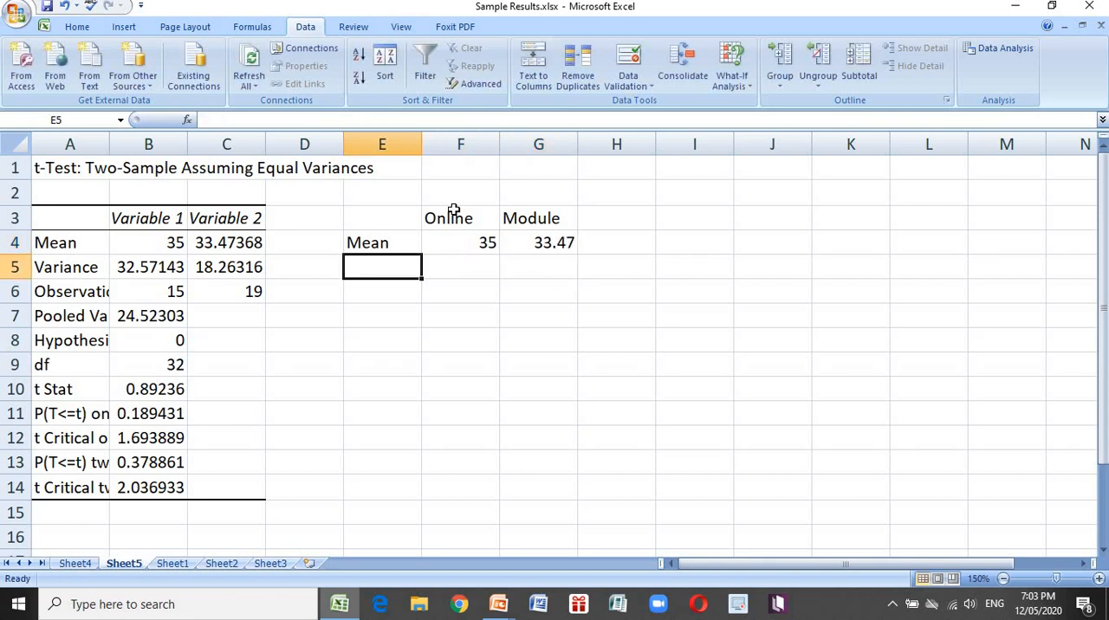
key(Down)
key(Down)
key(Down)
key(Down)
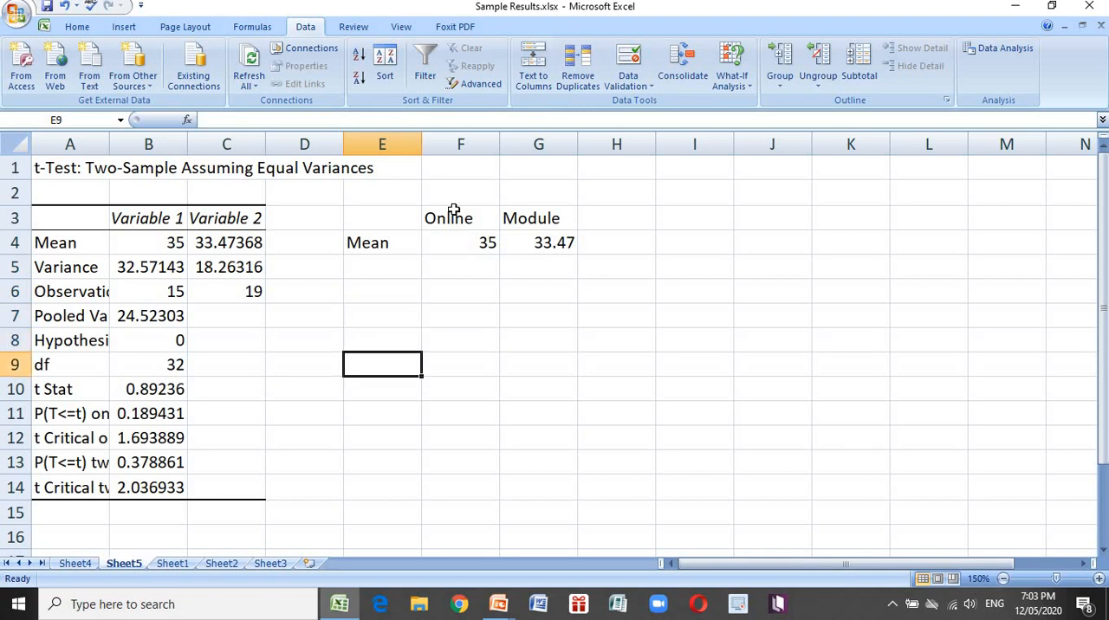
key(Left)
key(Left)
key(Left)
key(Left)
key(Down)
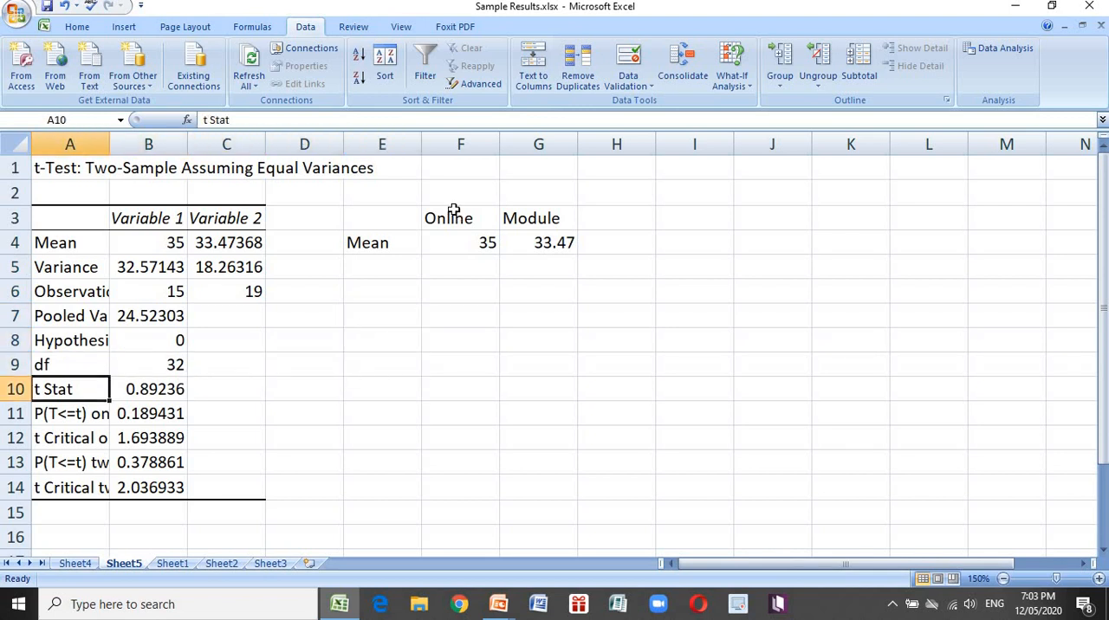
key(Right)
key(Right)
key(Right)
key(Right)
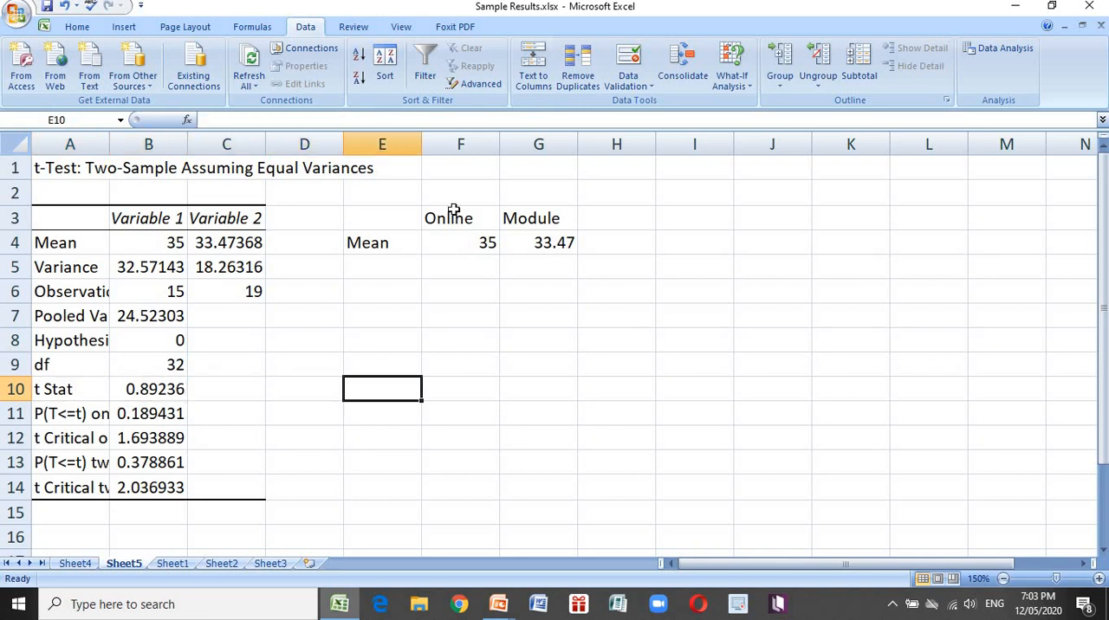
key(Up)
key(Up)
key(Up)
key(Up)
key(Up)
text(tsat)
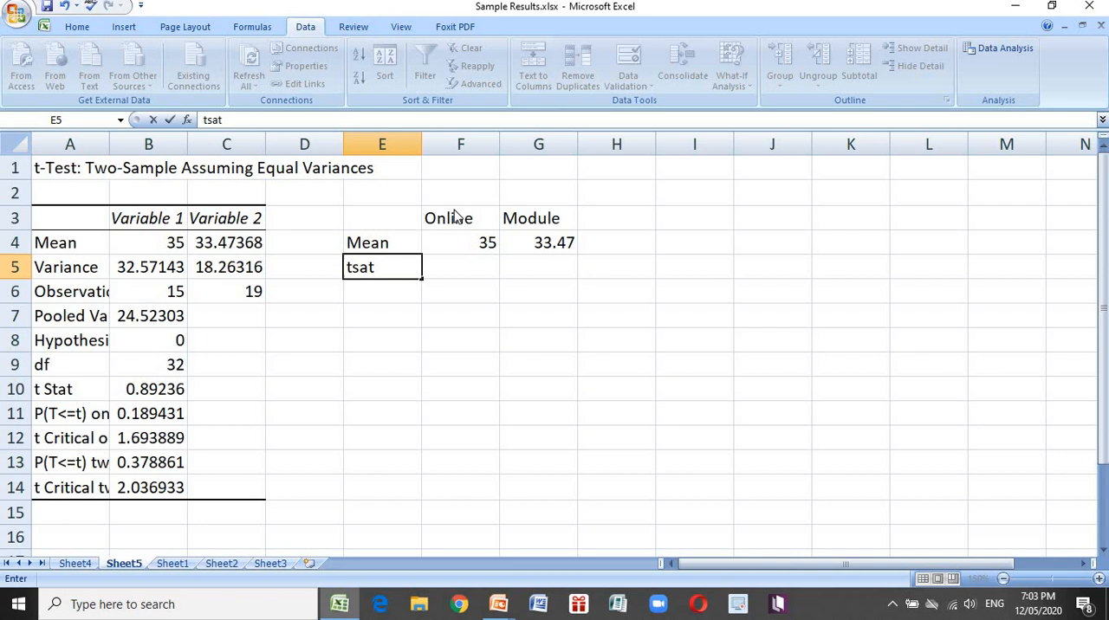
key(Tab)
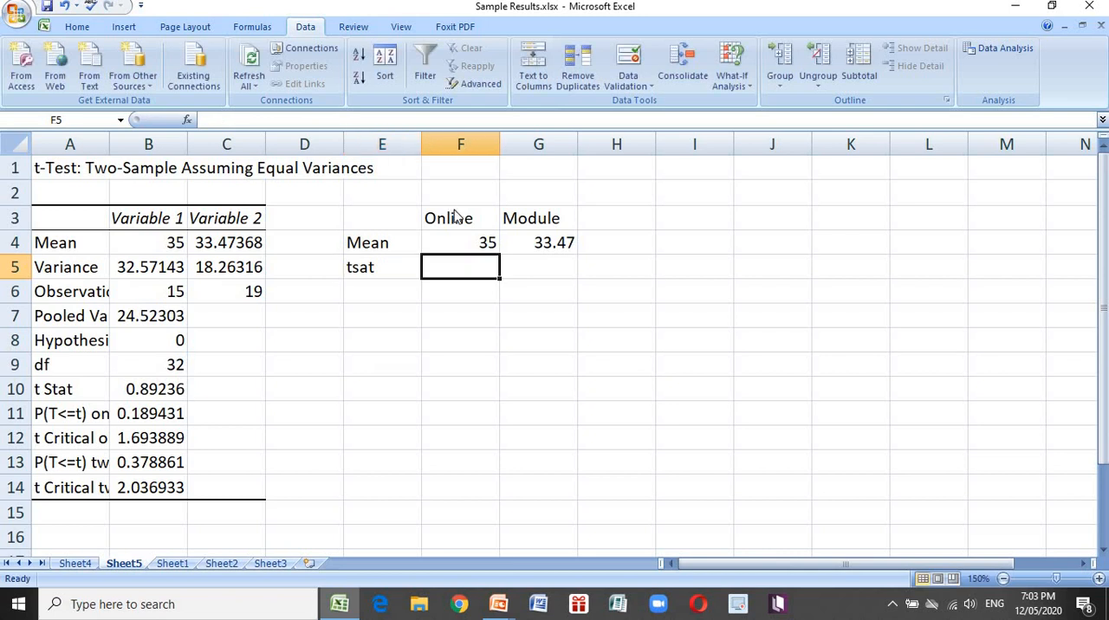
text(0)
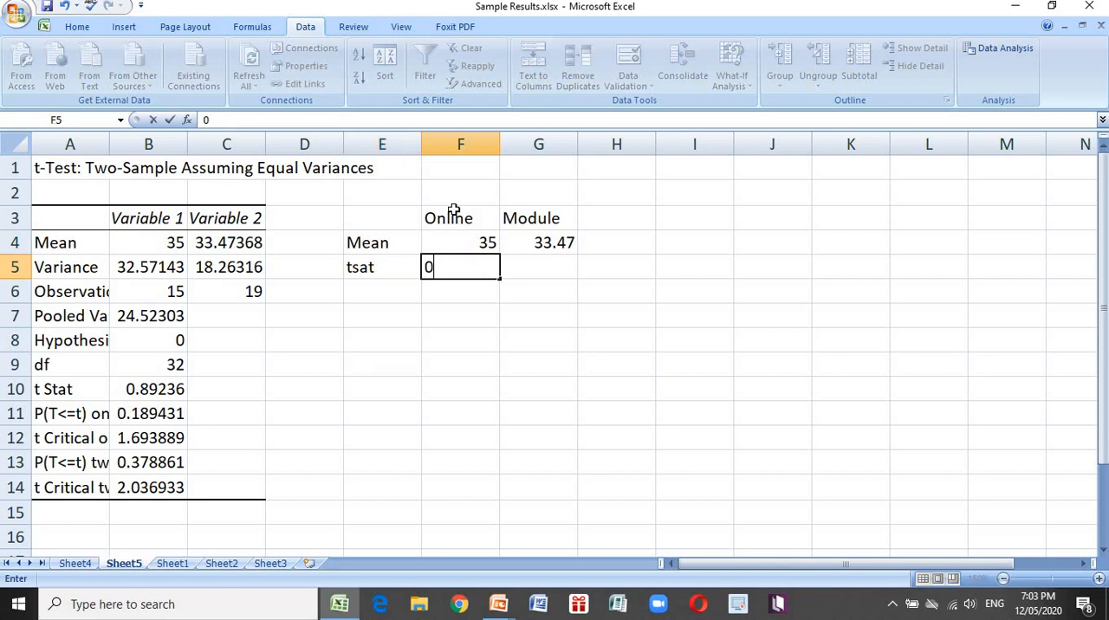
text(.89)
key(Return)
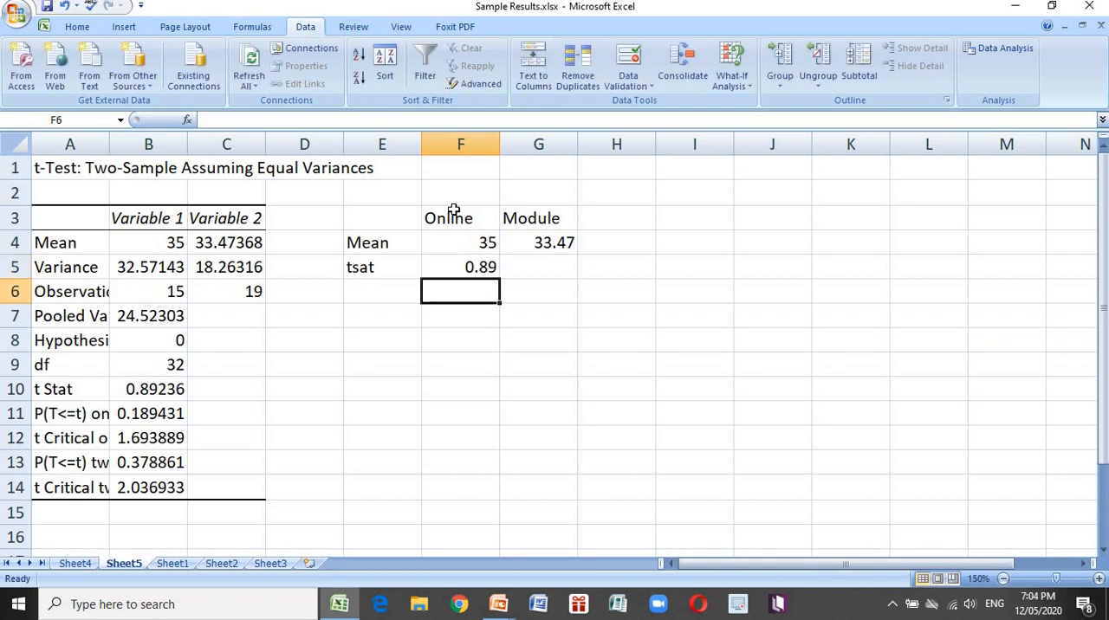
Add the label tcritical in E6 and the one-tail critical t value, 1.69, in F6
key(Up)
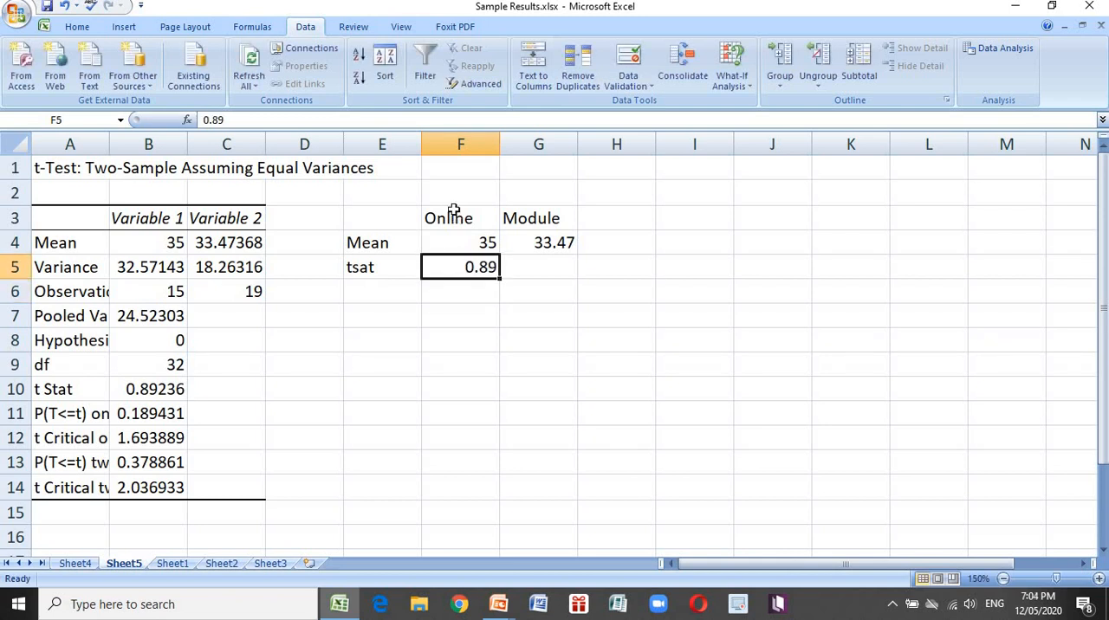
key(Down)
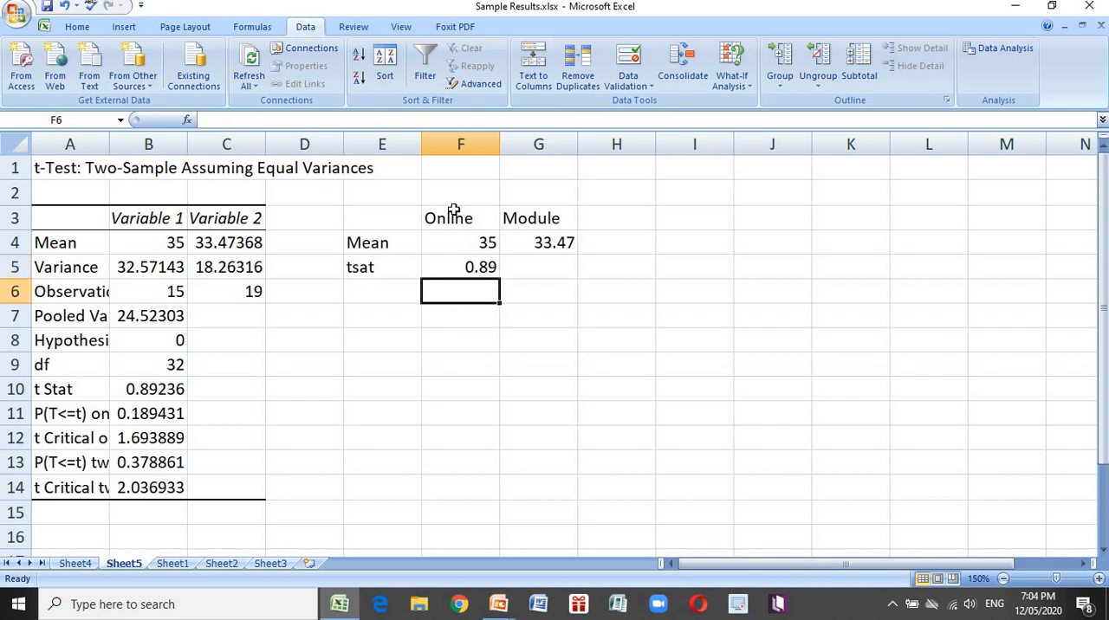
key(Left)
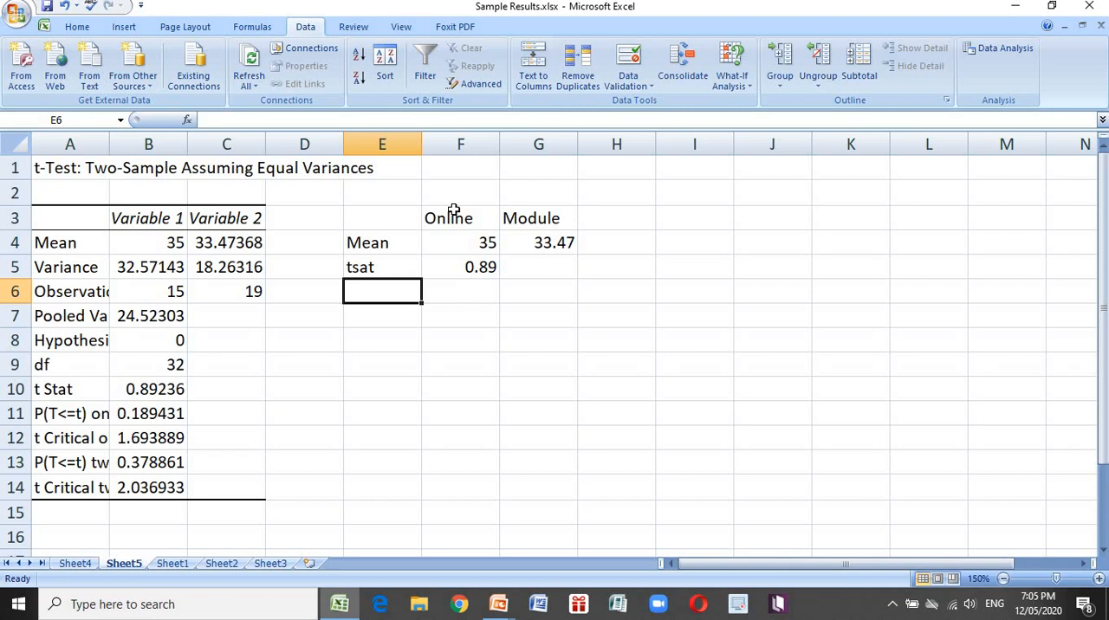
text(tcrit)
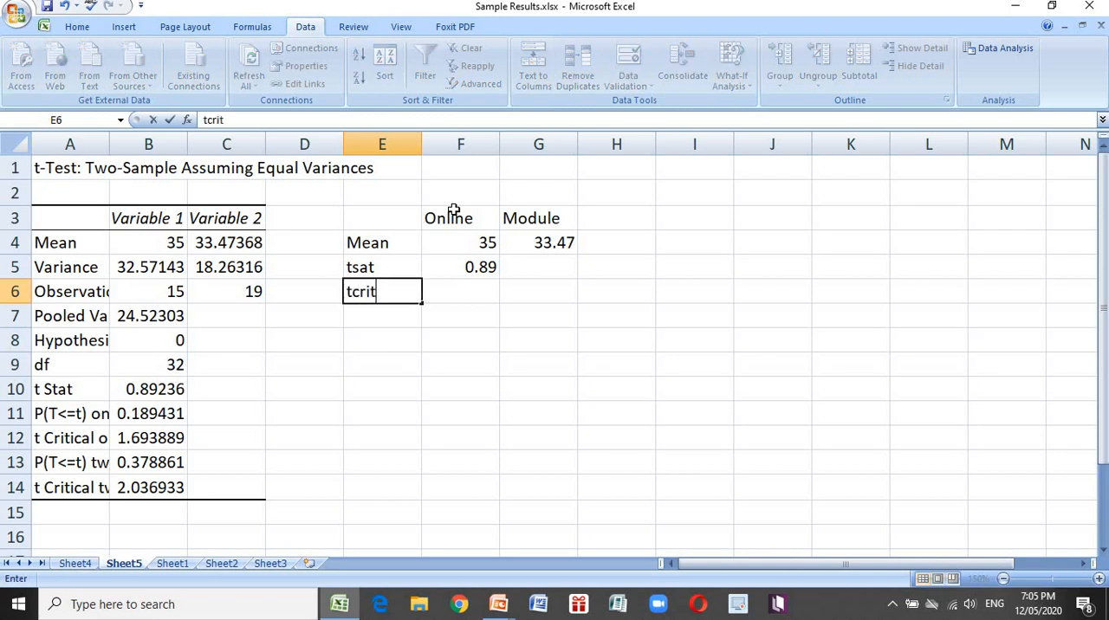
text(ical)
key(Right)
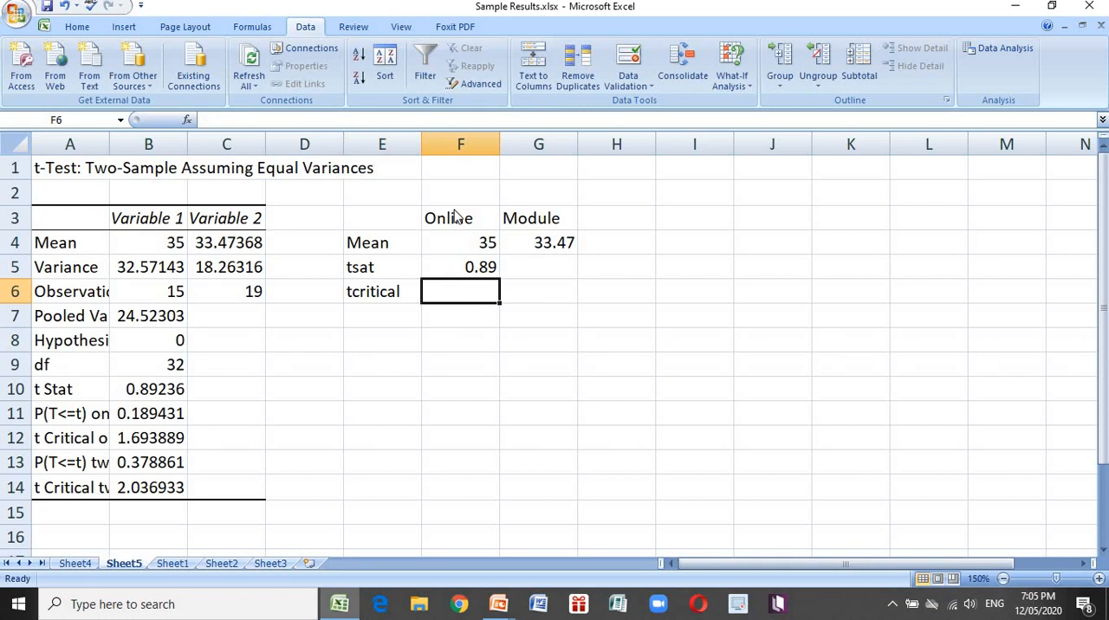
text(1.)
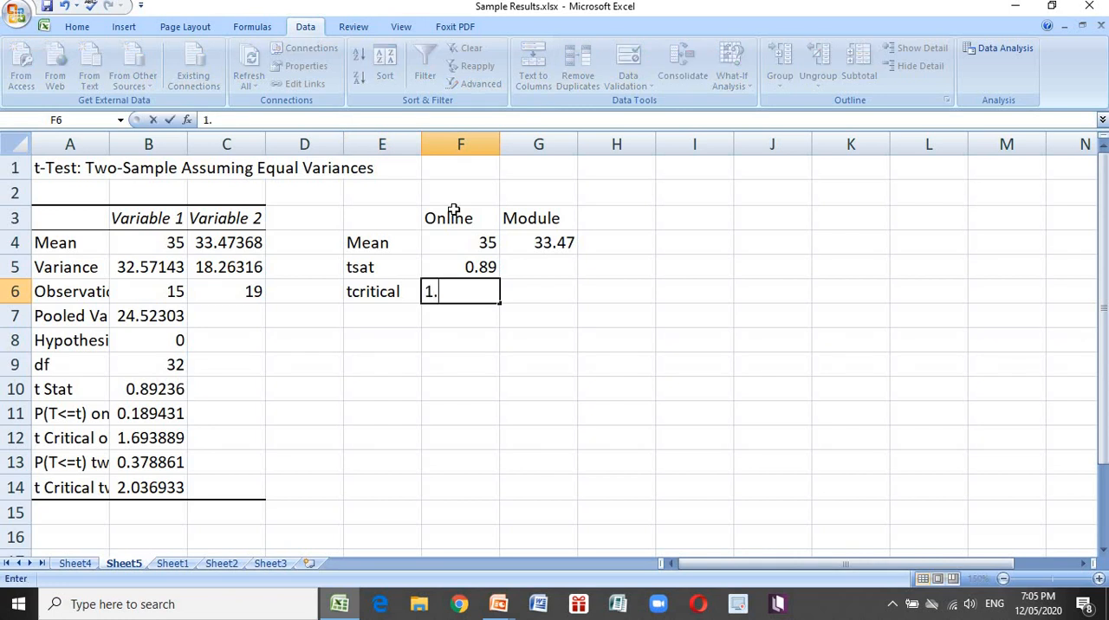
text(69)
key(Return)
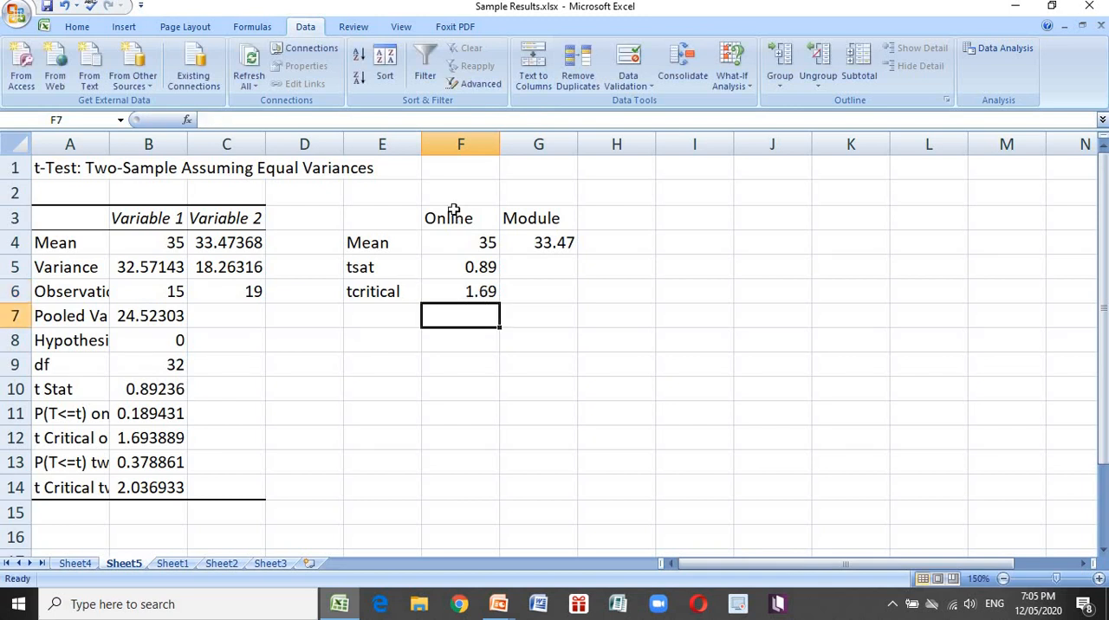
Enter the two-tail critical t value, rounded to 2.04, in F7 below the one-tail value
text(2.)
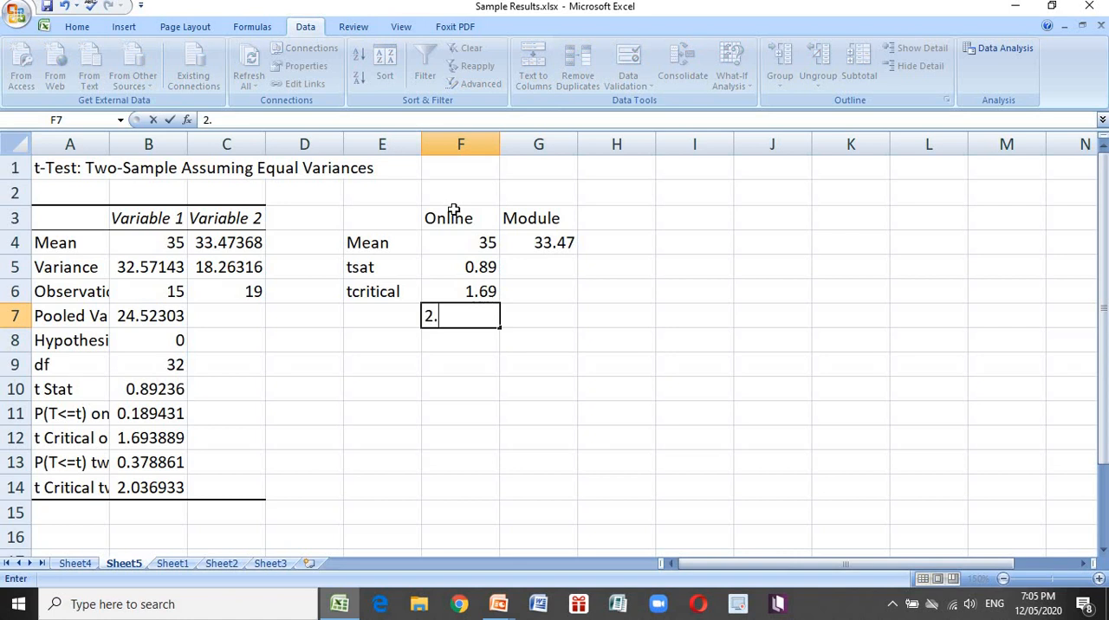
text(04)
click(176, 489)
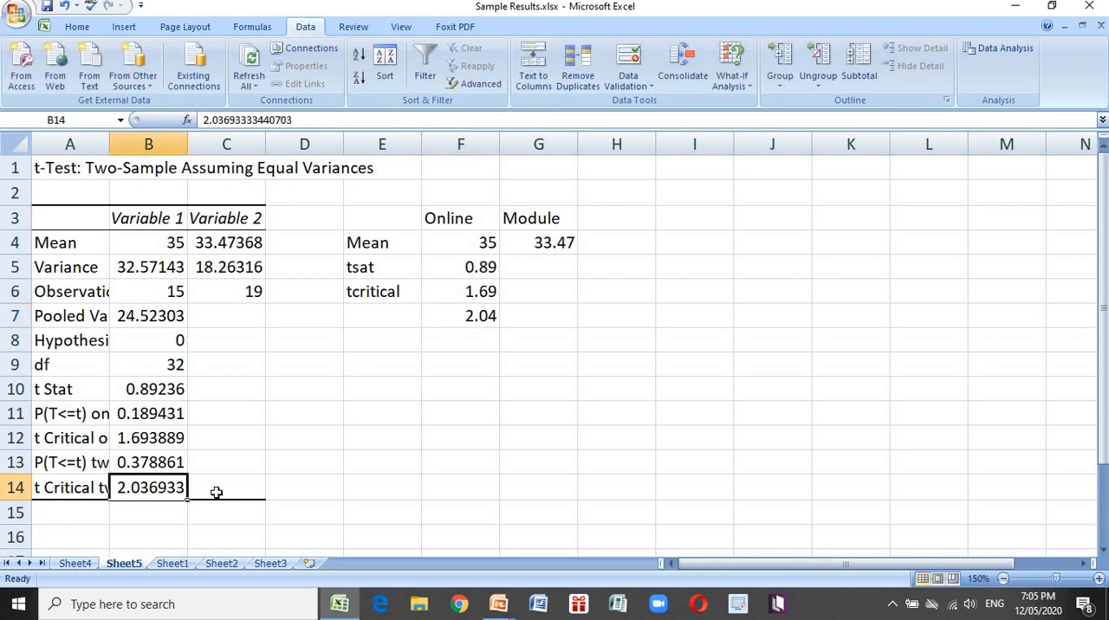
Compare the t Stat in B10 with the one-tail and two-tail critical values in B12 and B14
click(154, 438)
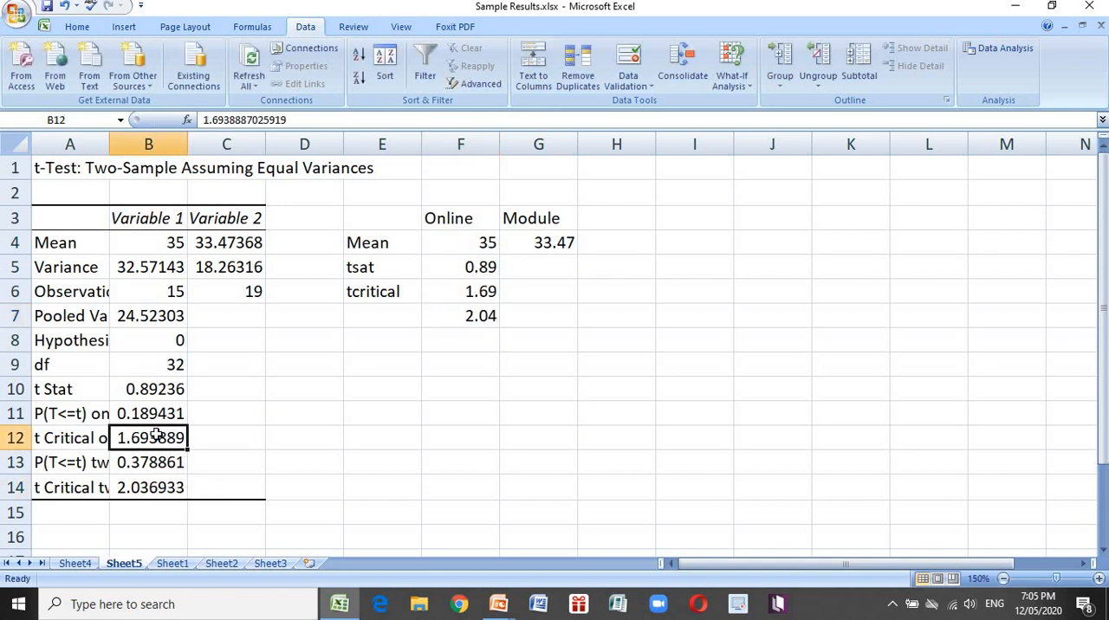
click(156, 490)
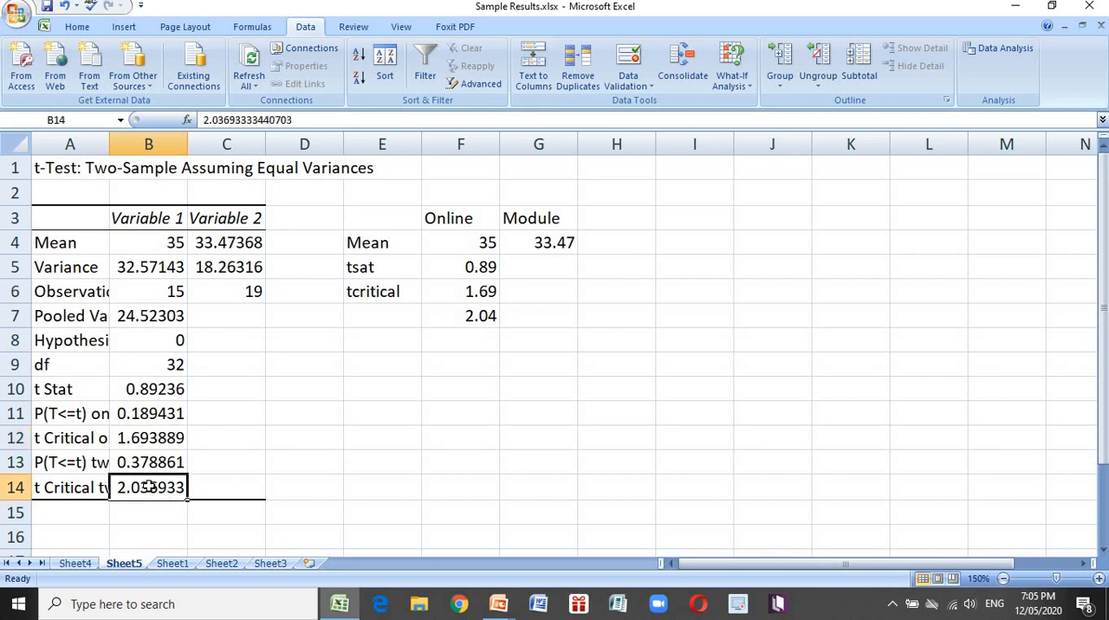
click(153, 392)
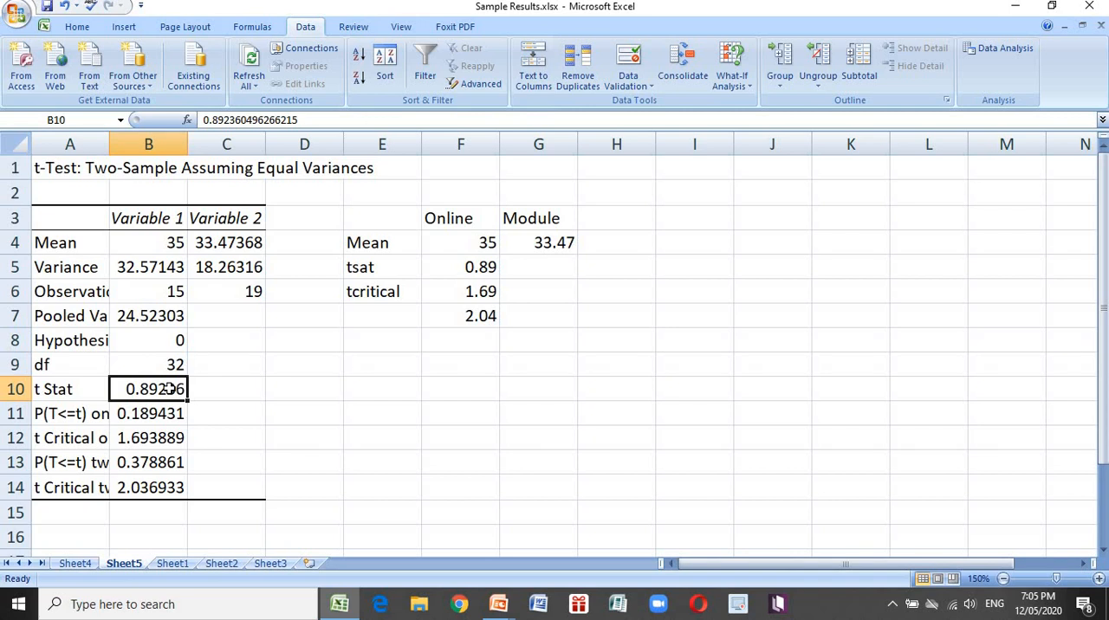
click(156, 491)
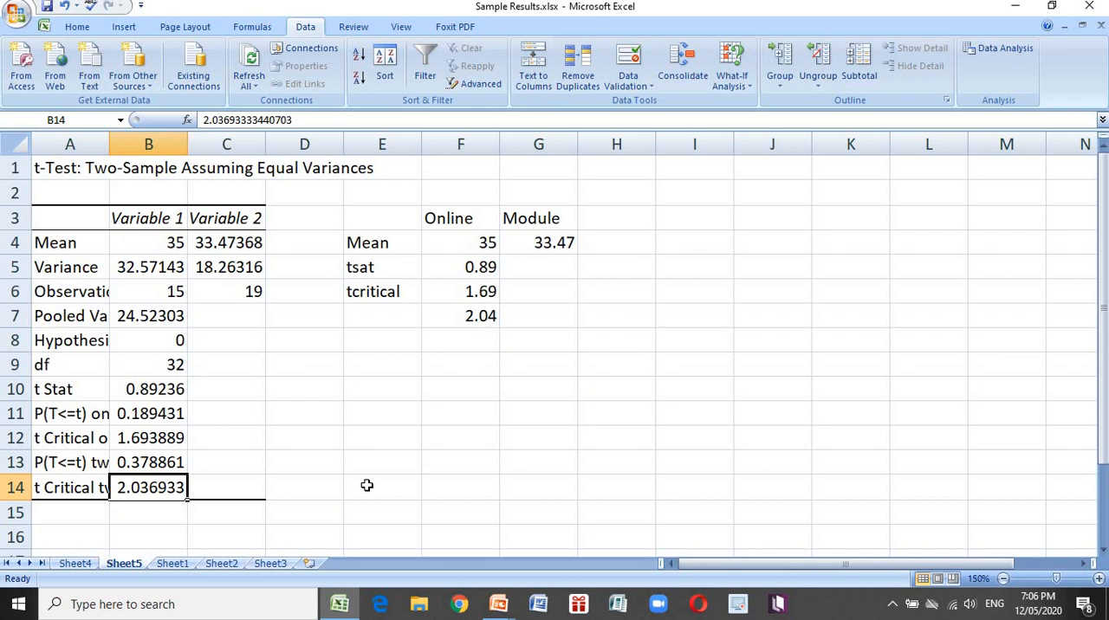
Close the Sample Results.xlsx workbook and save the changes made to it
click(366, 486)
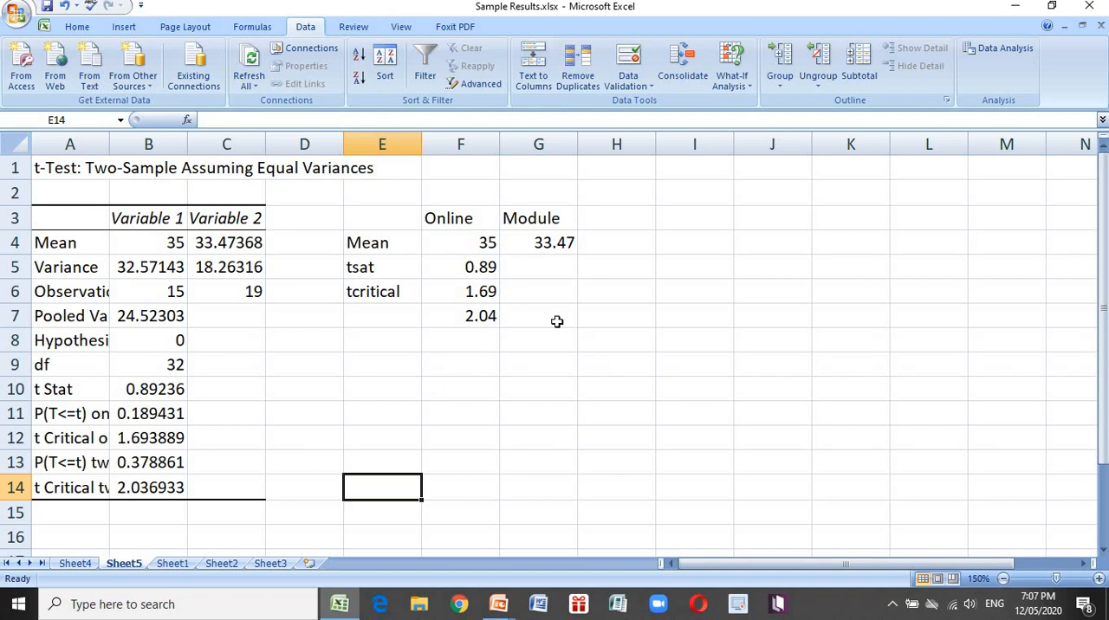
click(1090, 9)
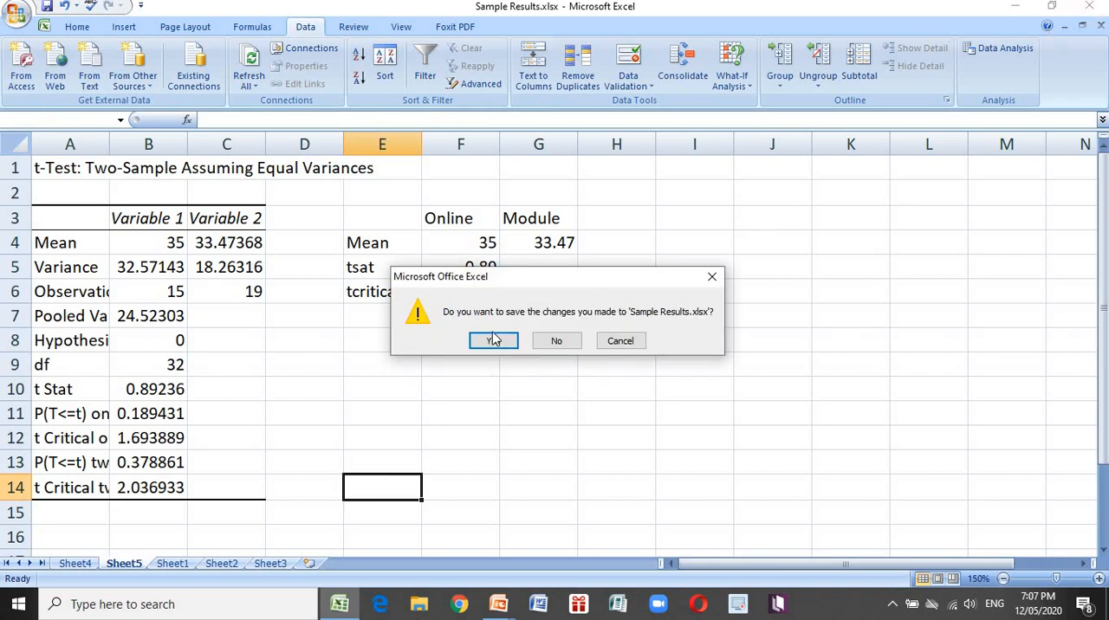
click(487, 342)
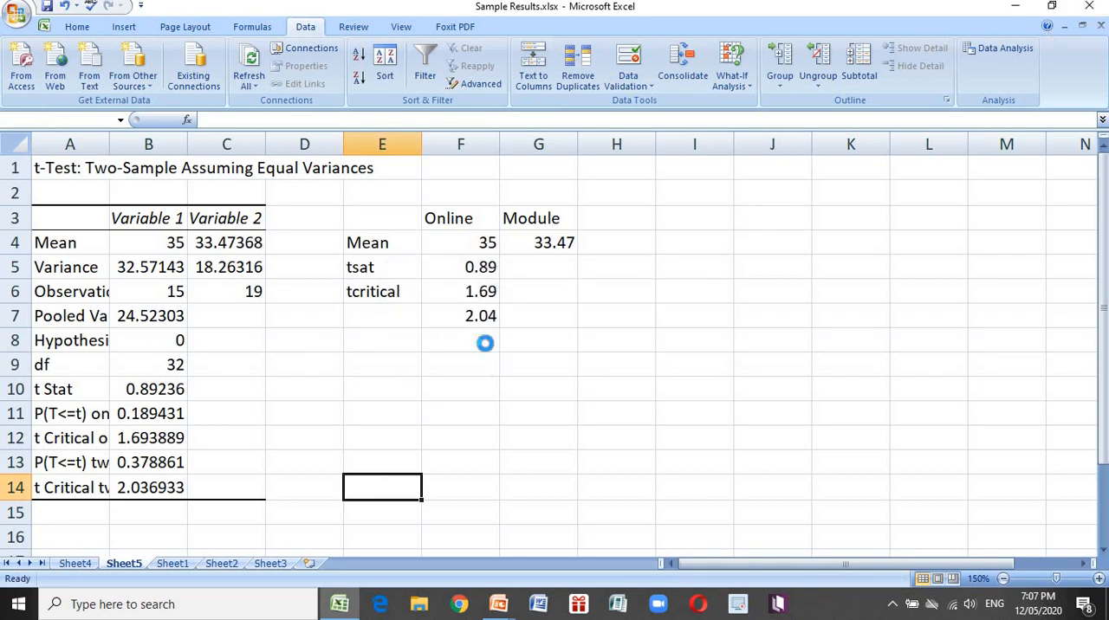